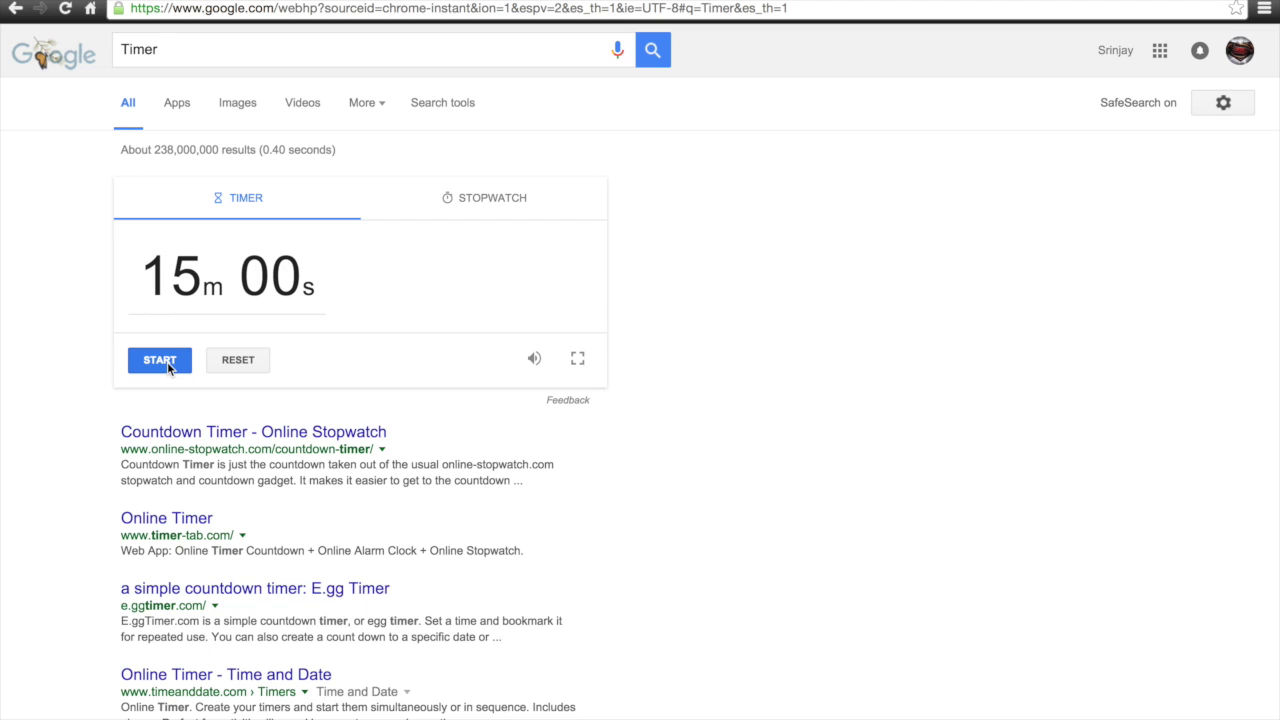
# Start the 15-minute countdown timer
pyautogui.click(167, 362)
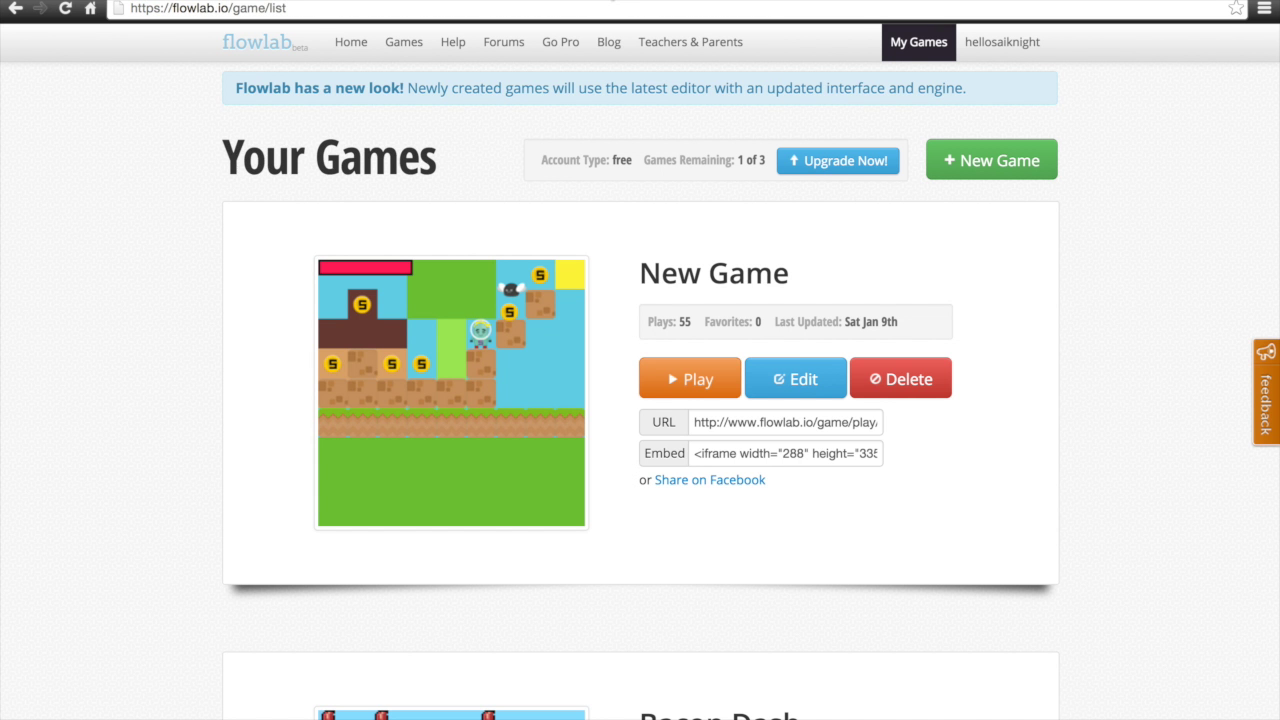
# Open flowlab.io in a new browser tab and look over its home page
pyautogui.hotkey('ctrl', 't')
pyautogui.write('flo')
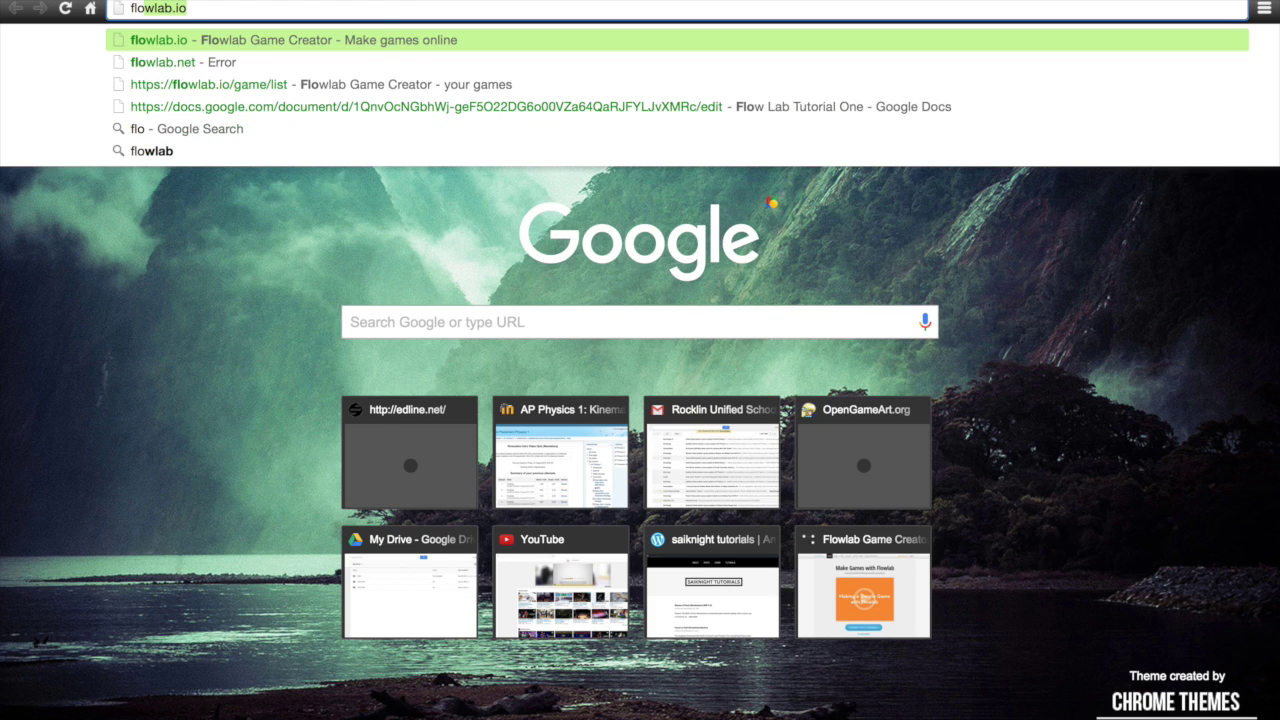
pyautogui.press('Return')
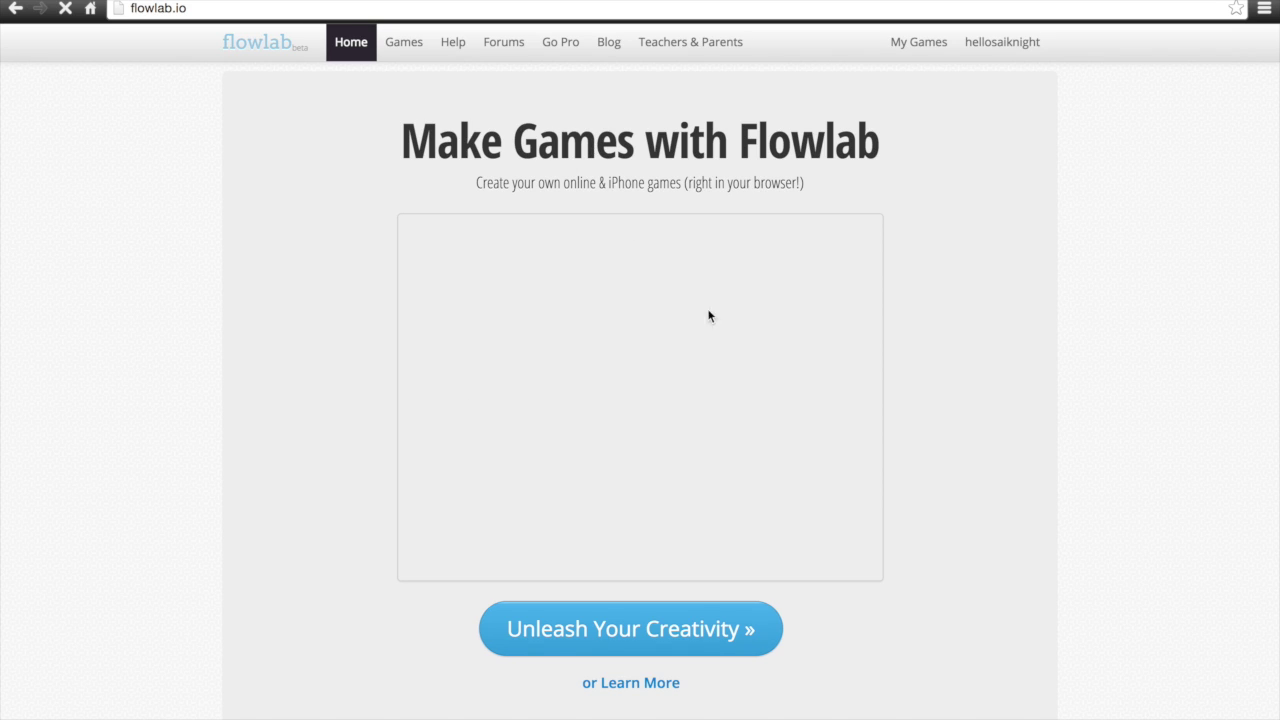
pyautogui.scroll(-2, 592, 508)
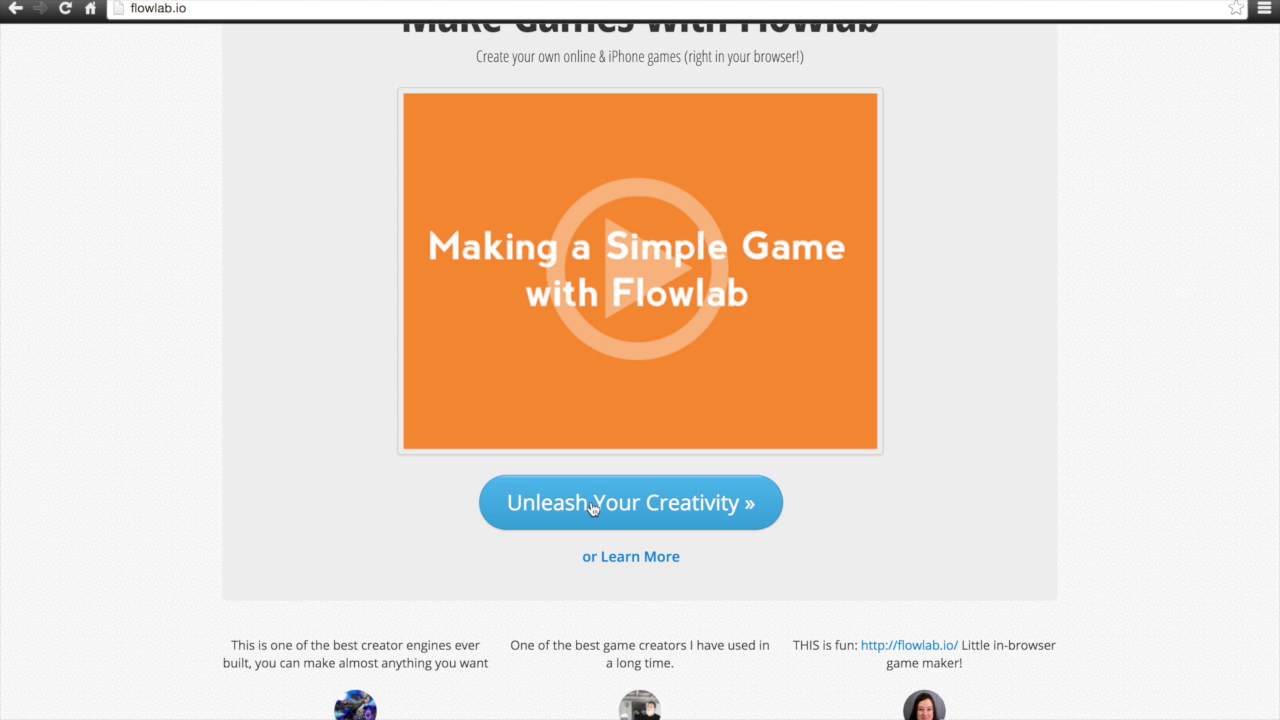
pyautogui.scroll(2, 705, 451)
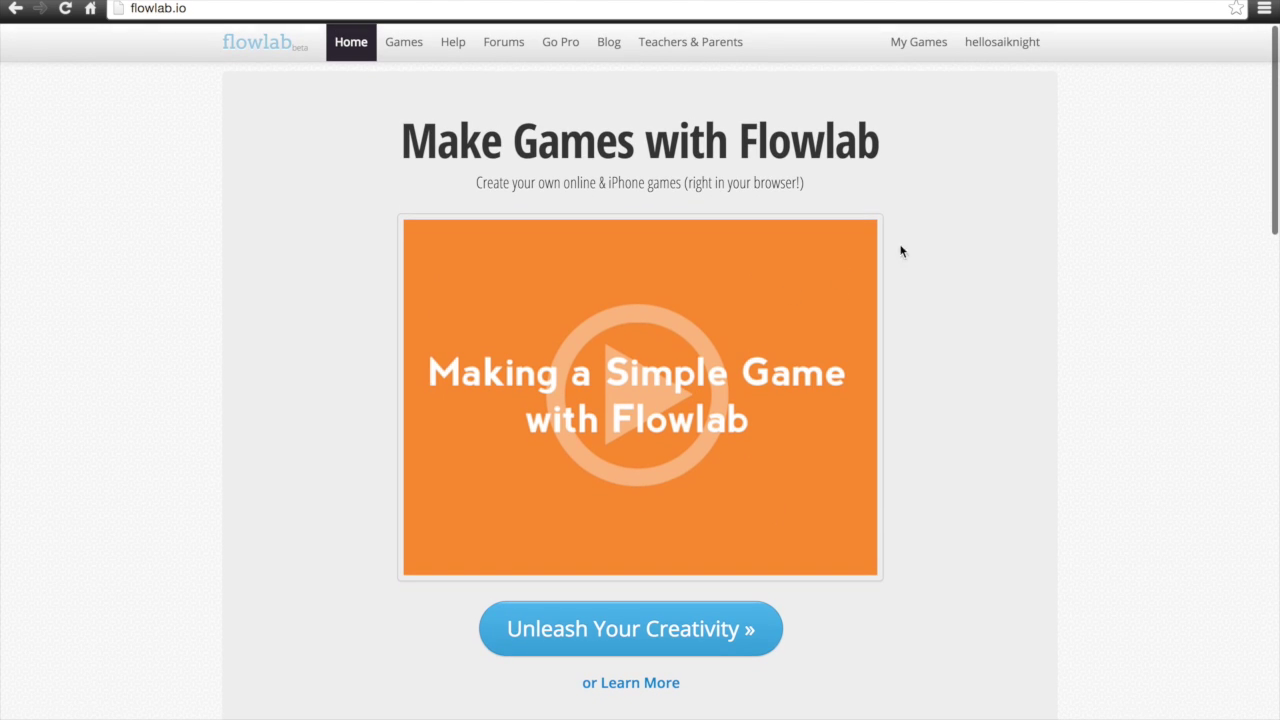
# Create a new game from the personal games list, starting with the empty New Game project
pyautogui.click(929, 46)
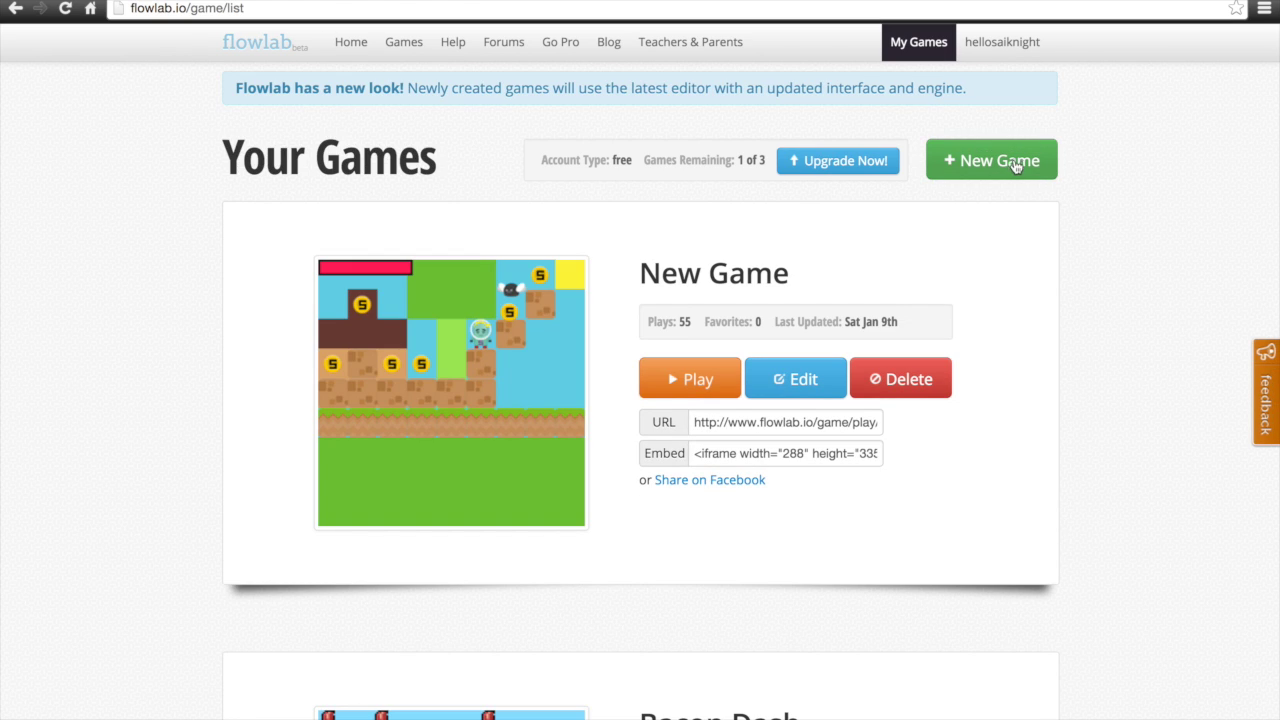
pyautogui.click(1013, 165)
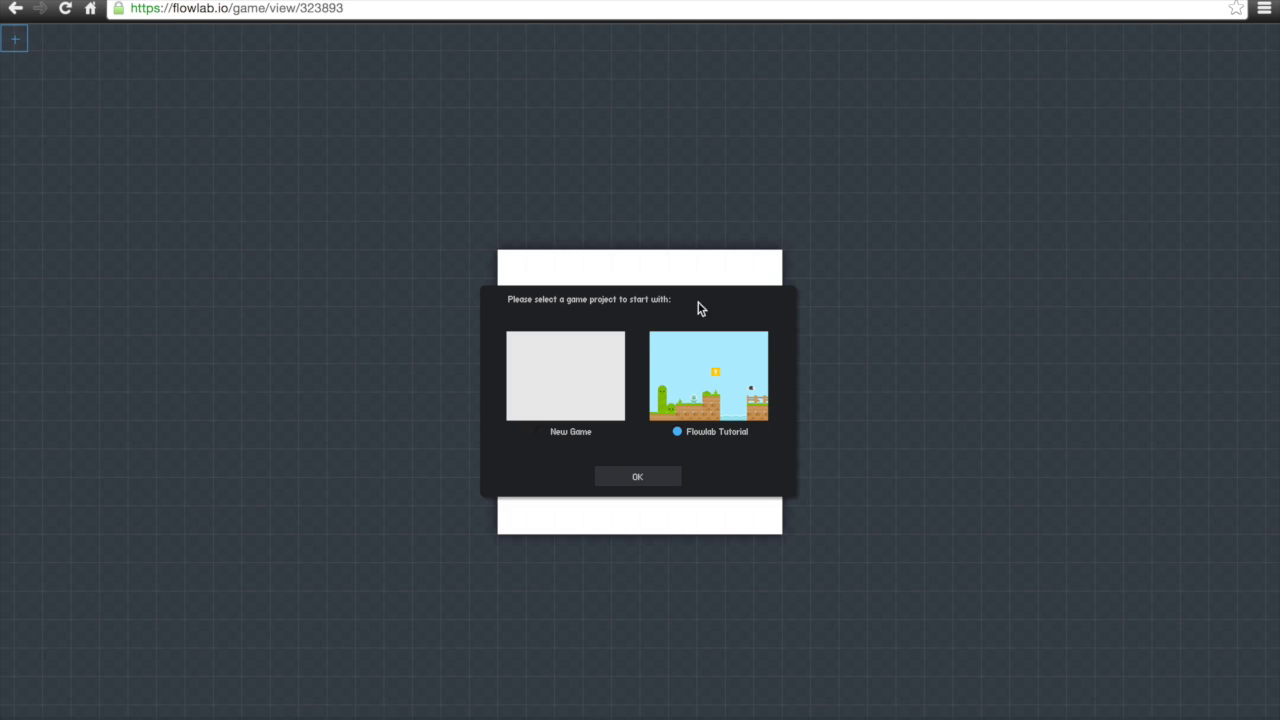
pyautogui.click(579, 387)
pyautogui.click(608, 482)
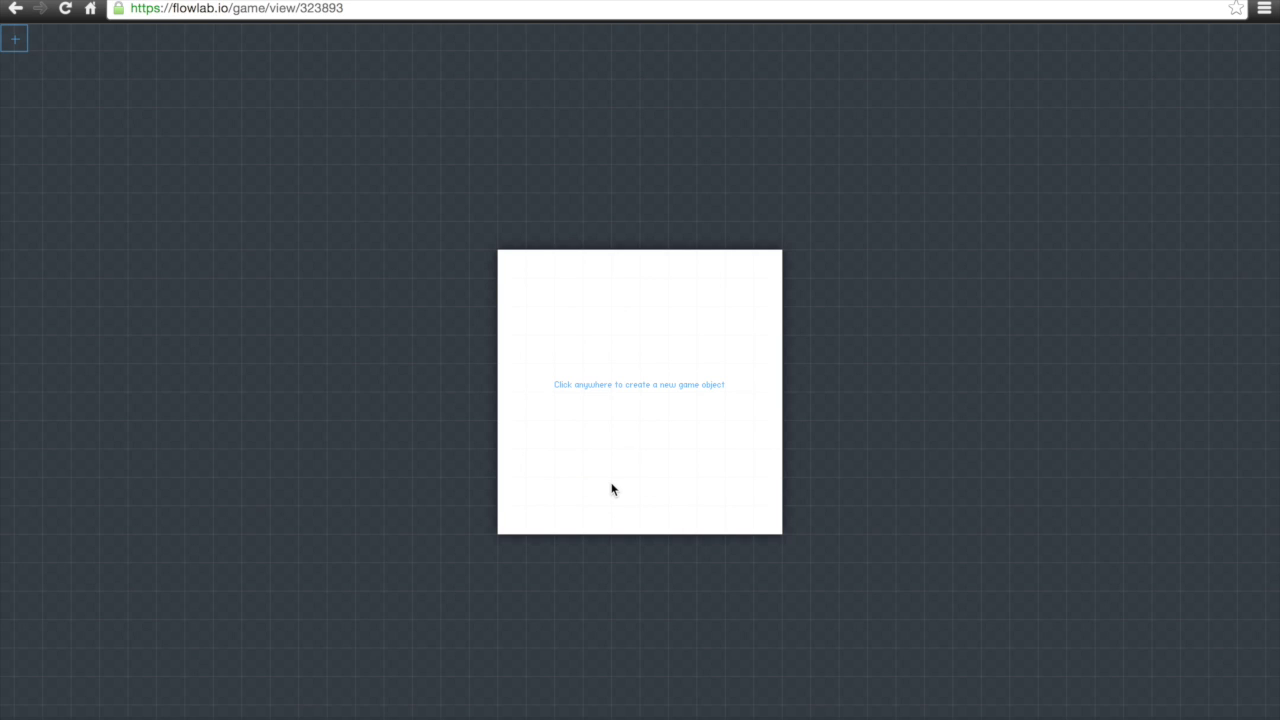
# Switch to the Background layer and create a new object in the level's upper-left grid cell
pyautogui.click(733, 716)
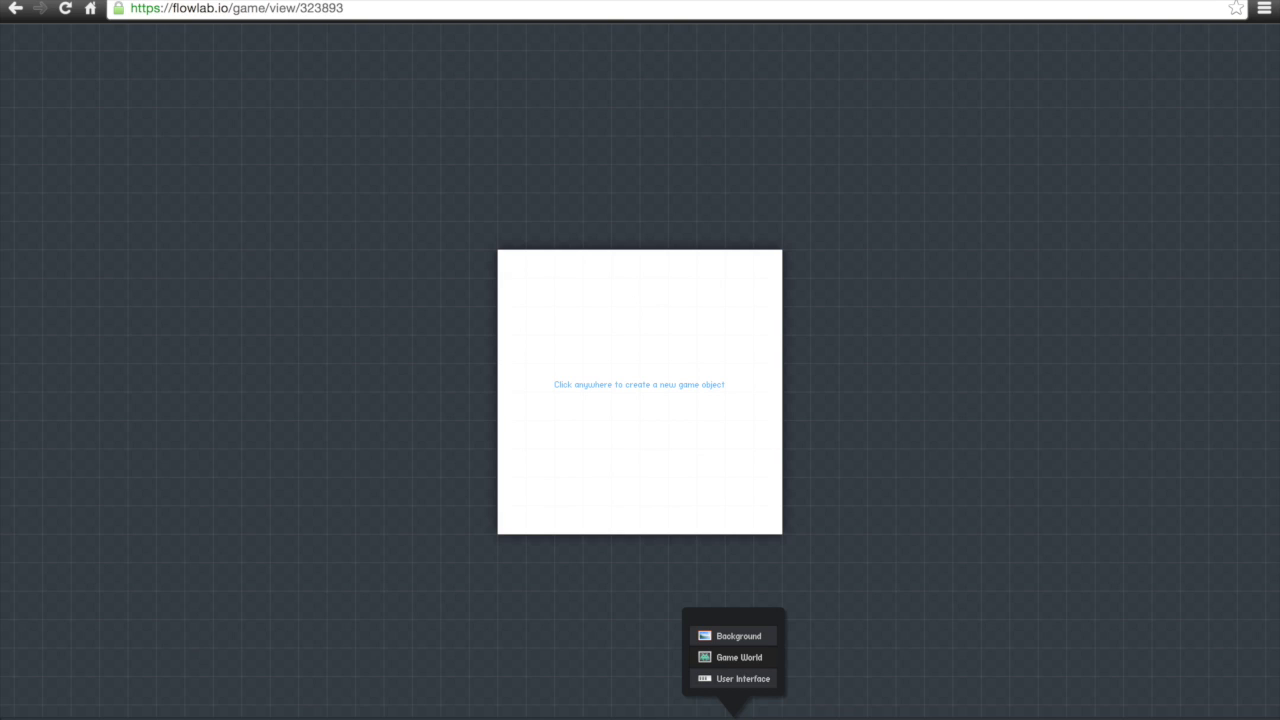
pyautogui.click(722, 638)
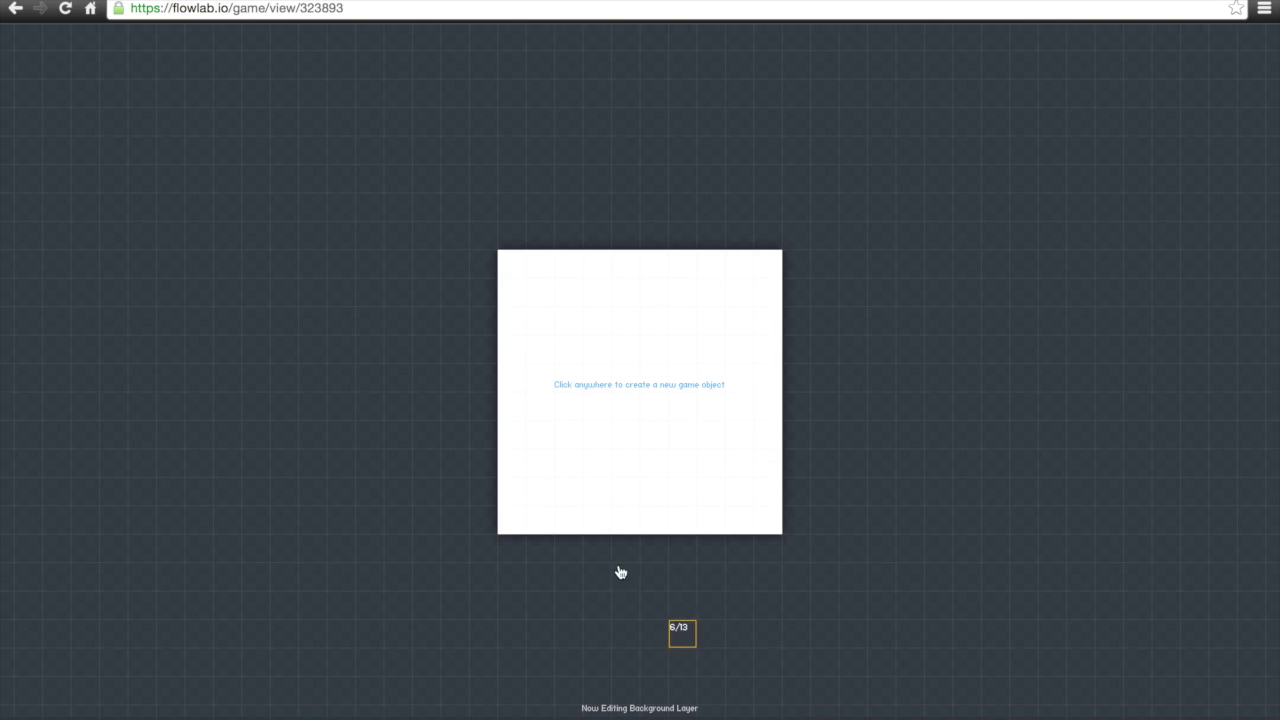
pyautogui.click(511, 270)
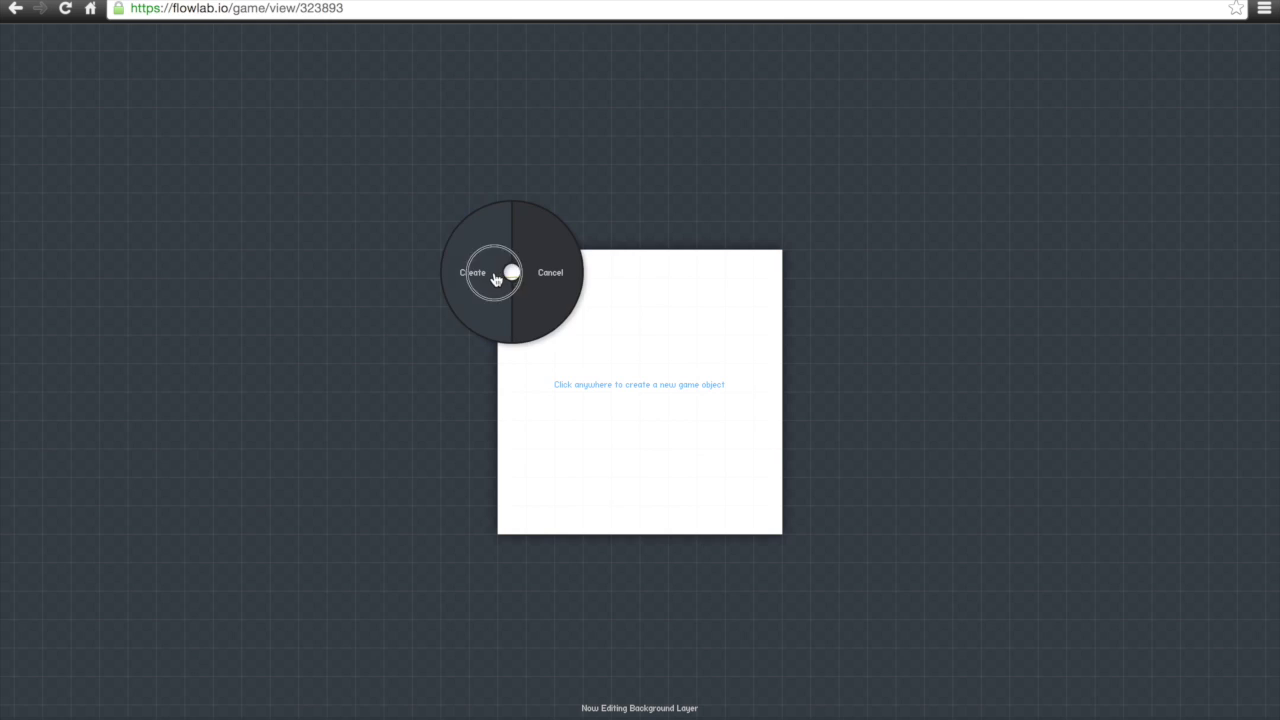
pyautogui.click(495, 278)
# Fill every area of the background object's sprite with light blue 5FCDE4 and accept it
pyautogui.click(517, 153)
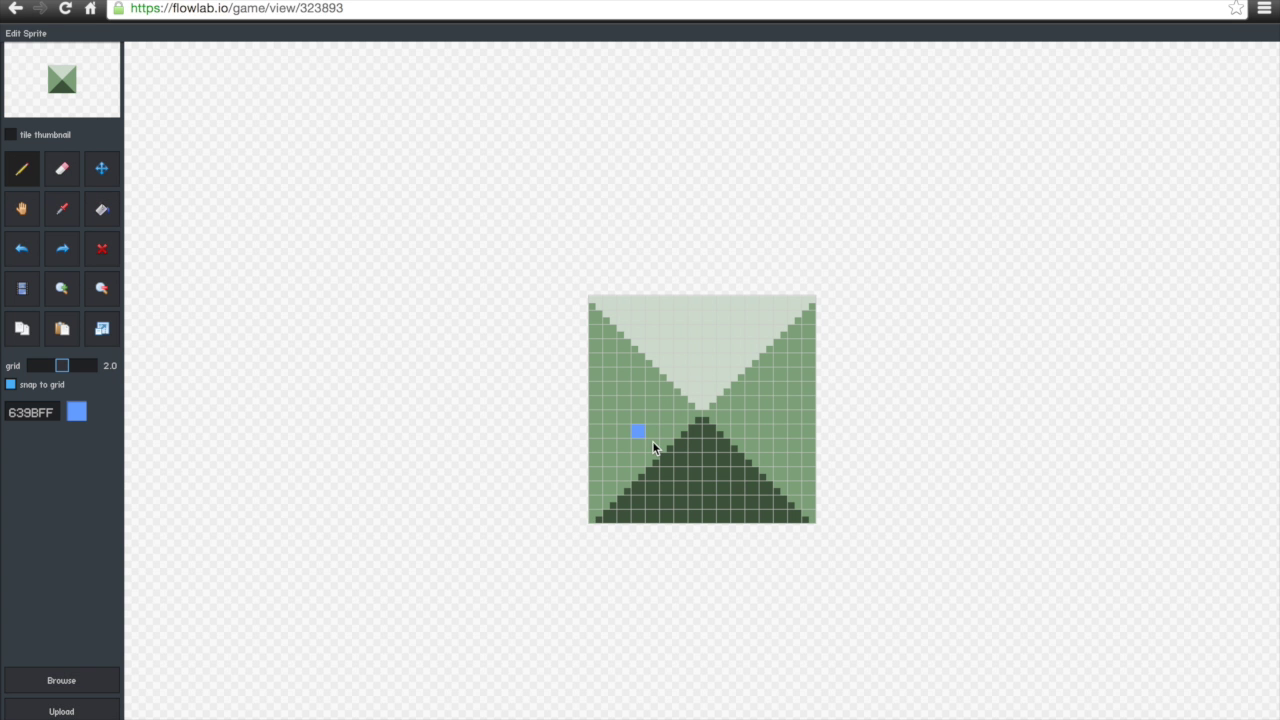
pyautogui.click(104, 210)
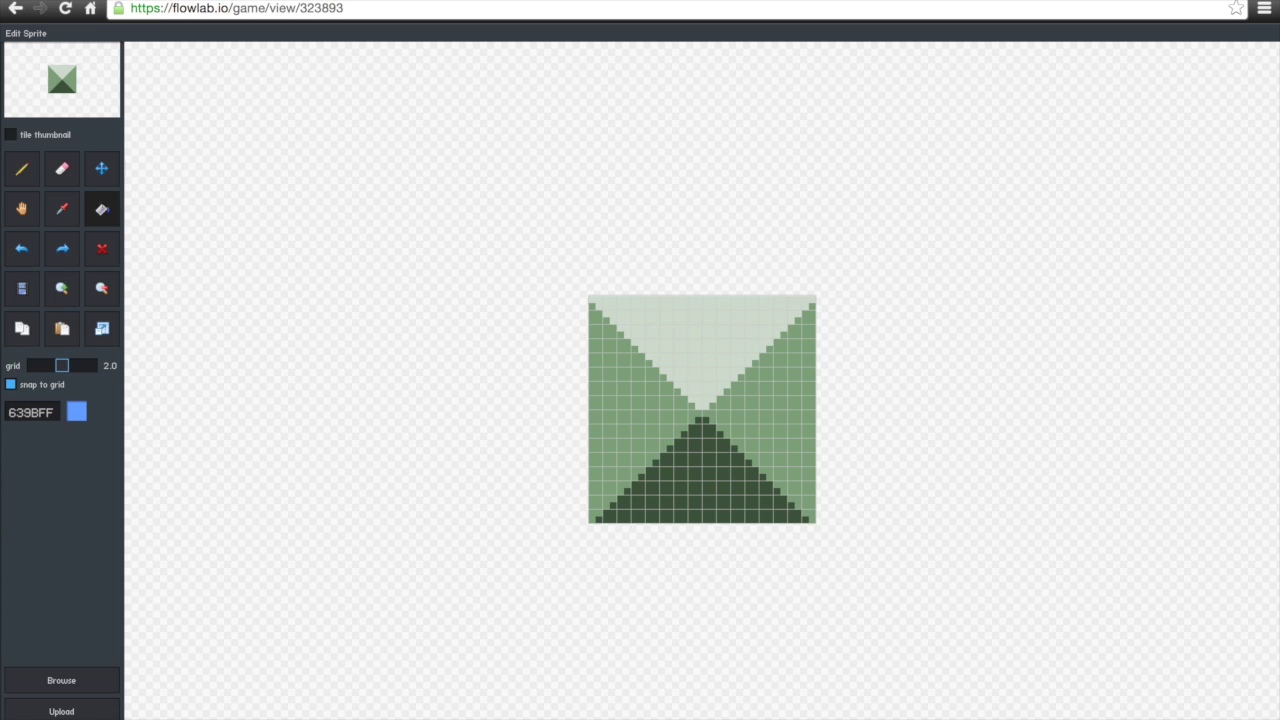
pyautogui.click(705, 534)
pyautogui.click(700, 510)
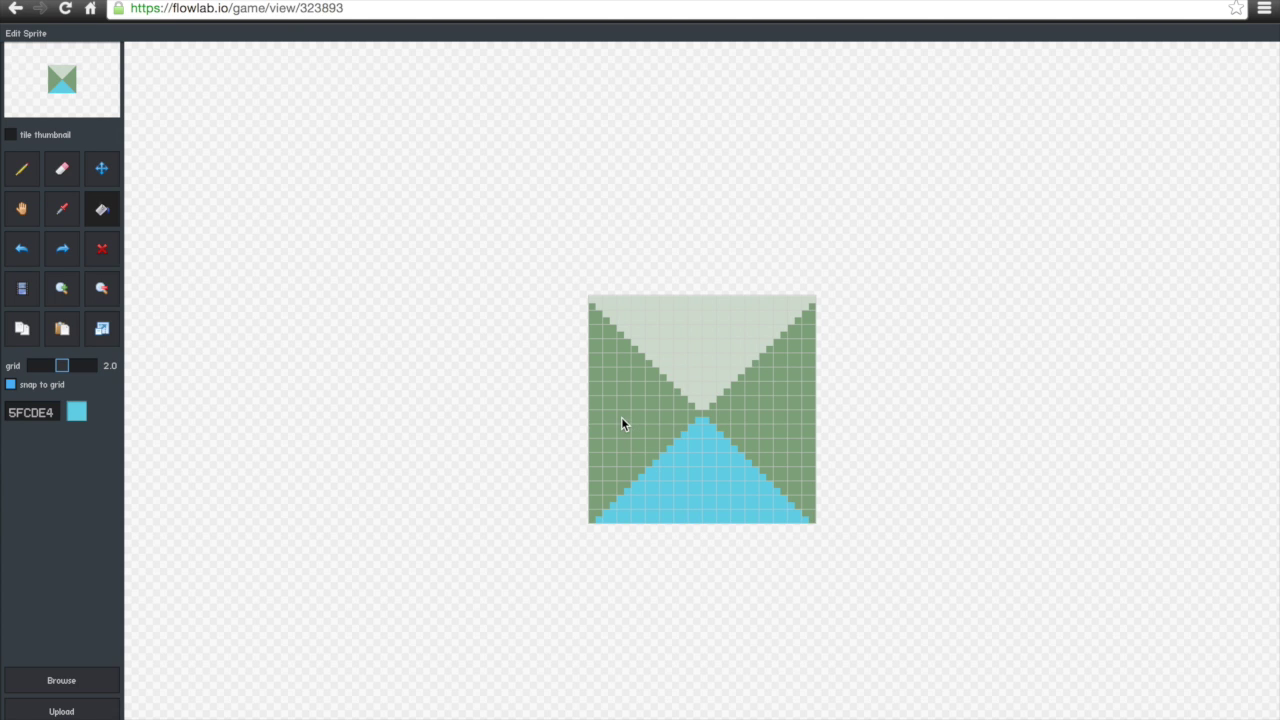
pyautogui.click(623, 423)
pyautogui.click(694, 349)
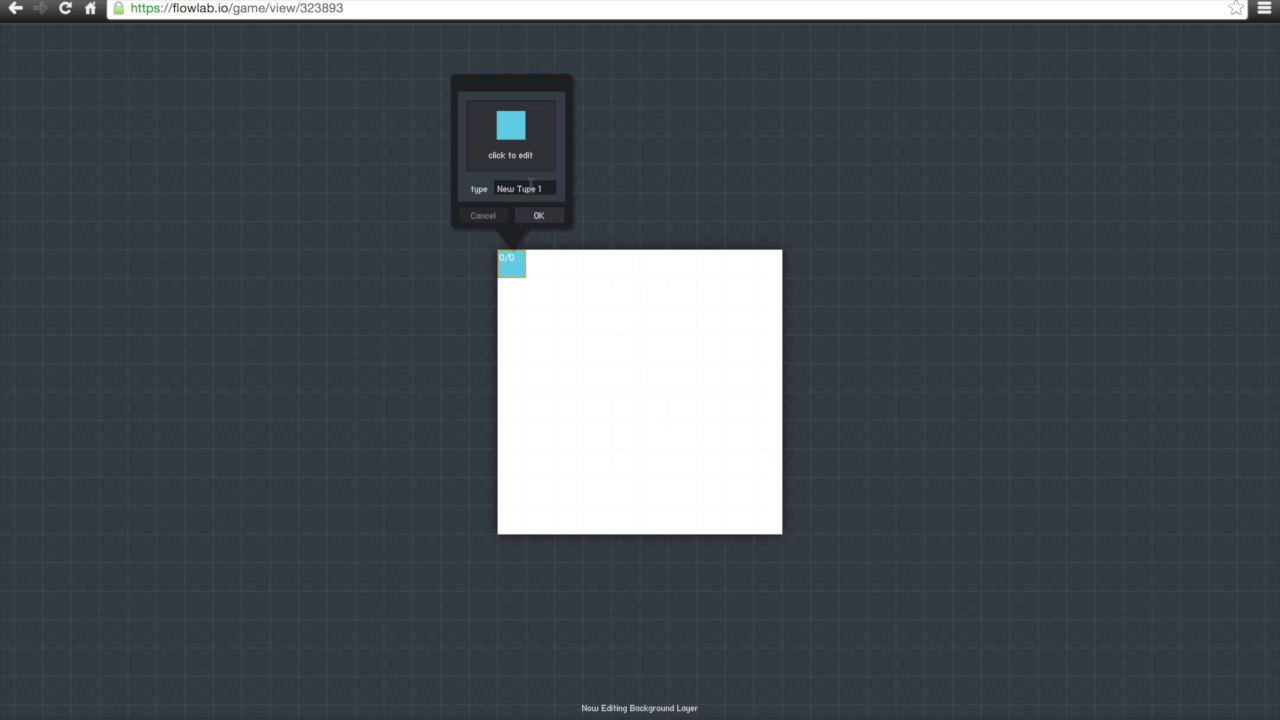
# Set the blue background object's type to Sky and accept its settings
pyautogui.click(548, 187)
pyautogui.moveTo(548, 187); pyautogui.dragTo(483, 187)
pyautogui.write('Sky')
pyautogui.click(545, 217)
# Clone the Sky tile over all remaining cells of the white level area
pyautogui.click(512, 262)
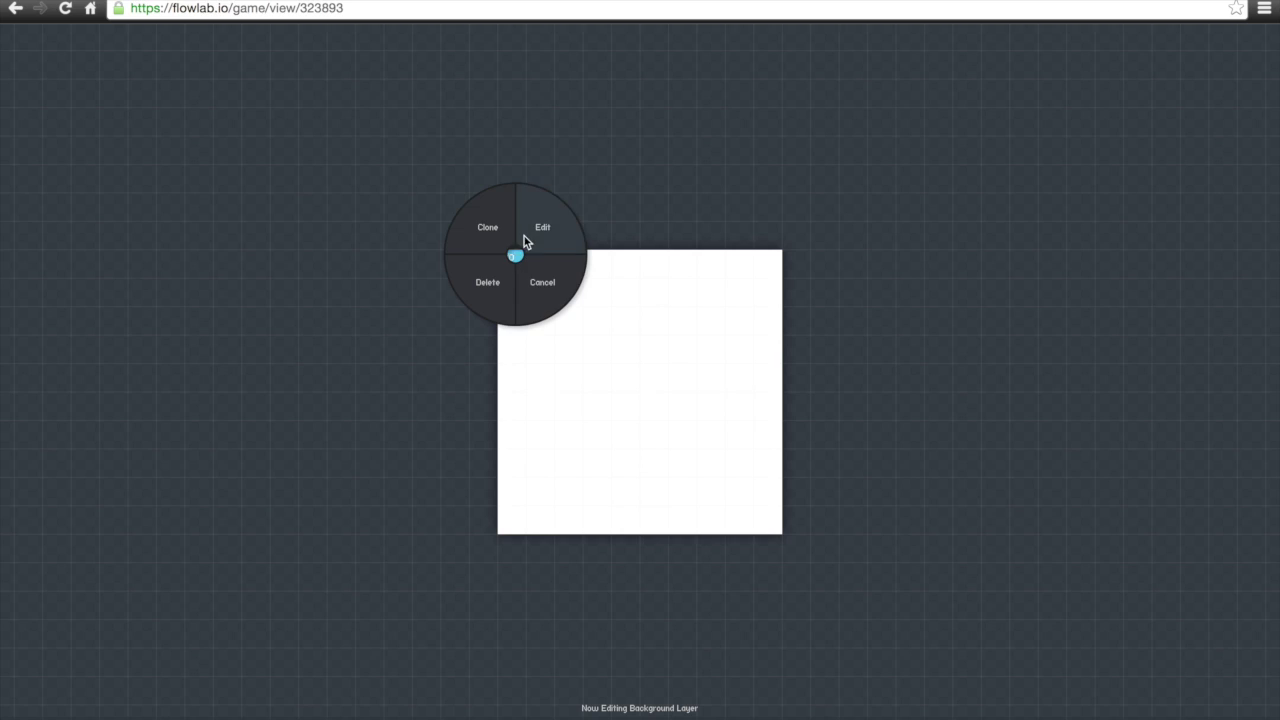
pyautogui.click(498, 230)
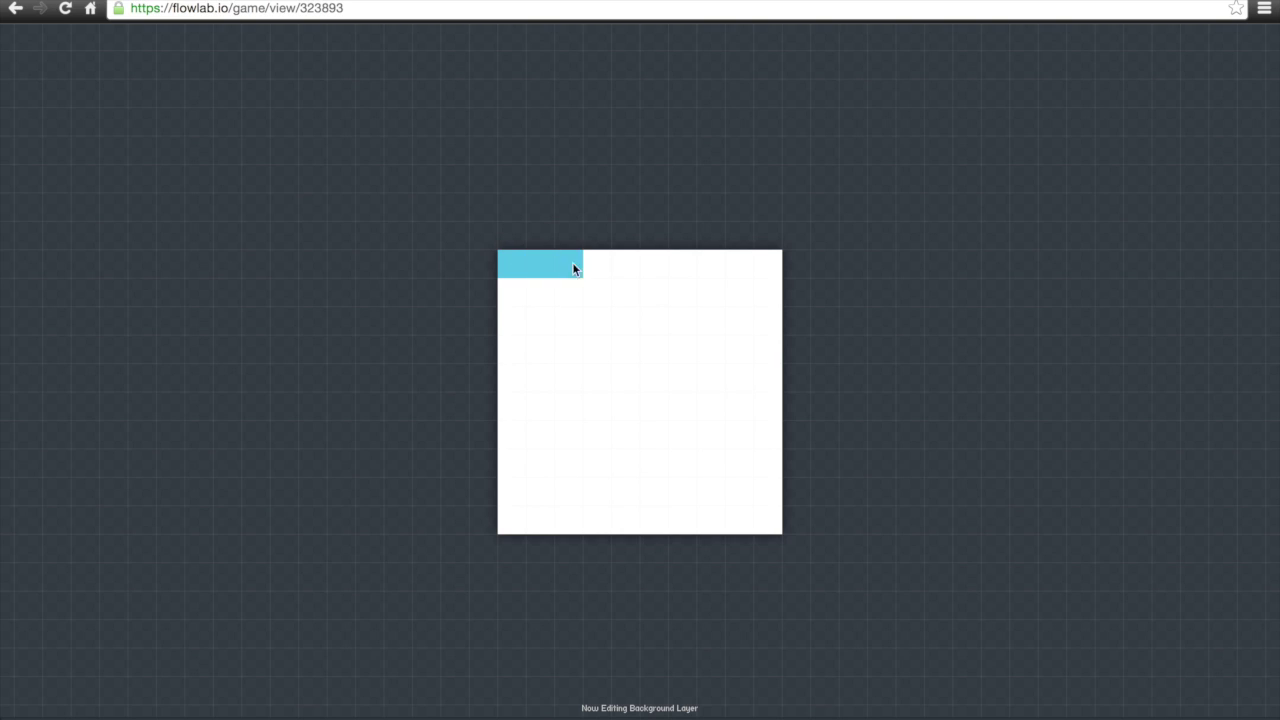
pyautogui.click(650, 267)
pyautogui.moveTo(641, 270)
pyautogui.mouseDown()
pyautogui.moveTo(770, 272)
pyautogui.moveTo(773, 300)
pyautogui.moveTo(612, 293)
pyautogui.moveTo(641, 306)
pyautogui.mouseUp()
pyautogui.click(769, 270)
pyautogui.click(681, 300)
pyautogui.moveTo(564, 300)
pyautogui.mouseDown()
pyautogui.moveTo(526, 297)
pyautogui.moveTo(528, 343)
pyautogui.moveTo(509, 331)
pyautogui.moveTo(634, 351)
pyautogui.moveTo(634, 329)
pyautogui.moveTo(656, 331)
pyautogui.moveTo(725, 352)
pyautogui.moveTo(740, 329)
pyautogui.moveTo(771, 331)
pyautogui.moveTo(777, 396)
pyautogui.moveTo(737, 377)
pyautogui.moveTo(569, 380)
pyautogui.moveTo(597, 391)
pyautogui.moveTo(526, 391)
pyautogui.moveTo(526, 420)
pyautogui.moveTo(633, 421)
pyautogui.moveTo(603, 403)
pyautogui.moveTo(749, 406)
pyautogui.moveTo(766, 449)
pyautogui.moveTo(766, 421)
pyautogui.moveTo(772, 516)
pyautogui.moveTo(740, 517)
pyautogui.moveTo(745, 446)
pyautogui.moveTo(723, 469)
pyautogui.moveTo(723, 517)
pyautogui.moveTo(688, 486)
pyautogui.moveTo(686, 440)
pyautogui.moveTo(660, 449)
pyautogui.moveTo(660, 518)
pyautogui.moveTo(623, 520)
pyautogui.moveTo(623, 446)
pyautogui.moveTo(597, 463)
pyautogui.moveTo(591, 517)
pyautogui.moveTo(574, 509)
pyautogui.moveTo(576, 448)
pyautogui.moveTo(546, 449)
pyautogui.moveTo(541, 530)
pyautogui.moveTo(523, 511)
pyautogui.moveTo(516, 436)
pyautogui.mouseUp()
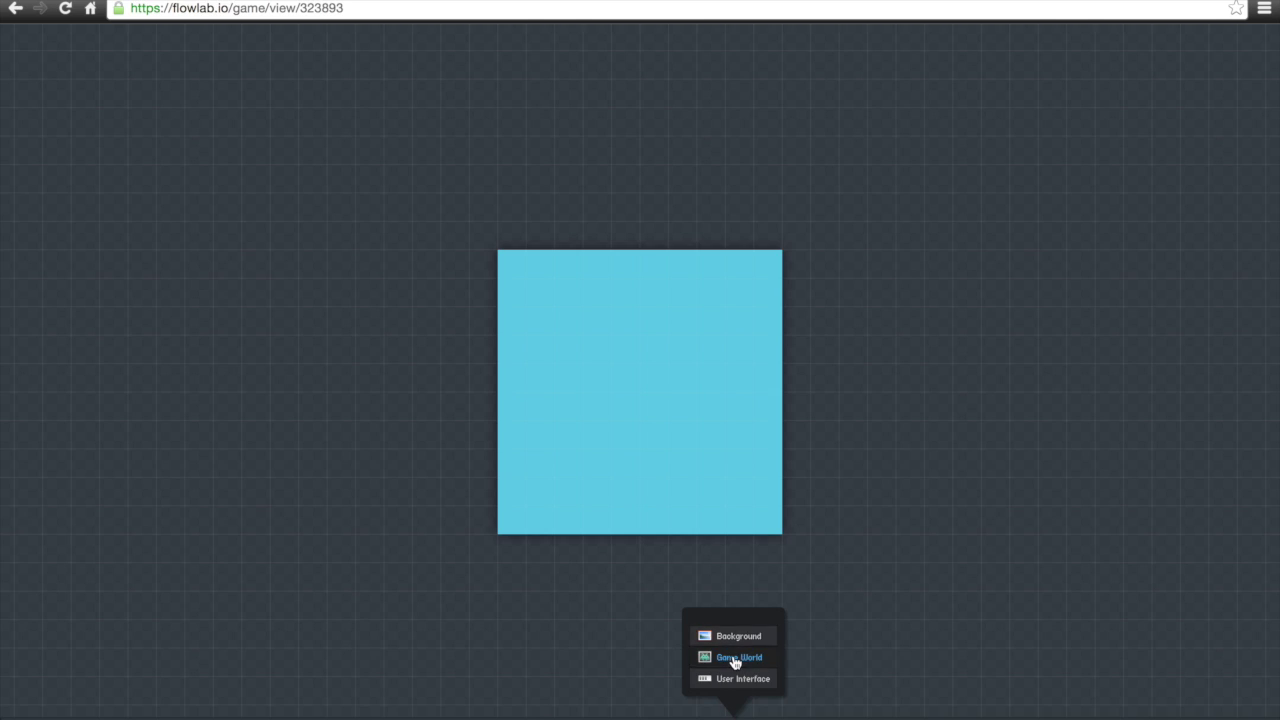
# Switch to the Game World layer and create a new object in the level's lower-left grid cell
pyautogui.click(731, 658)
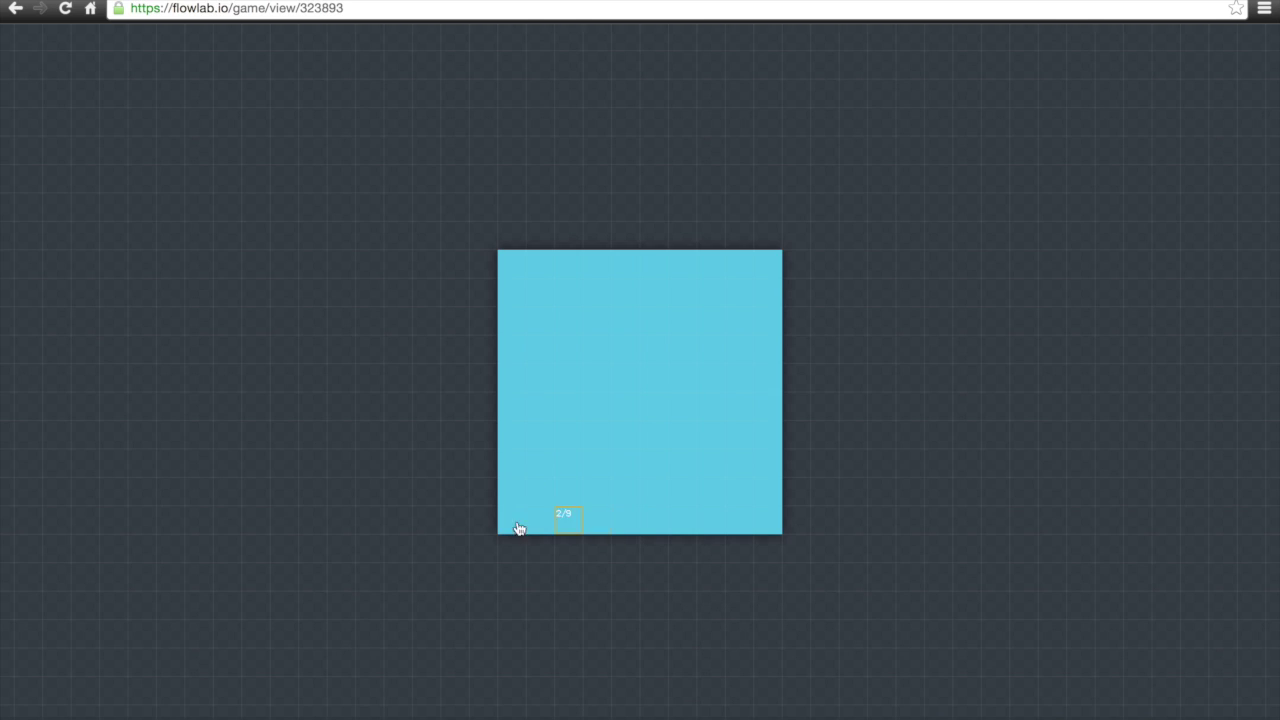
pyautogui.click(513, 523)
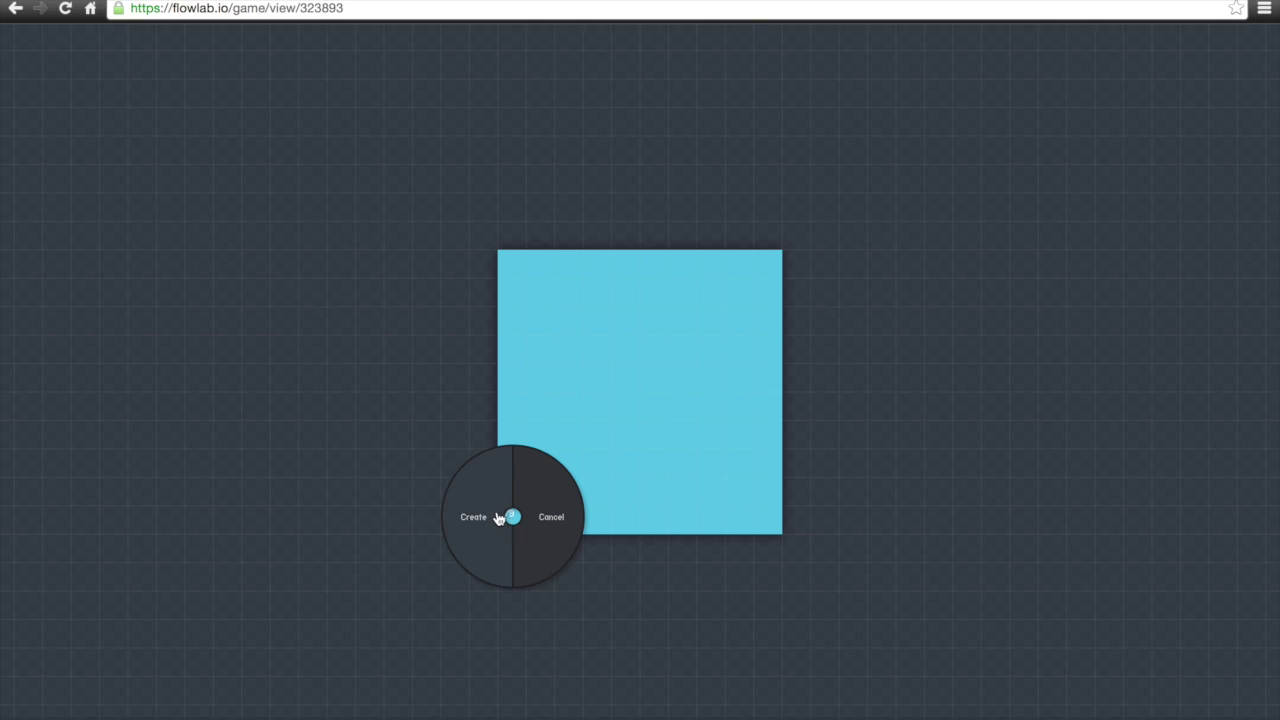
pyautogui.click(498, 519)
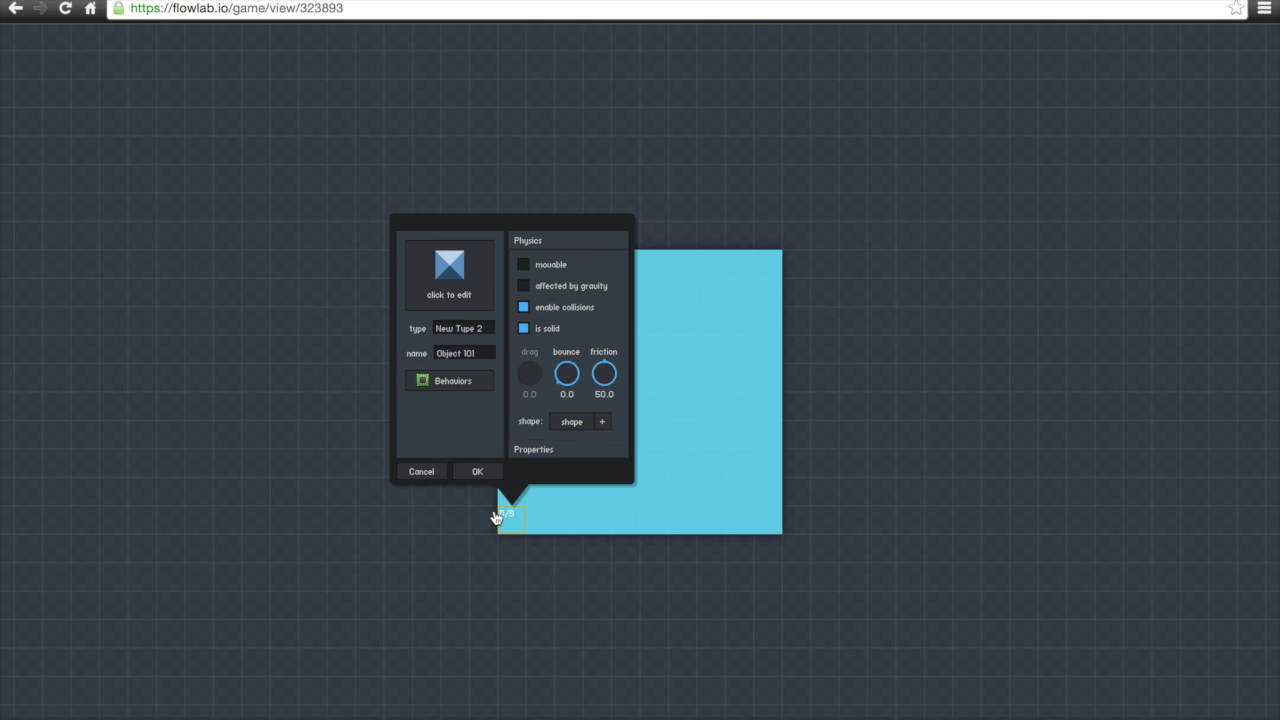
# Fill every area of the new object's sprite with brown 8F563B and accept it
pyautogui.click(441, 268)
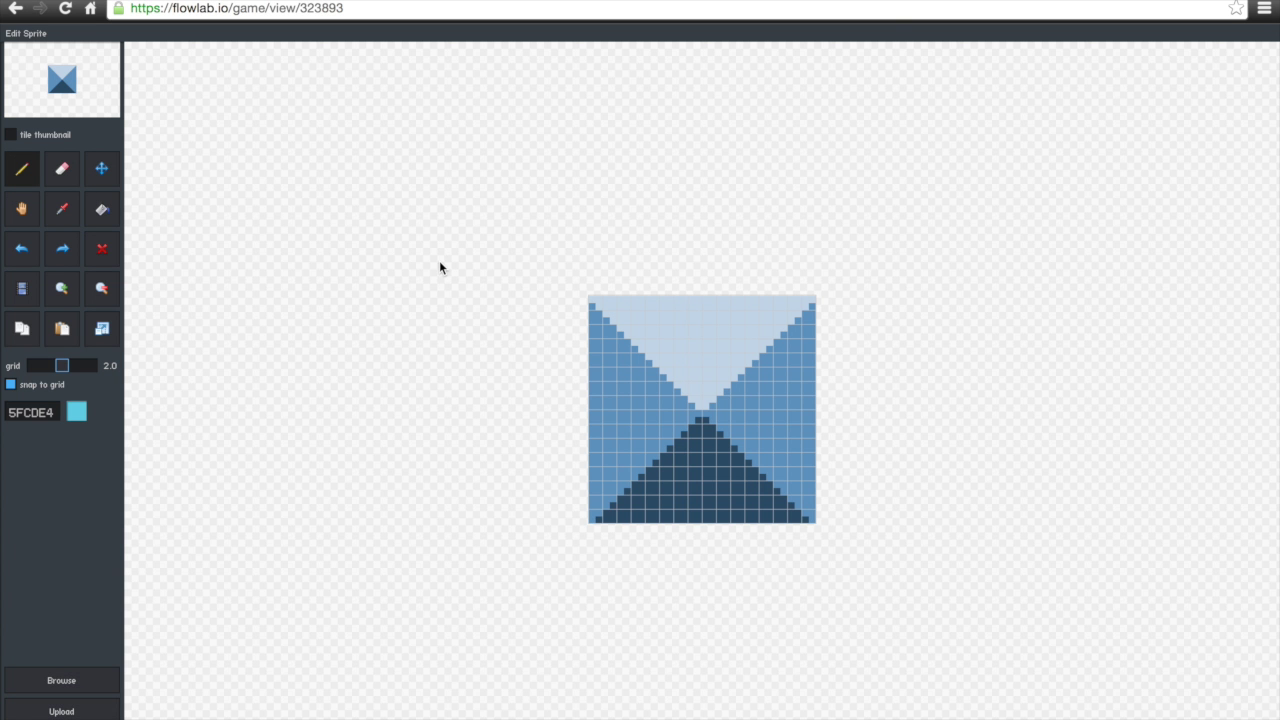
pyautogui.click(102, 209)
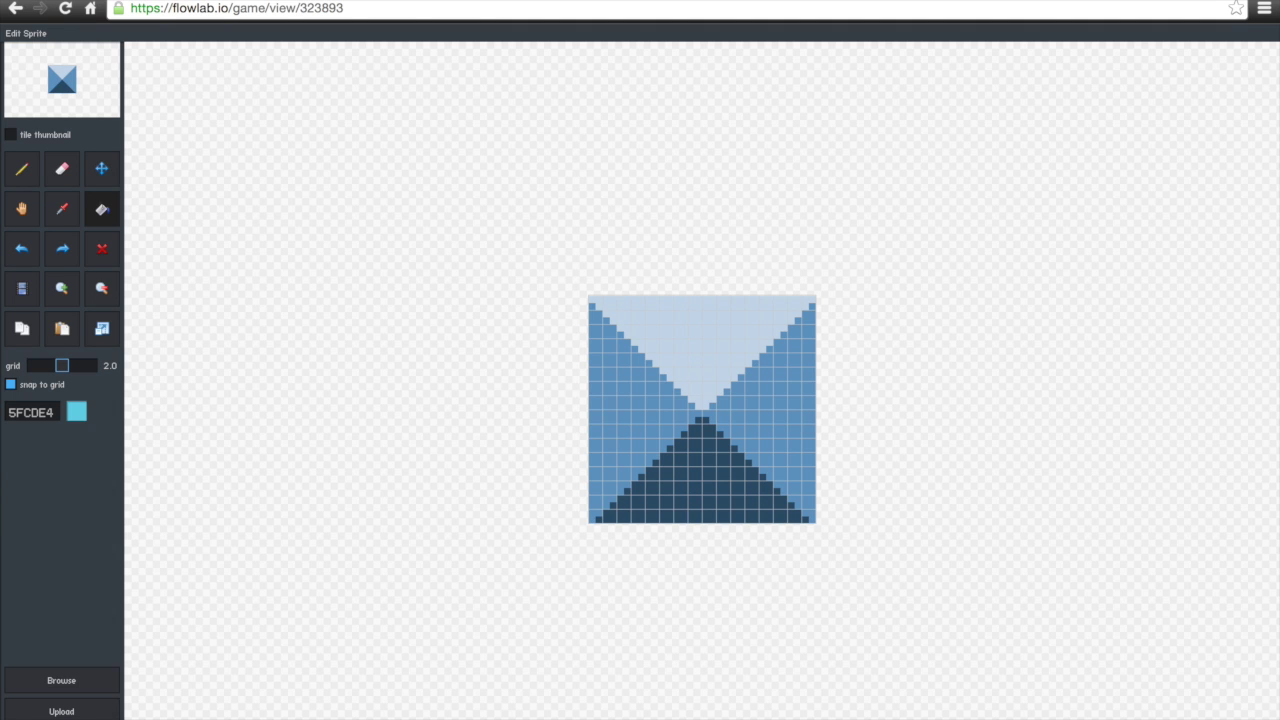
pyautogui.click(723, 517)
pyautogui.click(614, 477)
pyautogui.click(677, 391)
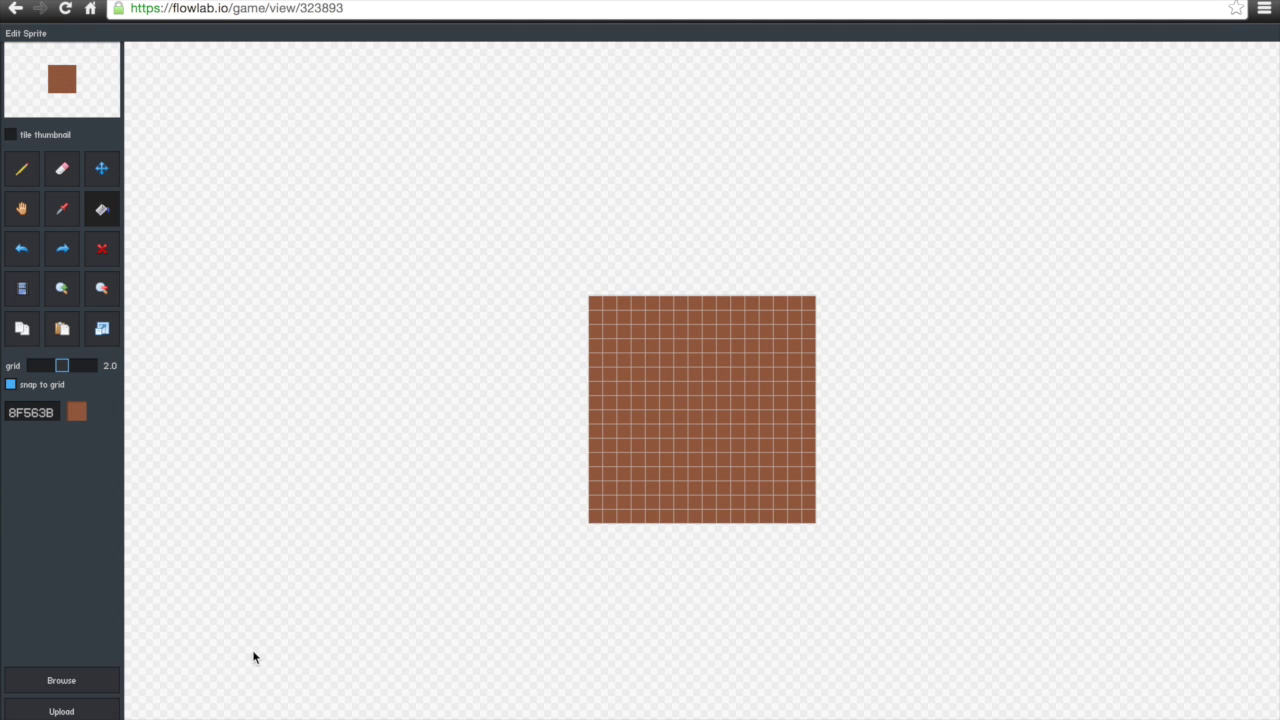
pyautogui.click(100, 718)
# Set the brown object's type to Ground, keep the name Object 101, and accept its settings
pyautogui.click(478, 330)
pyautogui.write('Gorund')
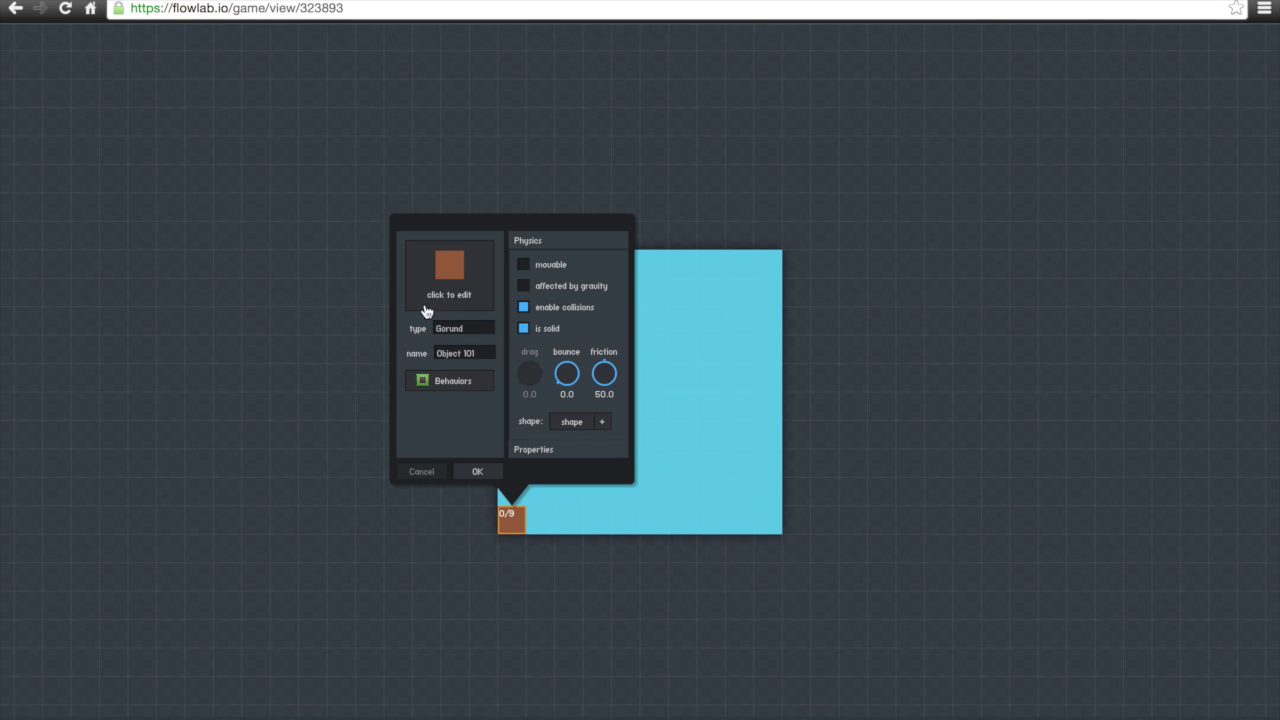
pyautogui.click(471, 329)
pyautogui.write('Ground')
pyautogui.click(486, 352)
pyautogui.press('BackSpace')
pyautogui.write('101')
pyautogui.click(477, 472)
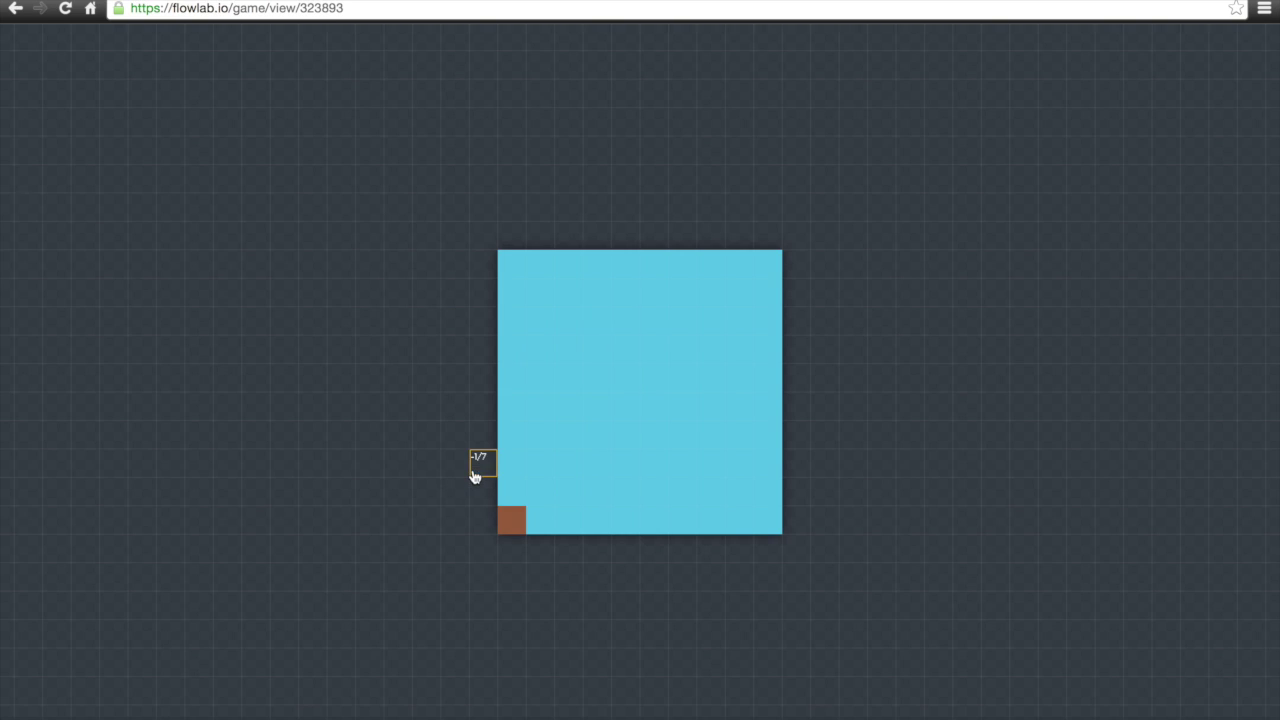
pyautogui.click(512, 518)
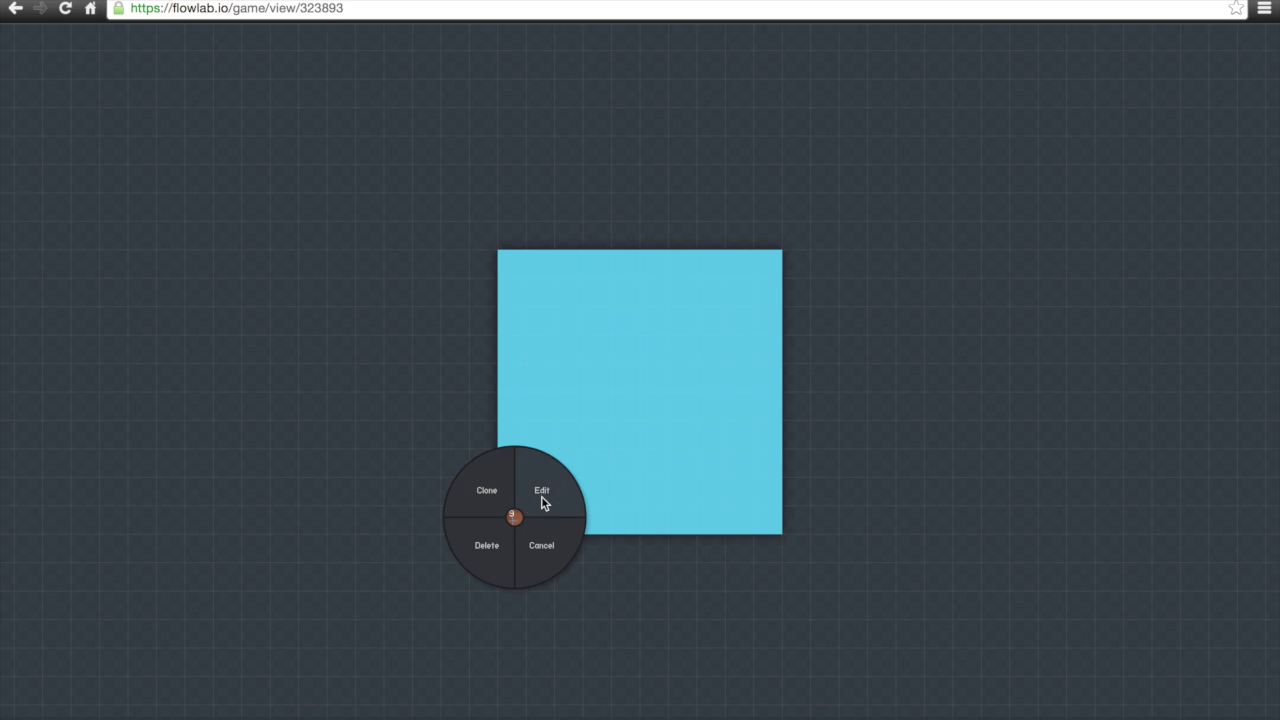
pyautogui.click(542, 498)
pyautogui.click(440, 471)
# Clone the Ground block along the level's lowest row to one cell past its right edge
pyautogui.click(502, 517)
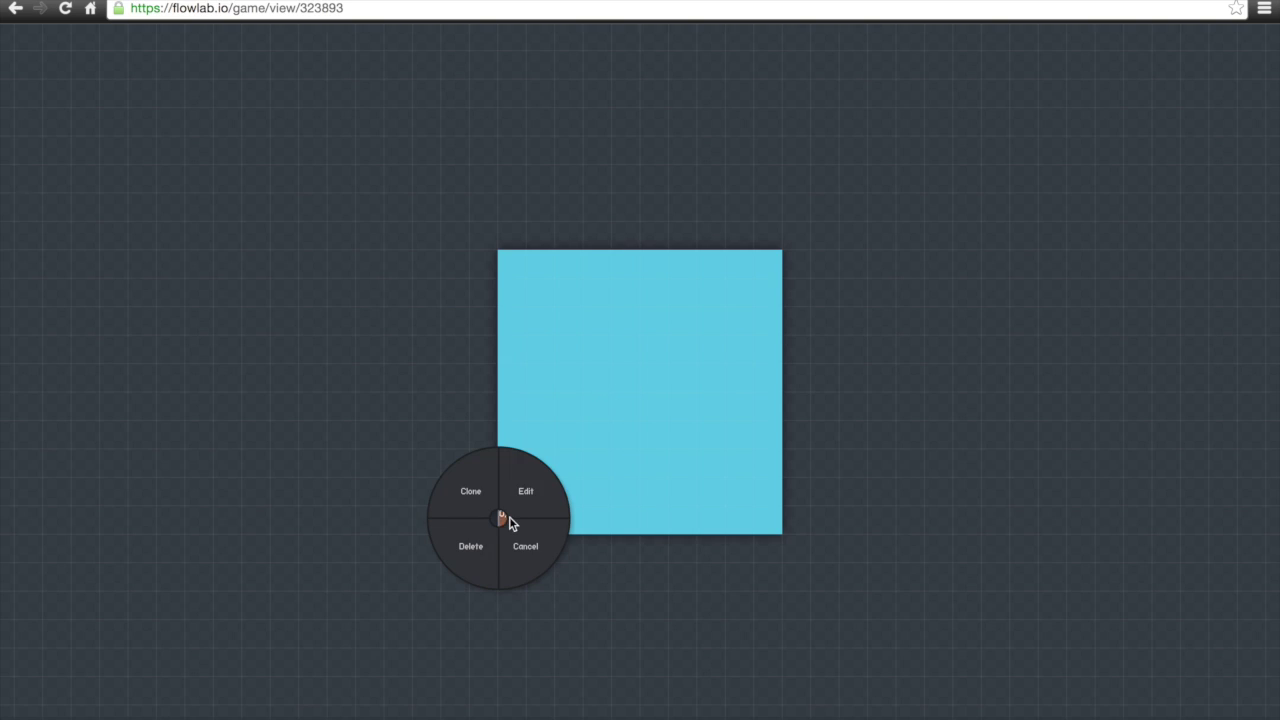
pyautogui.click(477, 494)
pyautogui.moveTo(530, 518)
pyautogui.mouseDown()
pyautogui.moveTo(714, 529)
pyautogui.moveTo(680, 523)
pyautogui.moveTo(787, 518)
pyautogui.mouseUp()
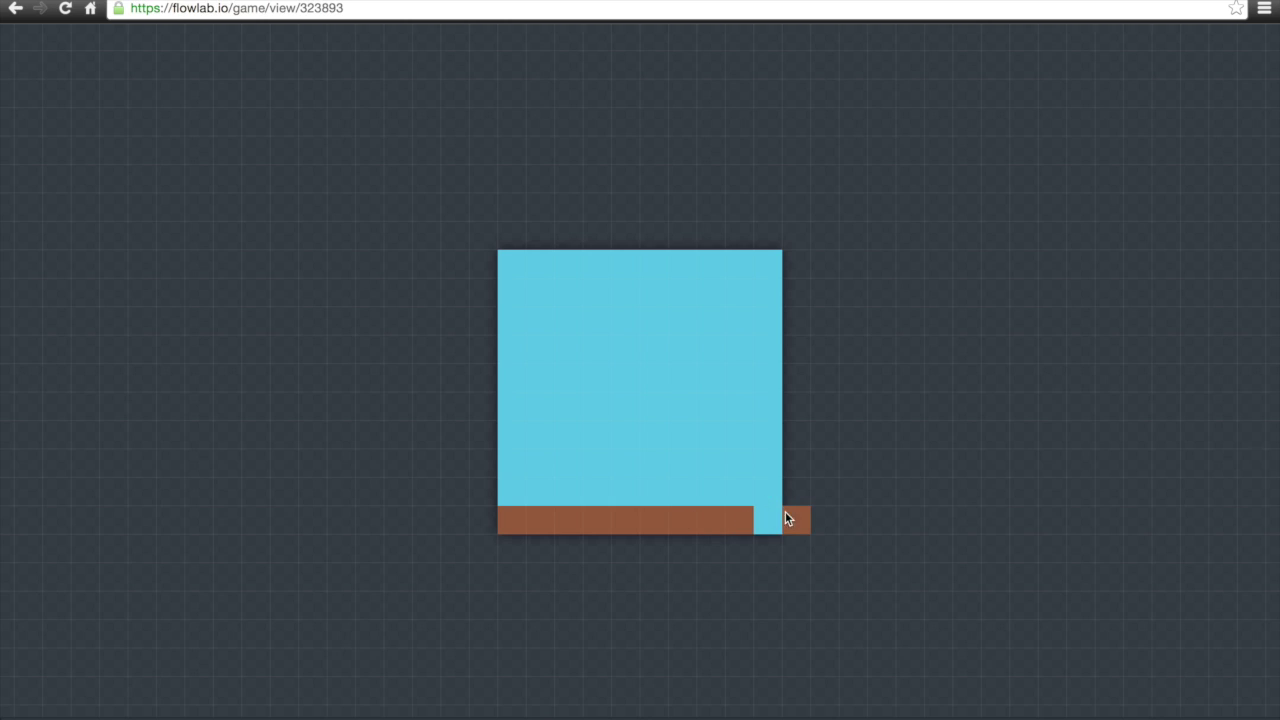
# Stack Ground blocks above the floor's left end as a staircase with rows of three, two and one blocks
pyautogui.click(511, 503)
pyautogui.moveTo(538, 493); pyautogui.dragTo(551, 488)
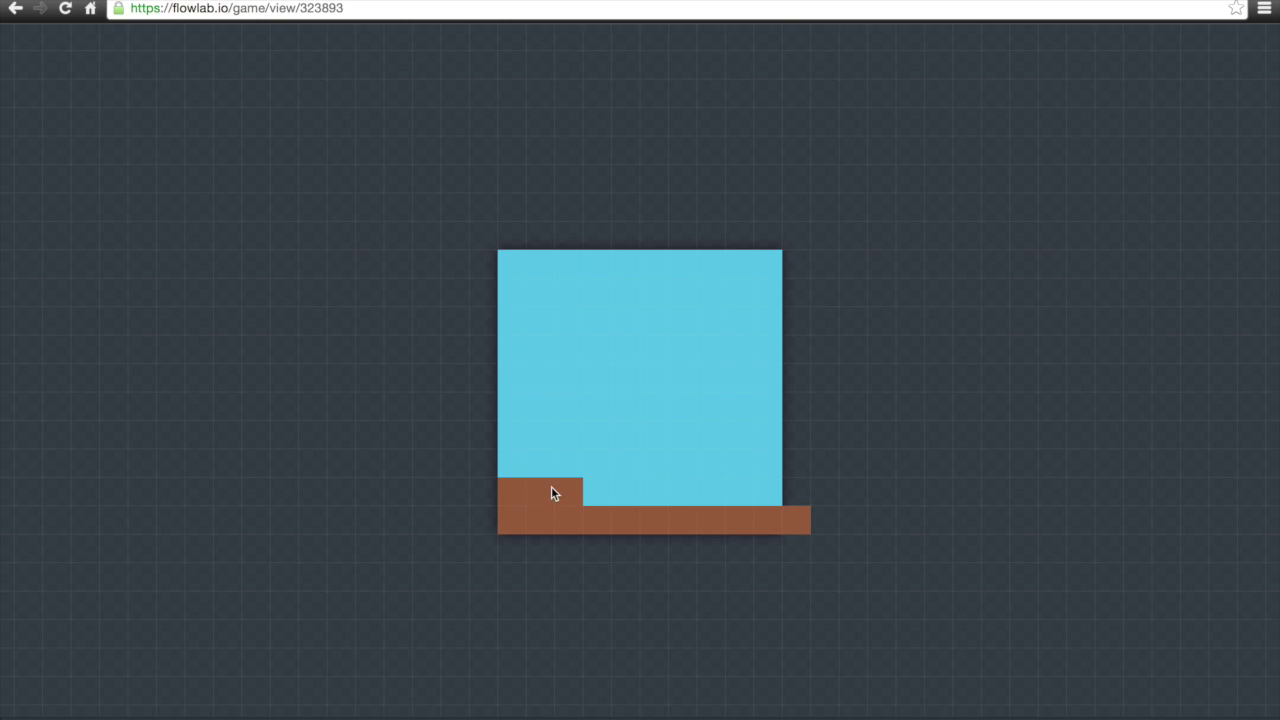
pyautogui.click(540, 464)
pyautogui.click(512, 464)
pyautogui.click(512, 436)
# Build a wall of Ground blocks up the outside of the level's right edge to its full height
pyautogui.click(798, 492)
pyautogui.click(796, 436)
pyautogui.click(801, 456)
pyautogui.click(800, 410)
pyautogui.click(800, 380)
pyautogui.click(800, 352)
pyautogui.click(798, 320)
pyautogui.click(798, 292)
pyautogui.click(797, 264)
# Build a full-height wall of Ground blocks along the outside of the level's left edge
pyautogui.moveTo(655, 264)
pyautogui.mouseDown()
pyautogui.moveTo(484, 264)
pyautogui.moveTo(487, 385)
pyautogui.mouseUp()
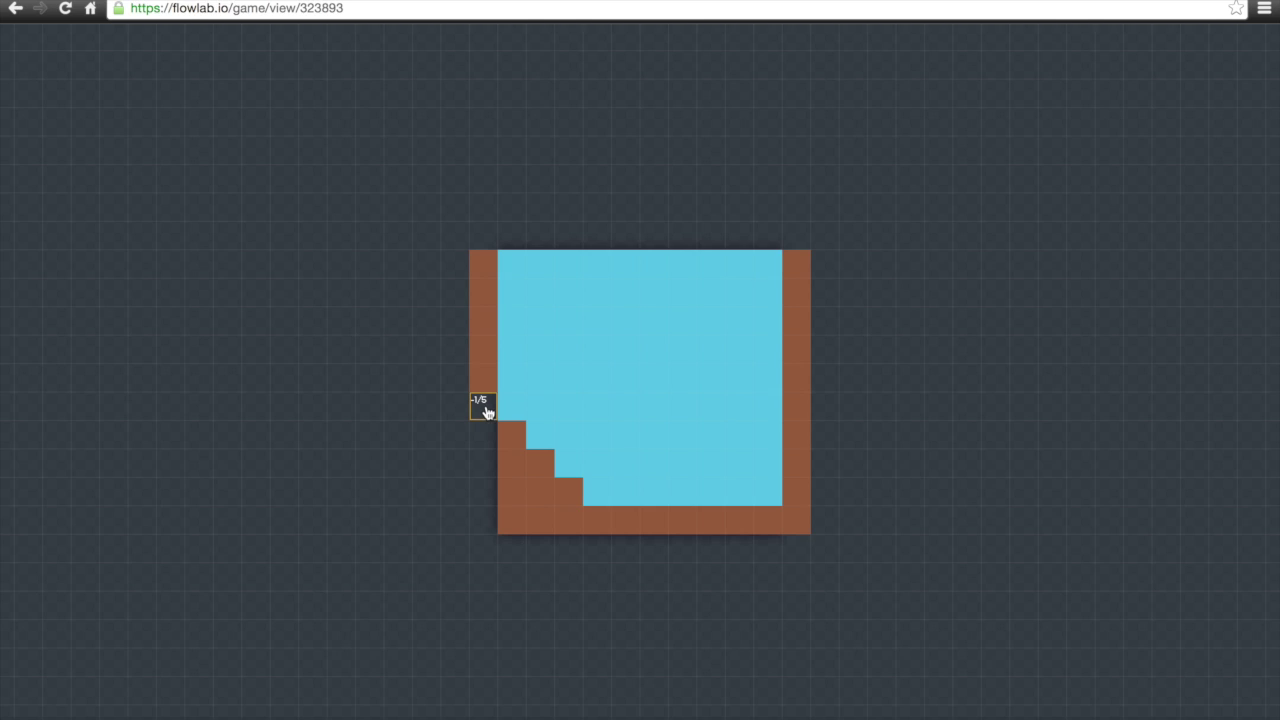
pyautogui.click(480, 372)
pyautogui.click(450, 346)
pyautogui.click(493, 434)
pyautogui.moveTo(485, 484); pyautogui.dragTo(486, 514)
# Create a new object one cell above the floor near the staircase, using the tutorial set's green alien as its sprite
pyautogui.click(636, 455)
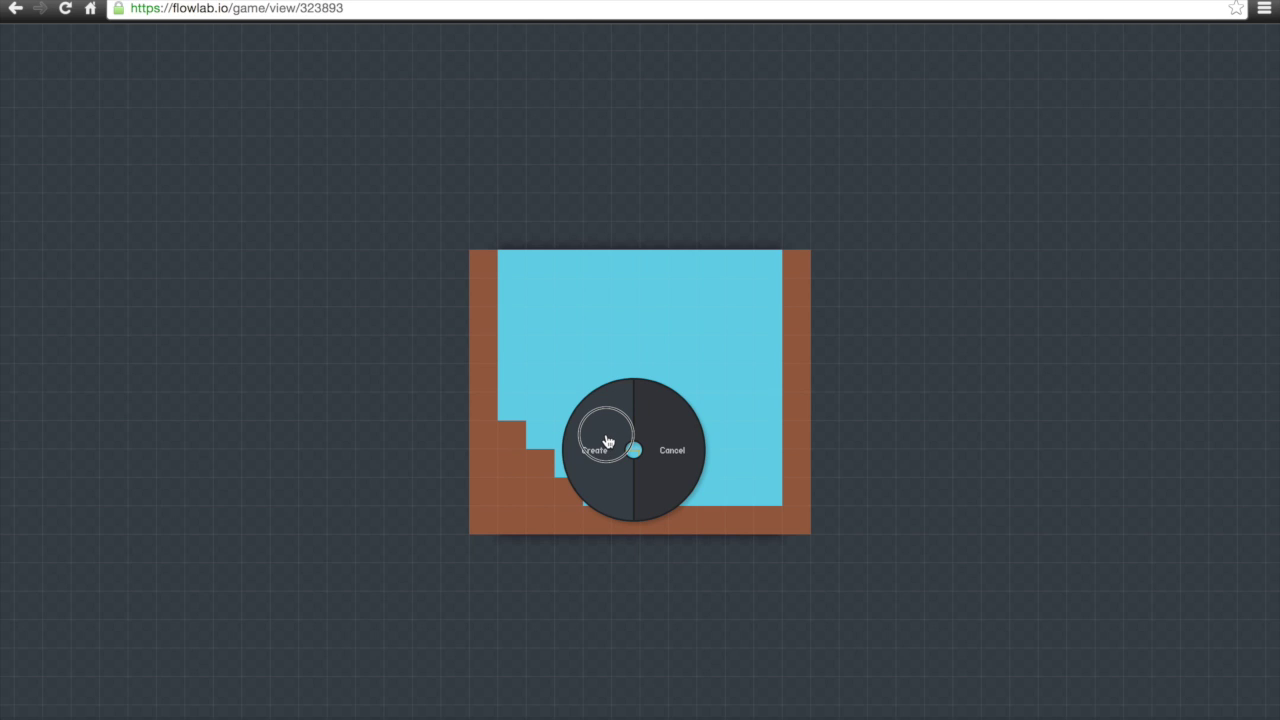
pyautogui.click(607, 441)
pyautogui.click(562, 247)
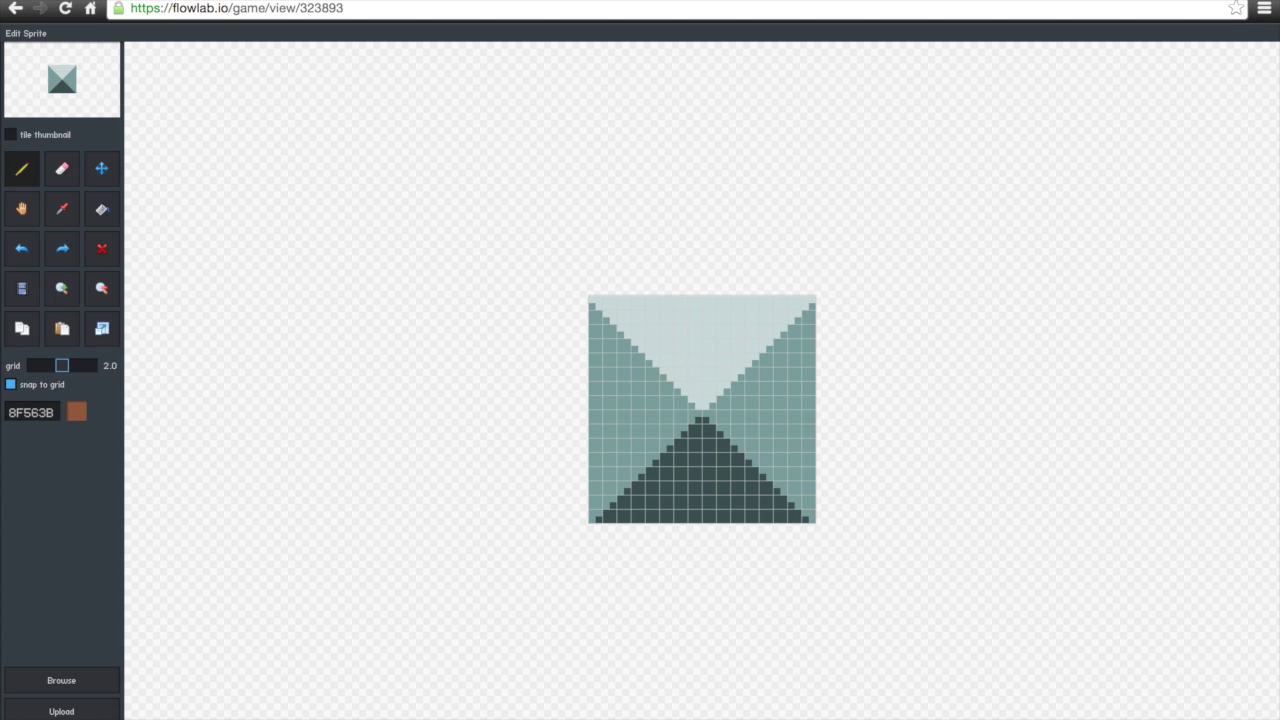
pyautogui.click(60, 681)
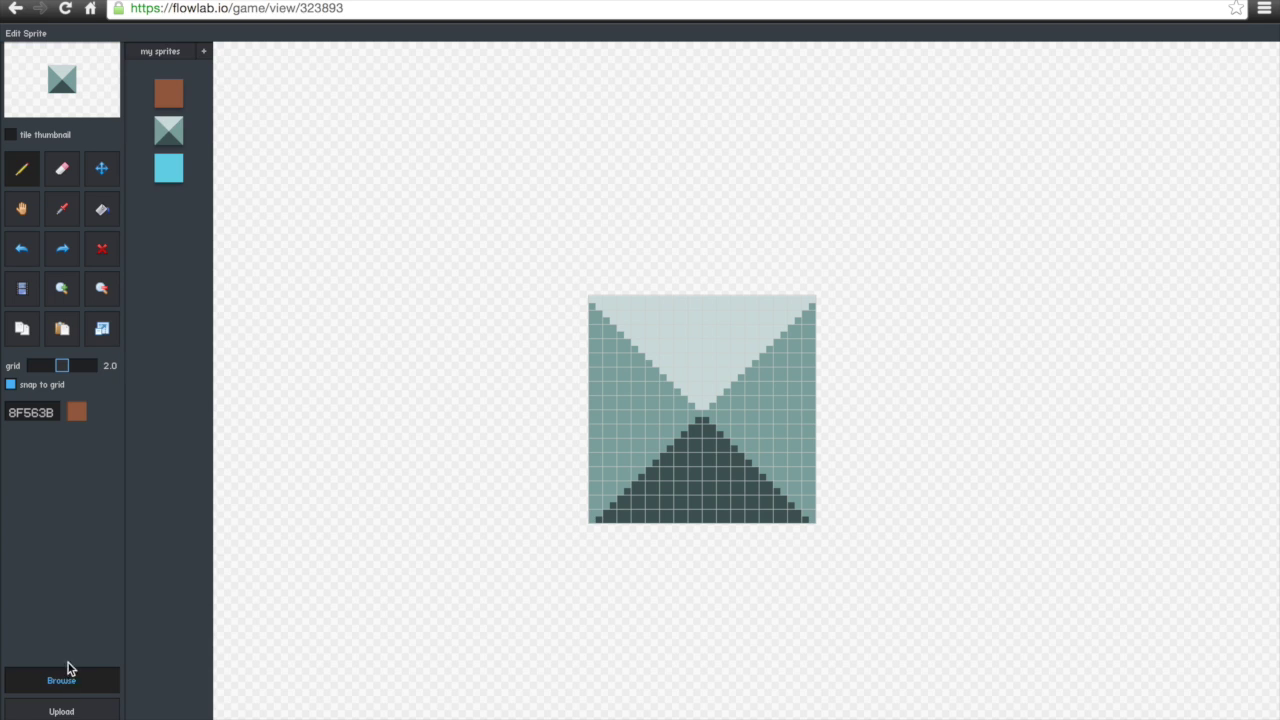
pyautogui.click(162, 52)
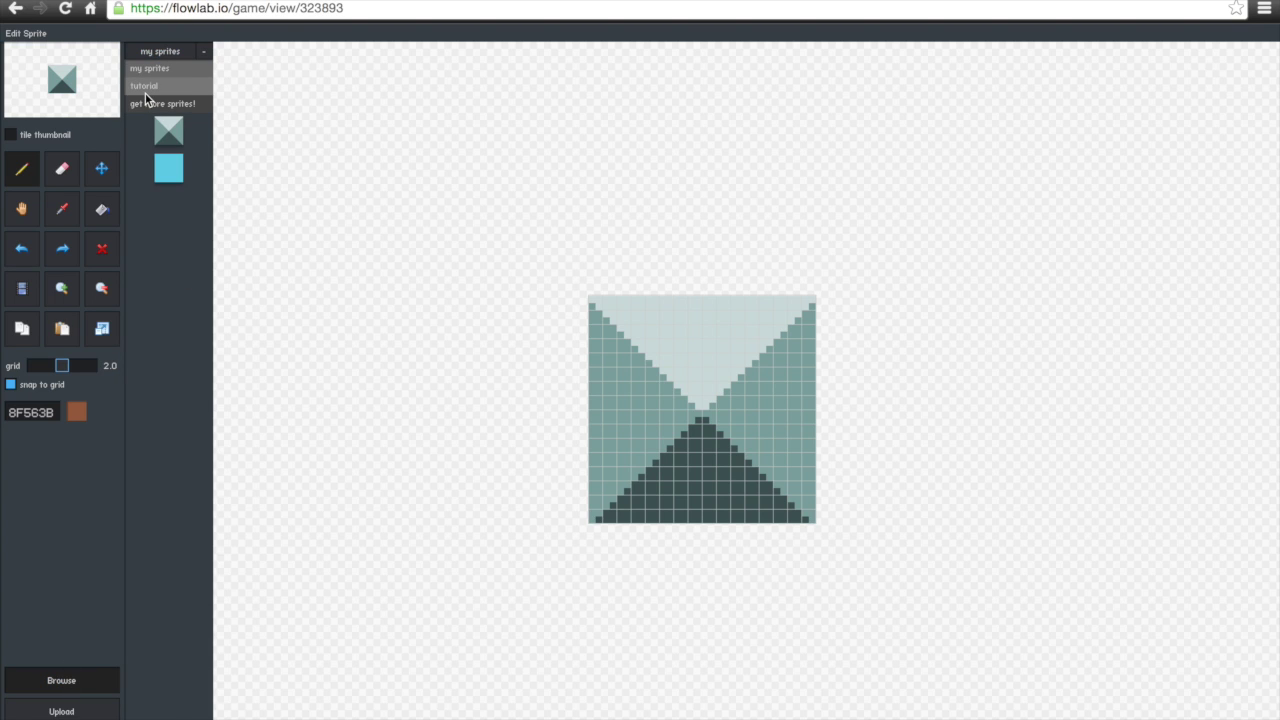
pyautogui.click(147, 87)
pyautogui.click(170, 94)
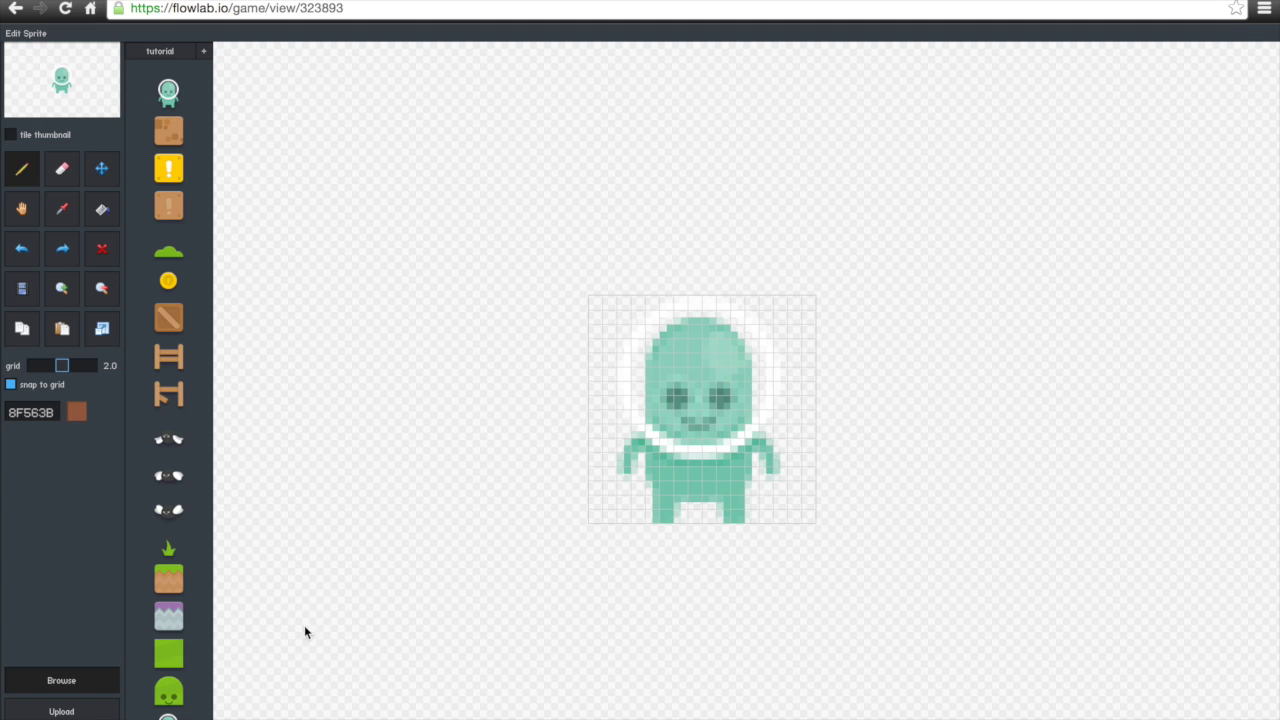
pyautogui.click(95, 717)
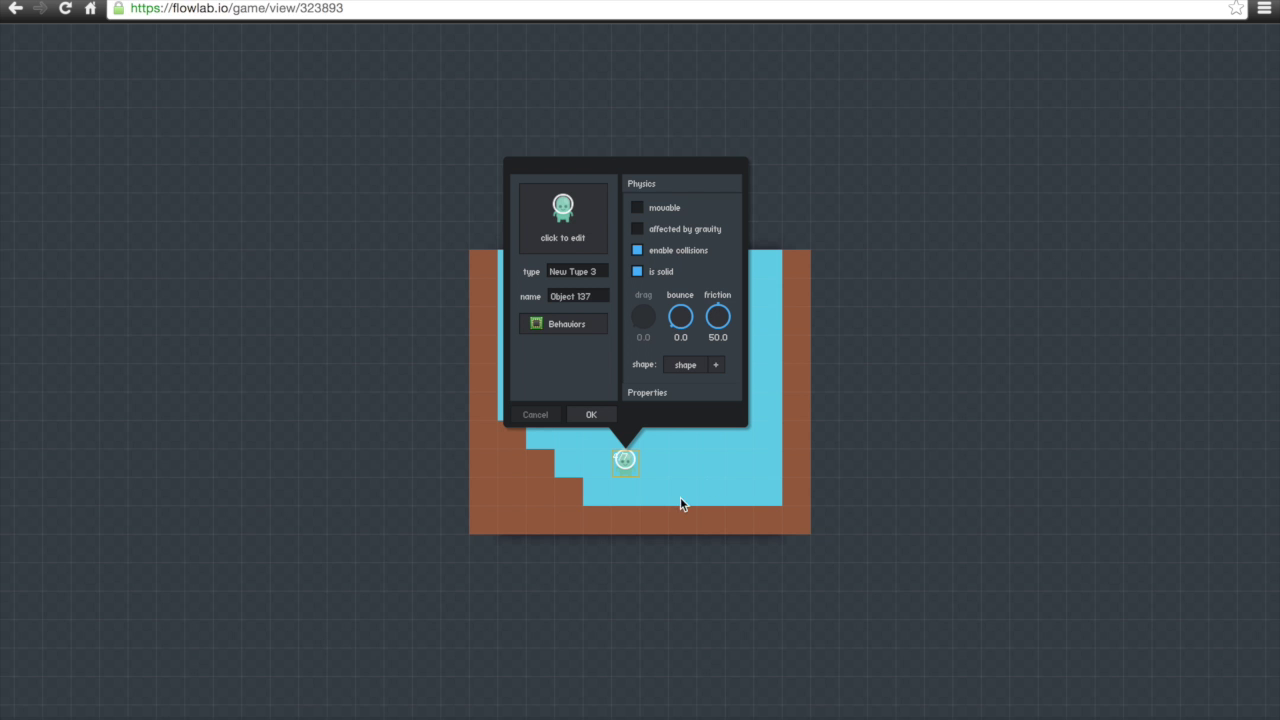
# Set the alien's type to Charcater, enter a person's name as its name, and make it movable, affected by gravity and circle-shaped
pyautogui.click(597, 271)
pyautogui.write('Charcater')
pyautogui.click(602, 295)
pyautogui.press('BackSpace')
pyautogui.write('Akshay')
pyautogui.click(643, 205)
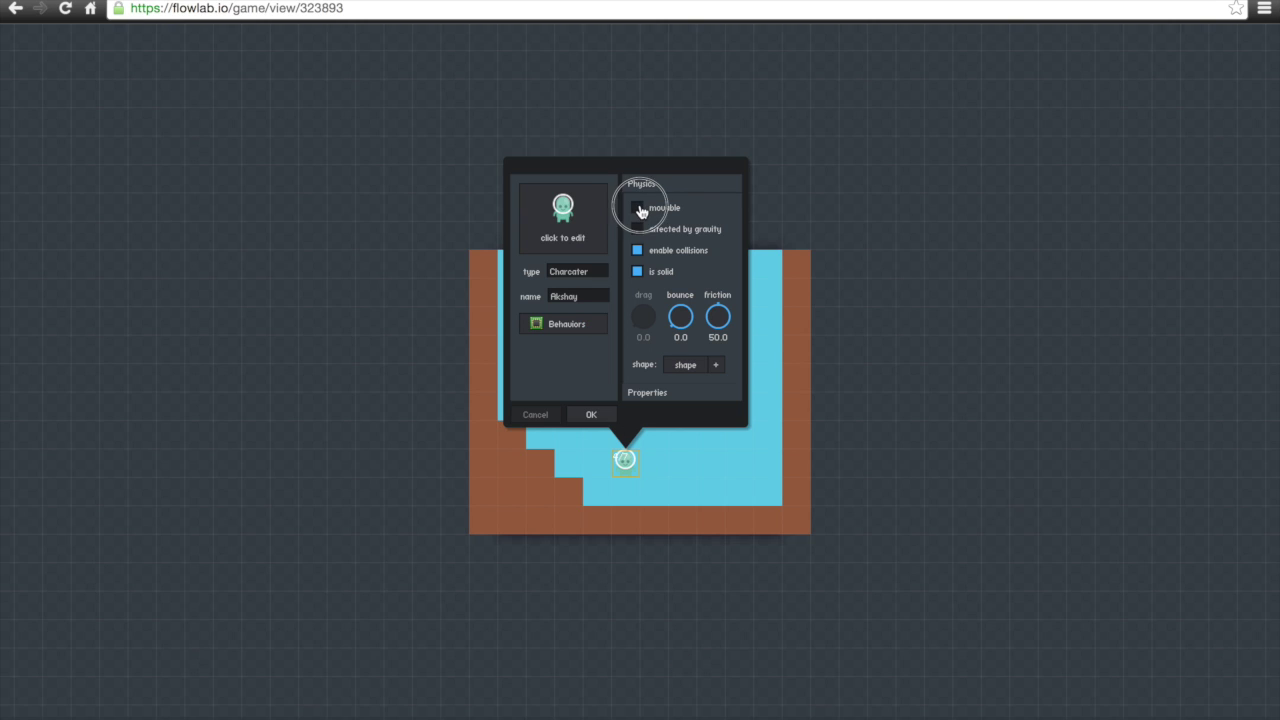
# Add the Run & Jump behavior bundle to the alien and confirm its settings
pyautogui.click(576, 333)
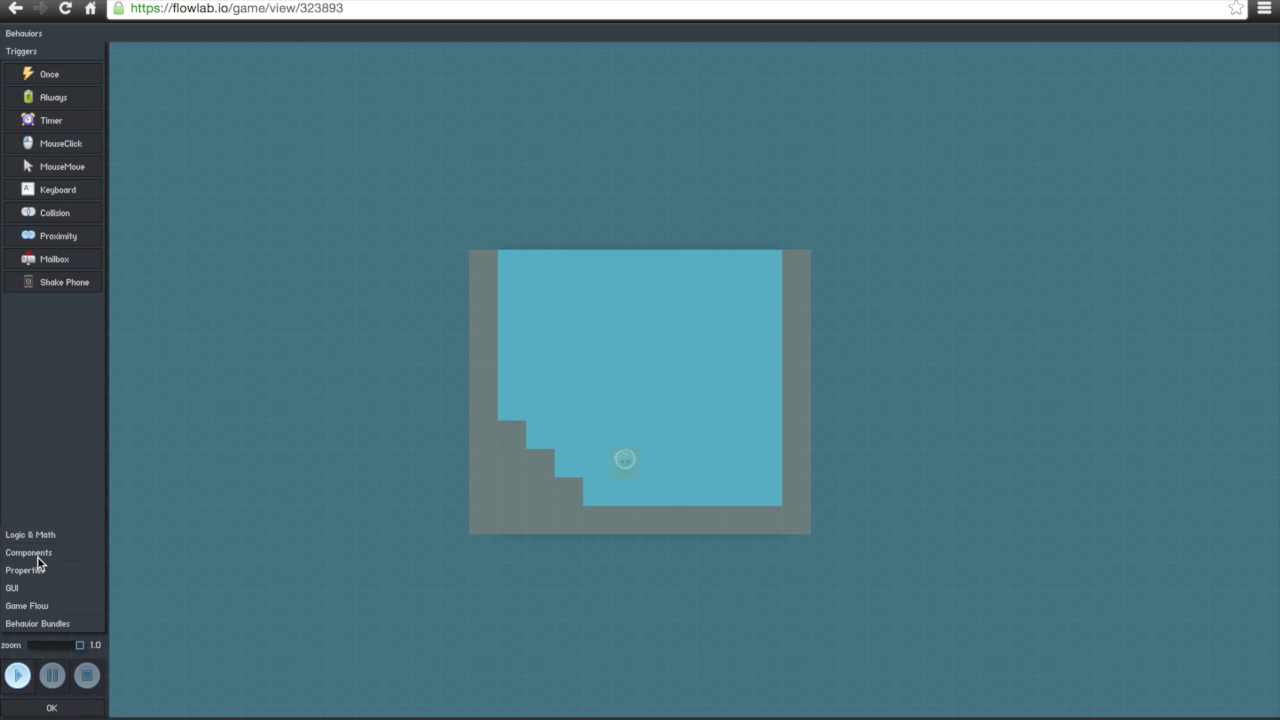
pyautogui.click(70, 625)
pyautogui.click(52, 249)
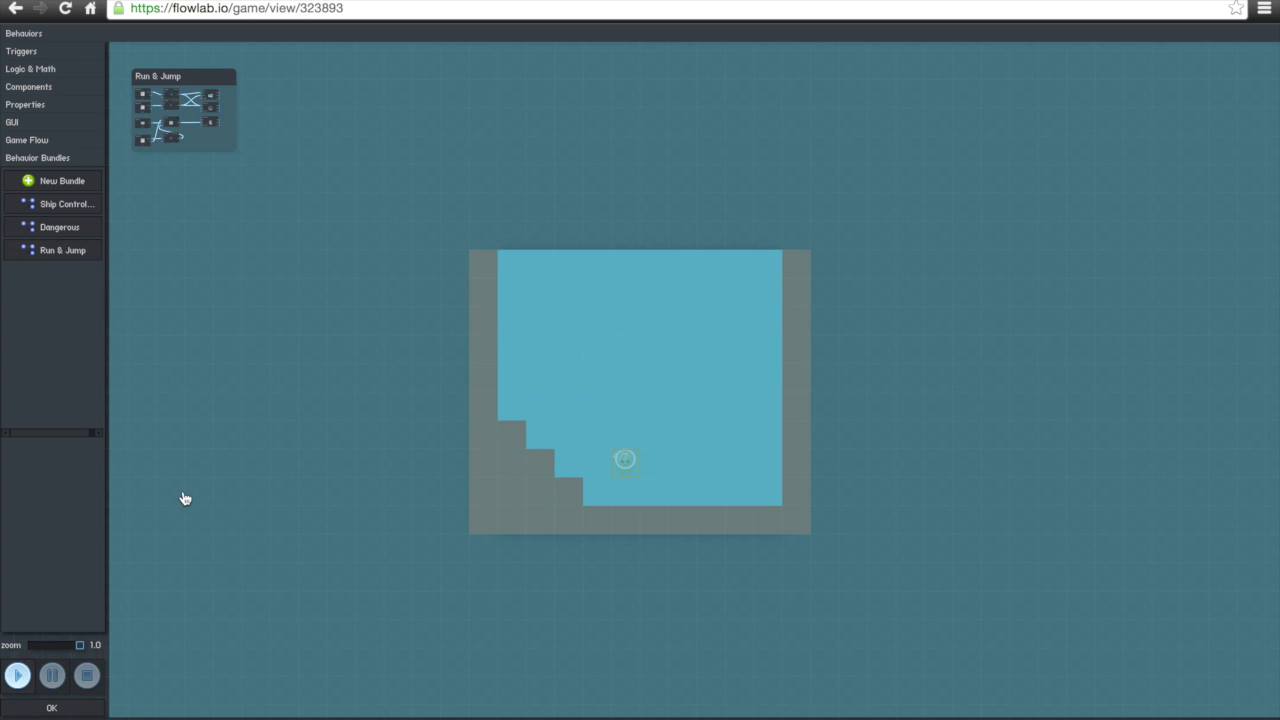
pyautogui.click(67, 708)
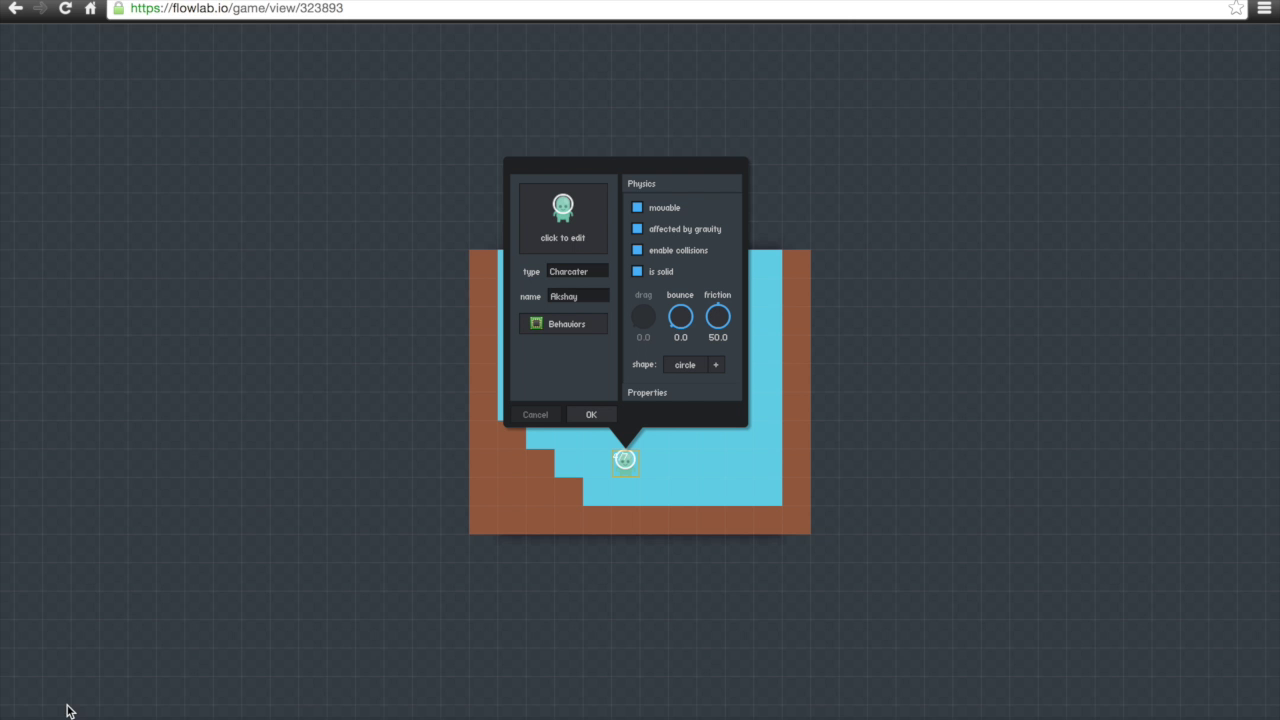
pyautogui.click(591, 414)
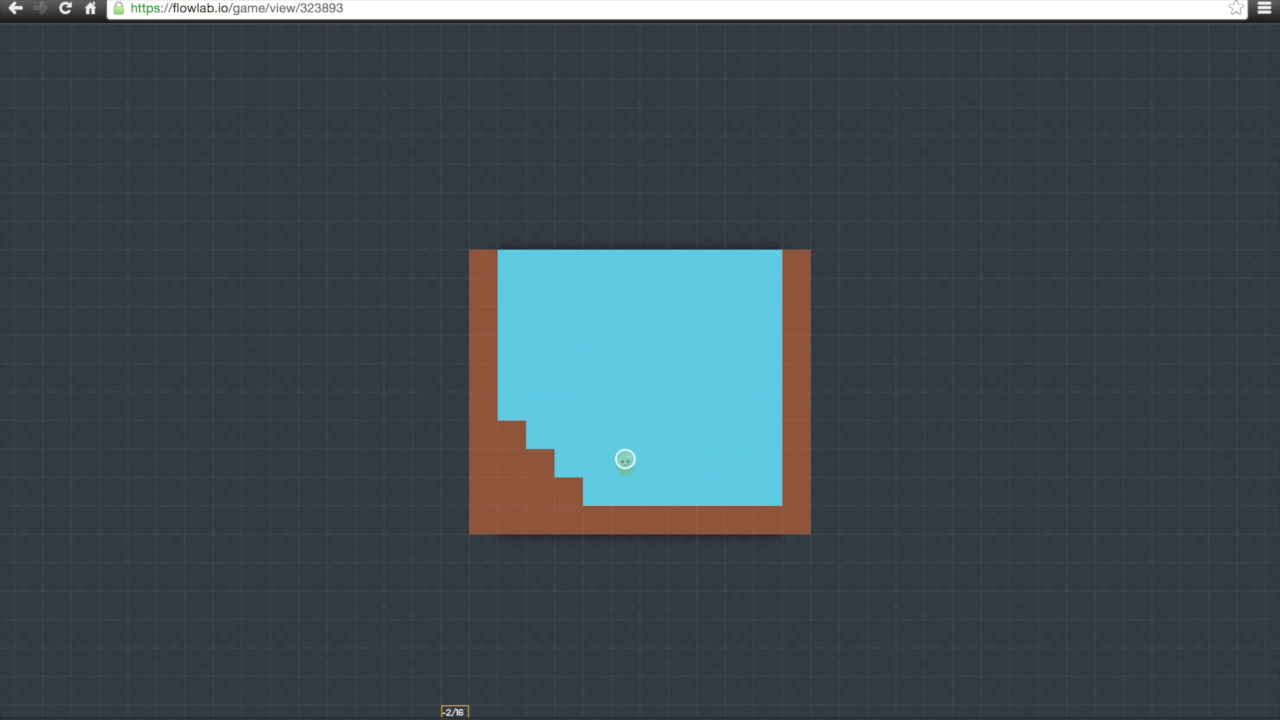
# Leave the editor and playtest the alien's running and jumping on the staircase
pyautogui.press('Escape')
pyautogui.press('Up')
pyautogui.press('Left')
pyautogui.press('Up')
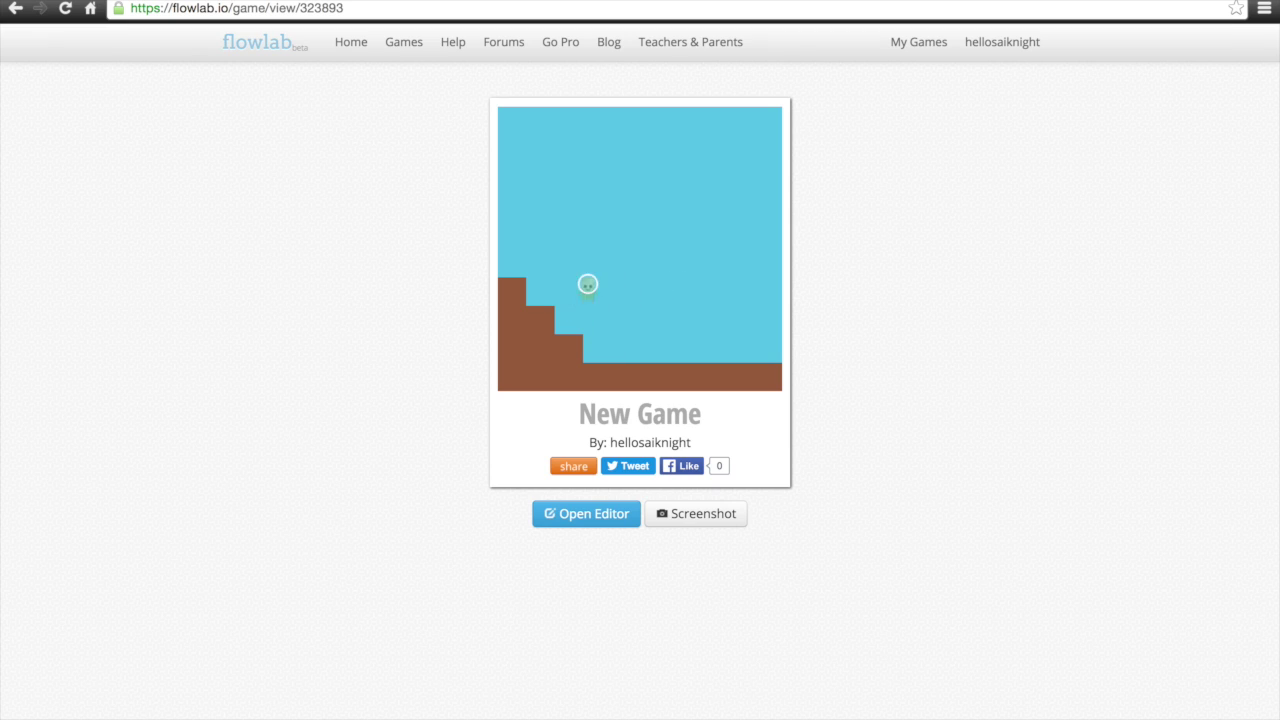
pyautogui.press('Up')
pyautogui.press('Right')
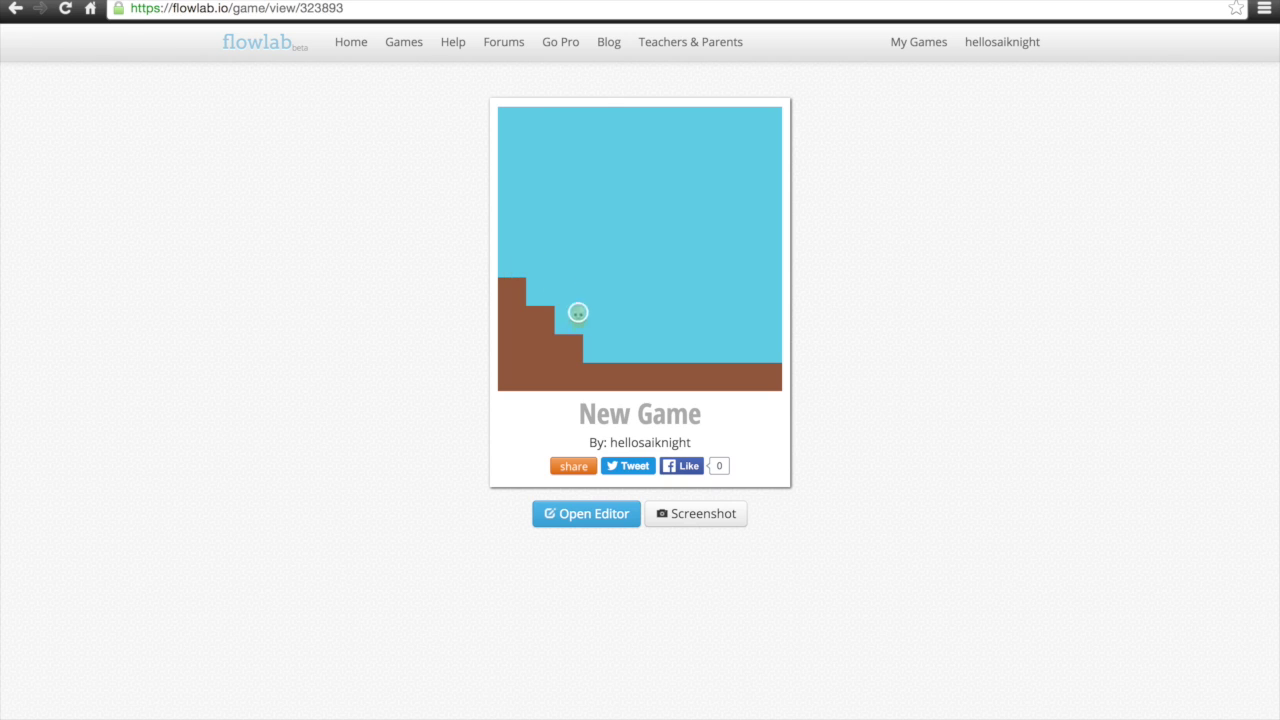
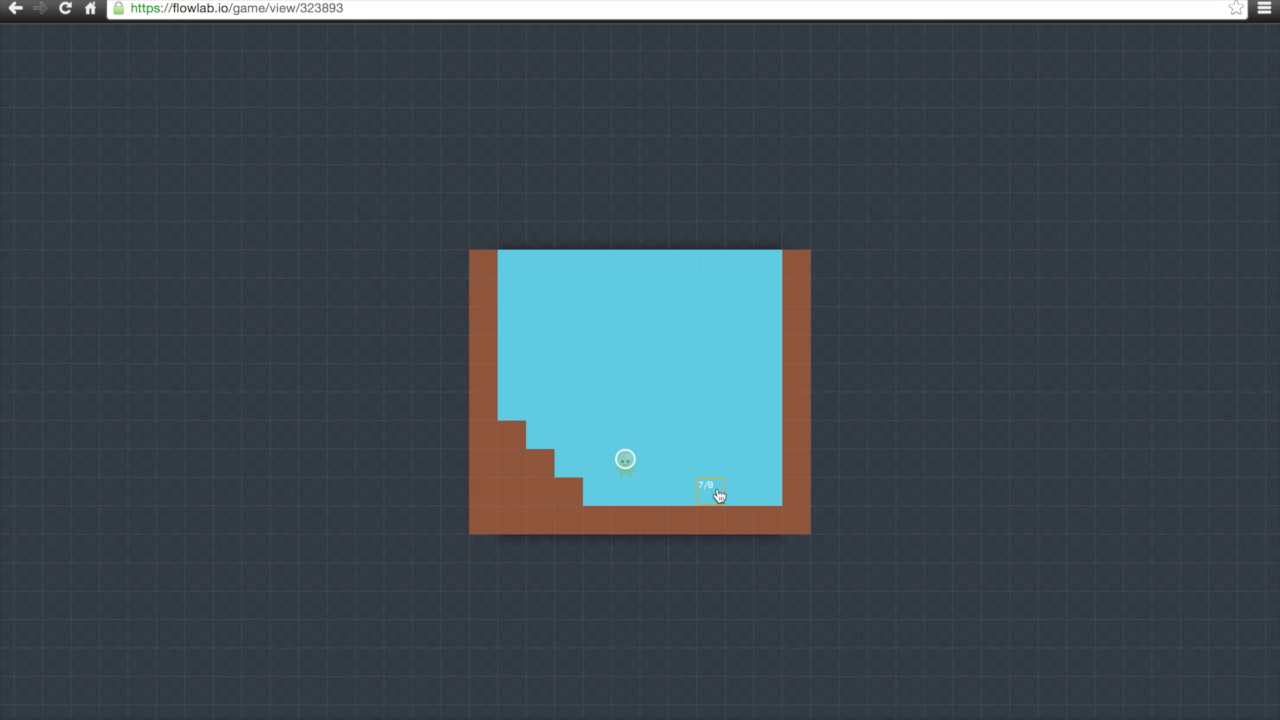
# Create a new object on the floor at cell 7/8 and give it the tutorial set's gold coin sprite
pyautogui.click(682, 489)
pyautogui.click(651, 247)
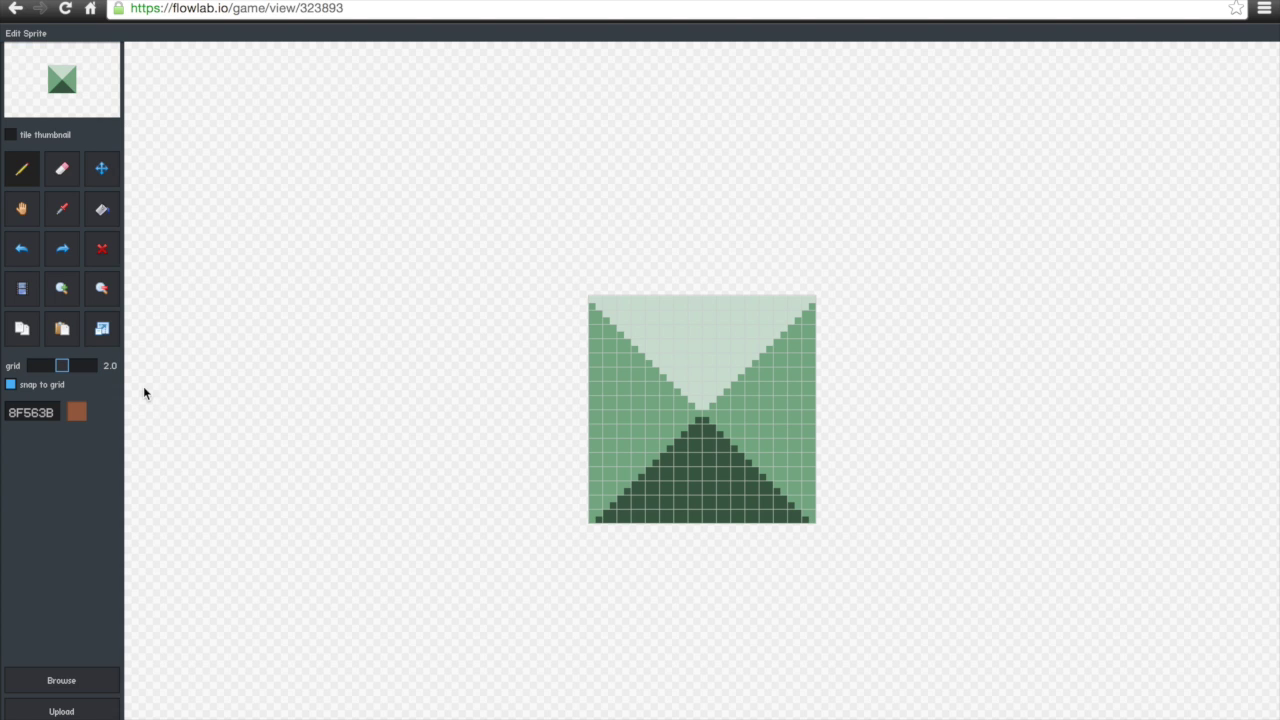
pyautogui.click(81, 670)
pyautogui.click(168, 60)
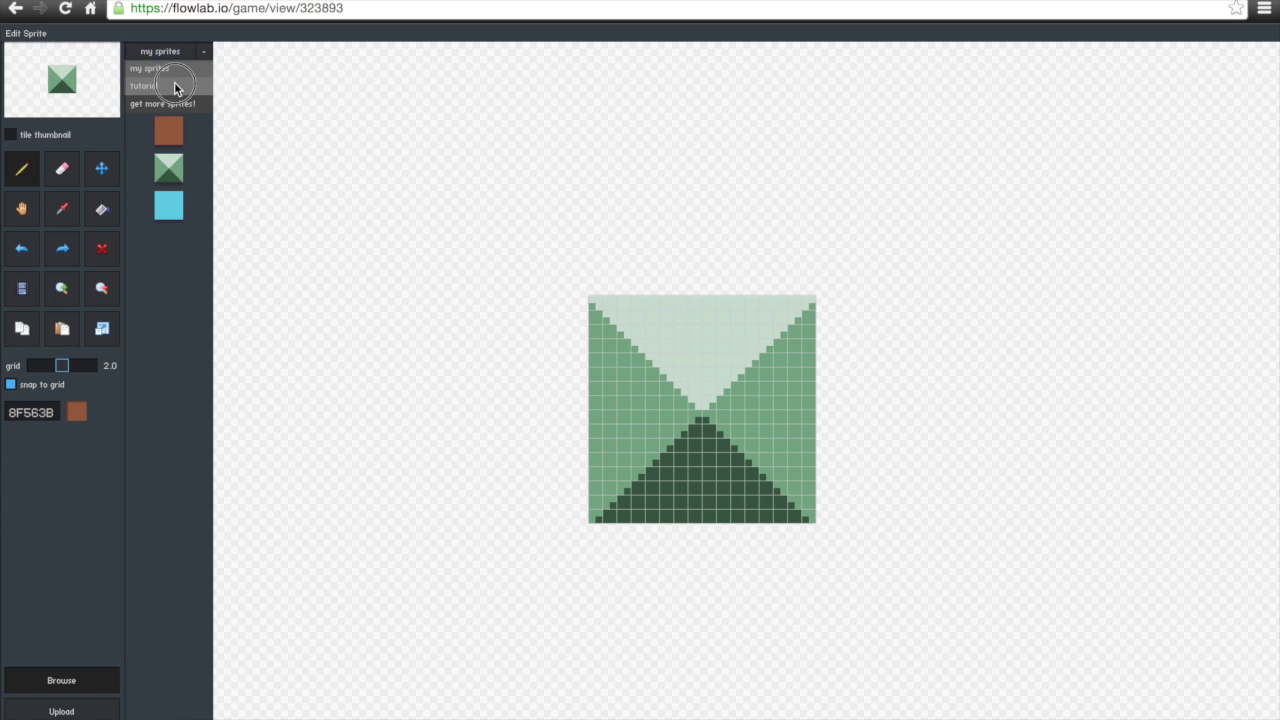
pyautogui.click(150, 86)
pyautogui.click(166, 280)
pyautogui.scroll(-1, 168, 280)
pyautogui.scroll(-5, 168, 500)
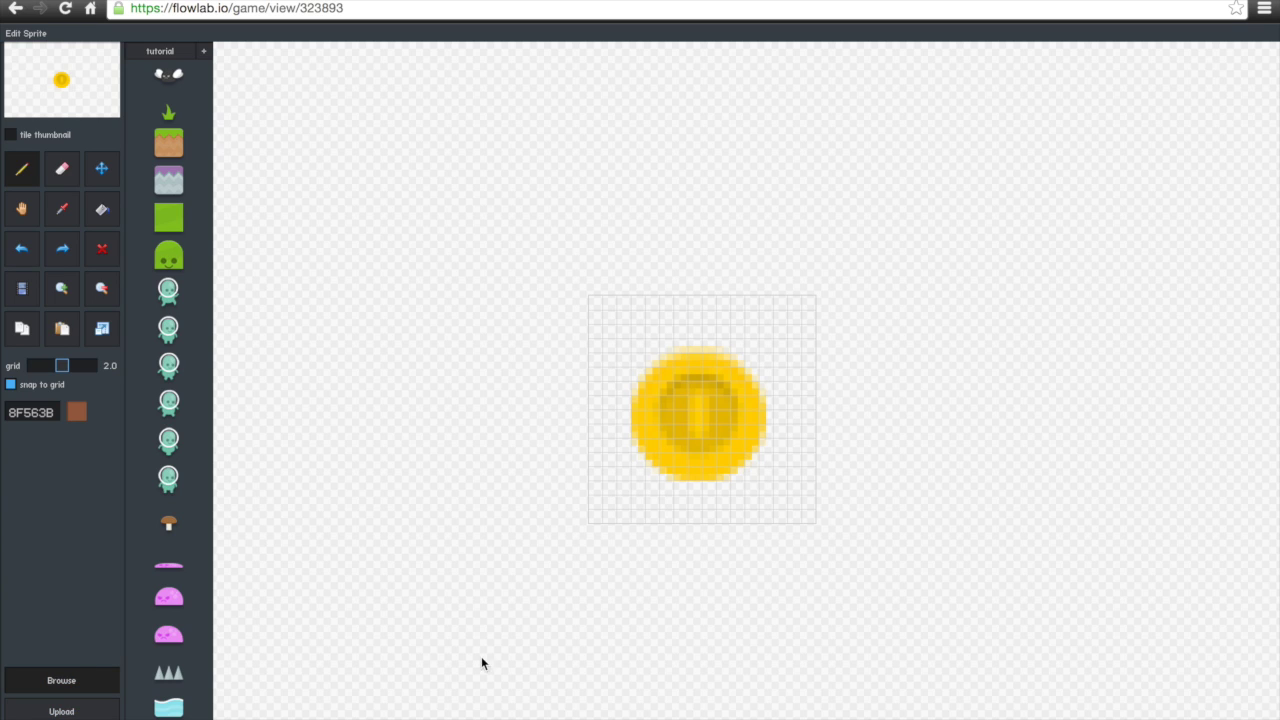
# Draw a black stick figure with raised arms and spread legs on the coin sprite
pyautogui.click(723, 374)
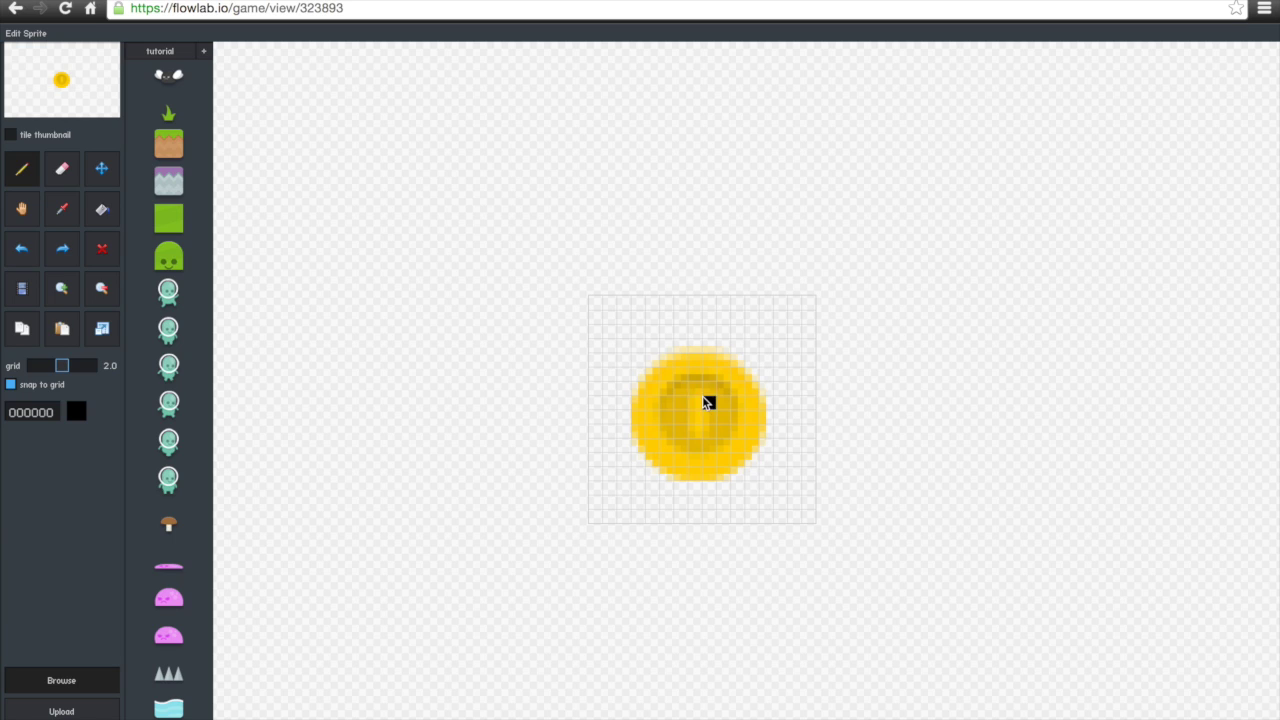
pyautogui.click(705, 403)
pyautogui.click(695, 418)
pyautogui.click(709, 418)
pyautogui.click(695, 432)
pyautogui.click(709, 432)
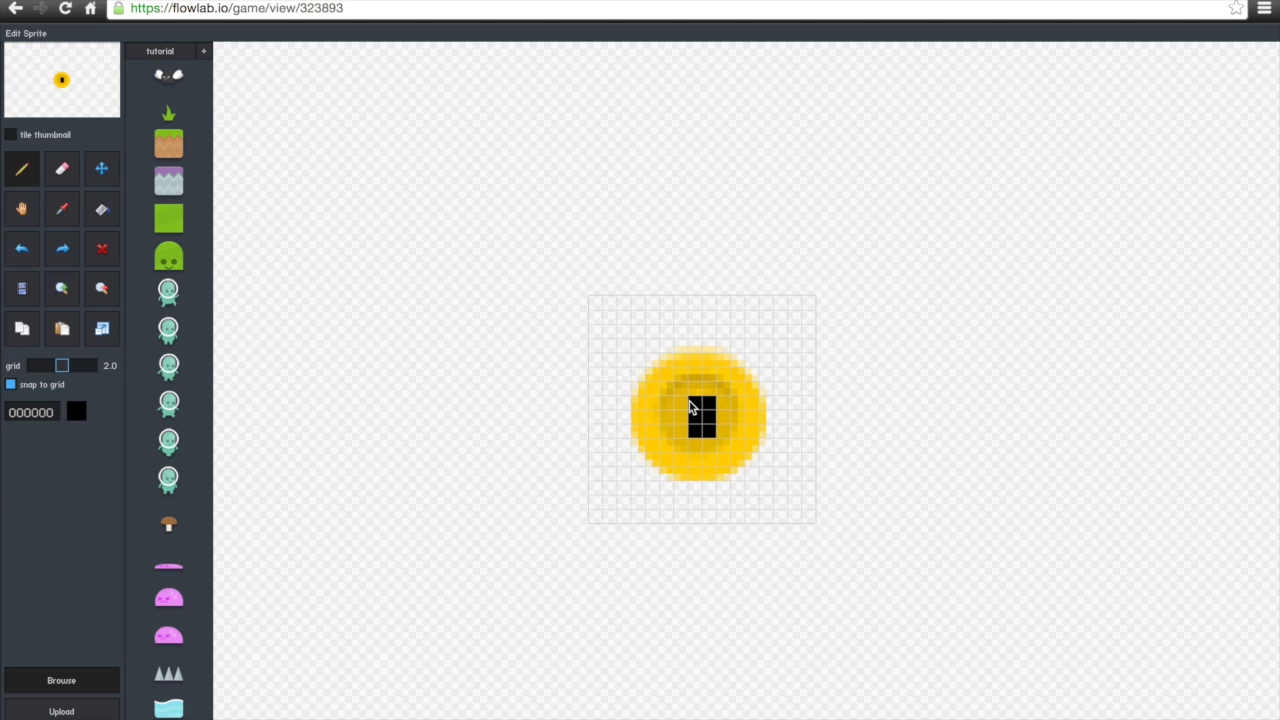
pyautogui.moveTo(678, 386)
pyautogui.mouseDown()
pyautogui.moveTo(654, 371)
pyautogui.moveTo(707, 391)
pyautogui.mouseUp()
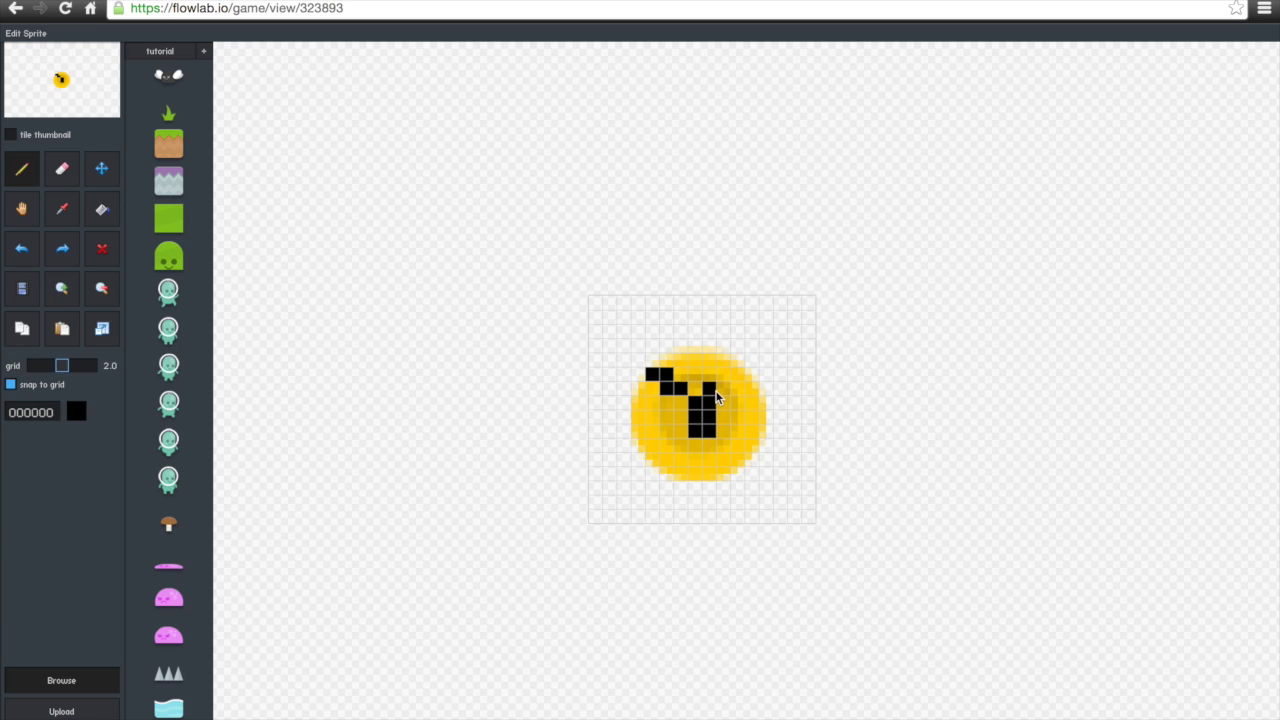
pyautogui.click(721, 390)
pyautogui.moveTo(722, 395); pyautogui.dragTo(737, 374)
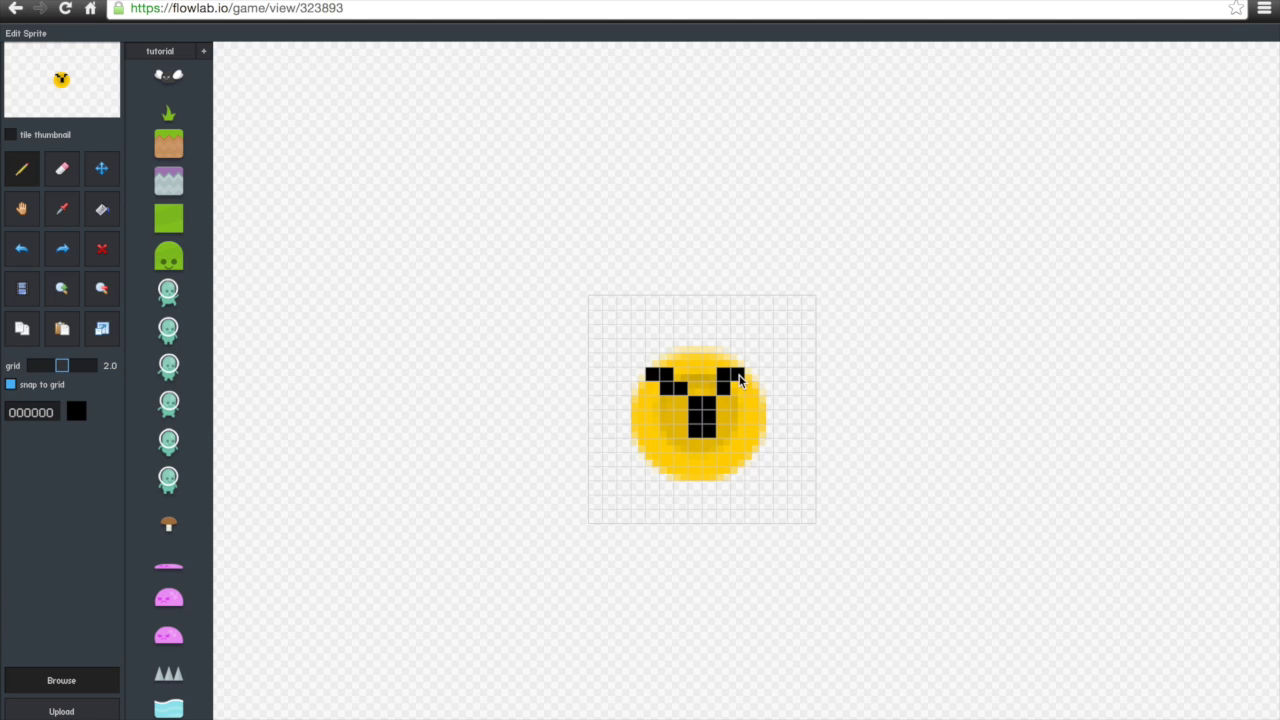
pyautogui.click(690, 443)
pyautogui.moveTo(690, 443)
pyautogui.mouseDown()
pyautogui.moveTo(674, 465)
pyautogui.moveTo(697, 442)
pyautogui.moveTo(736, 462)
pyautogui.mouseUp()
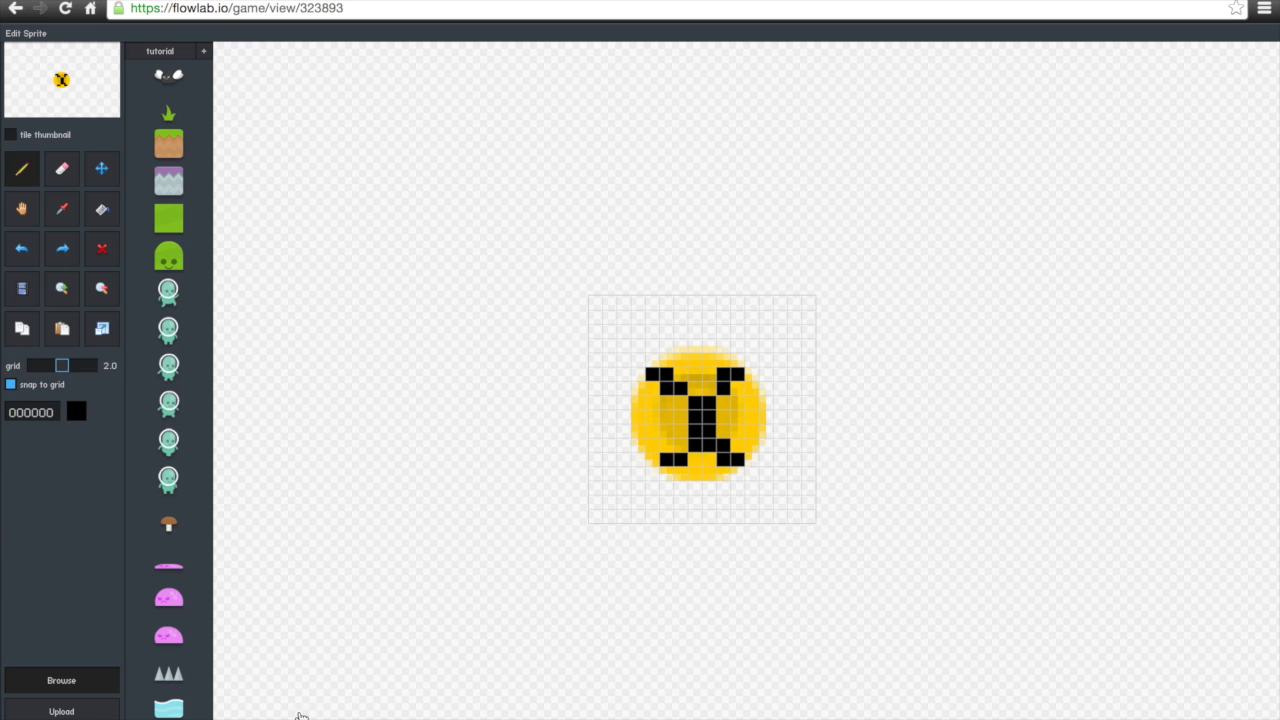
# Paint over the figure's arms and upper leg pixels in yellow FBF236 and close the sprite editor
pyautogui.click(723, 431)
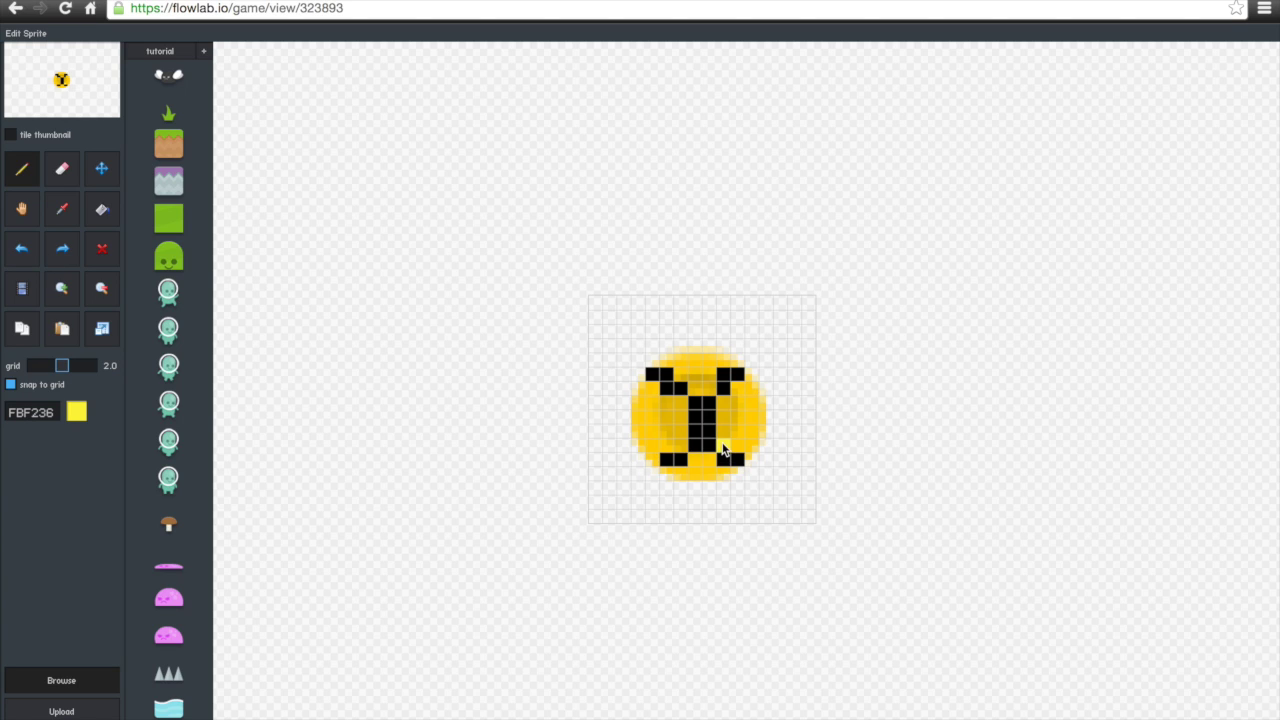
pyautogui.click(680, 445)
pyautogui.hotkey('ctrl', 'z')
pyautogui.click(723, 388)
pyautogui.hotkey('ctrl', 'z')
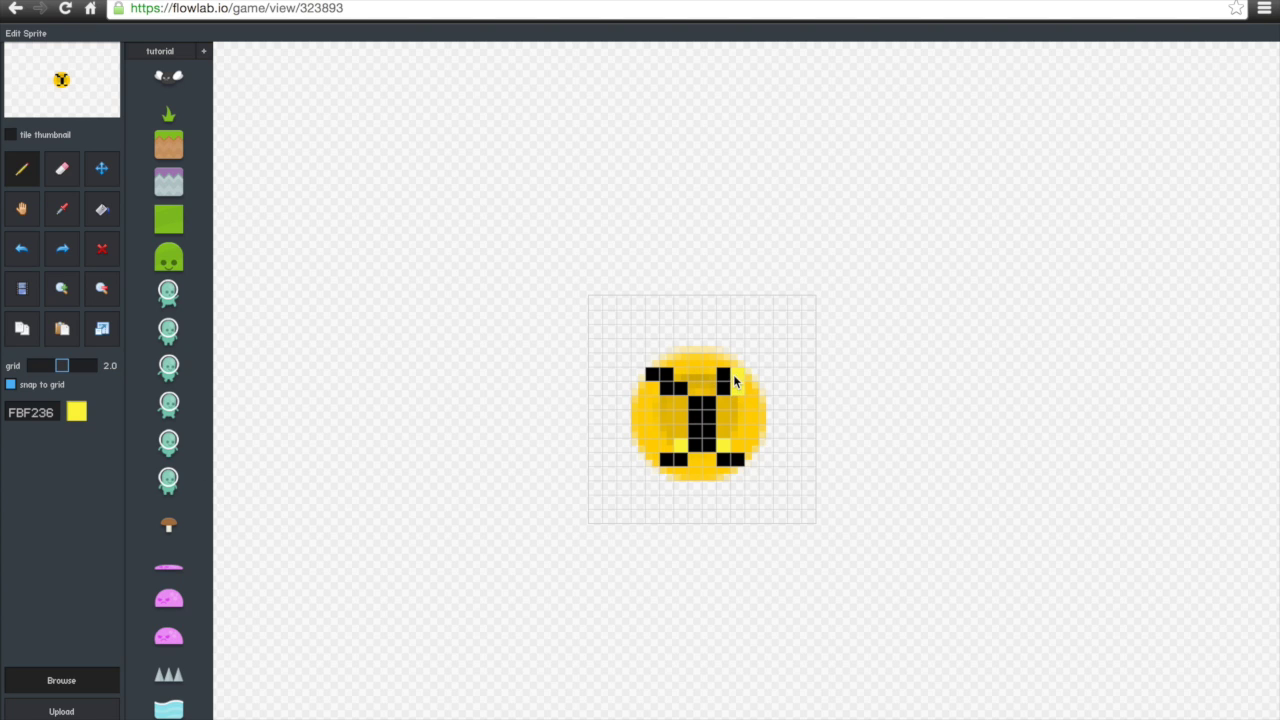
pyautogui.click(722, 386)
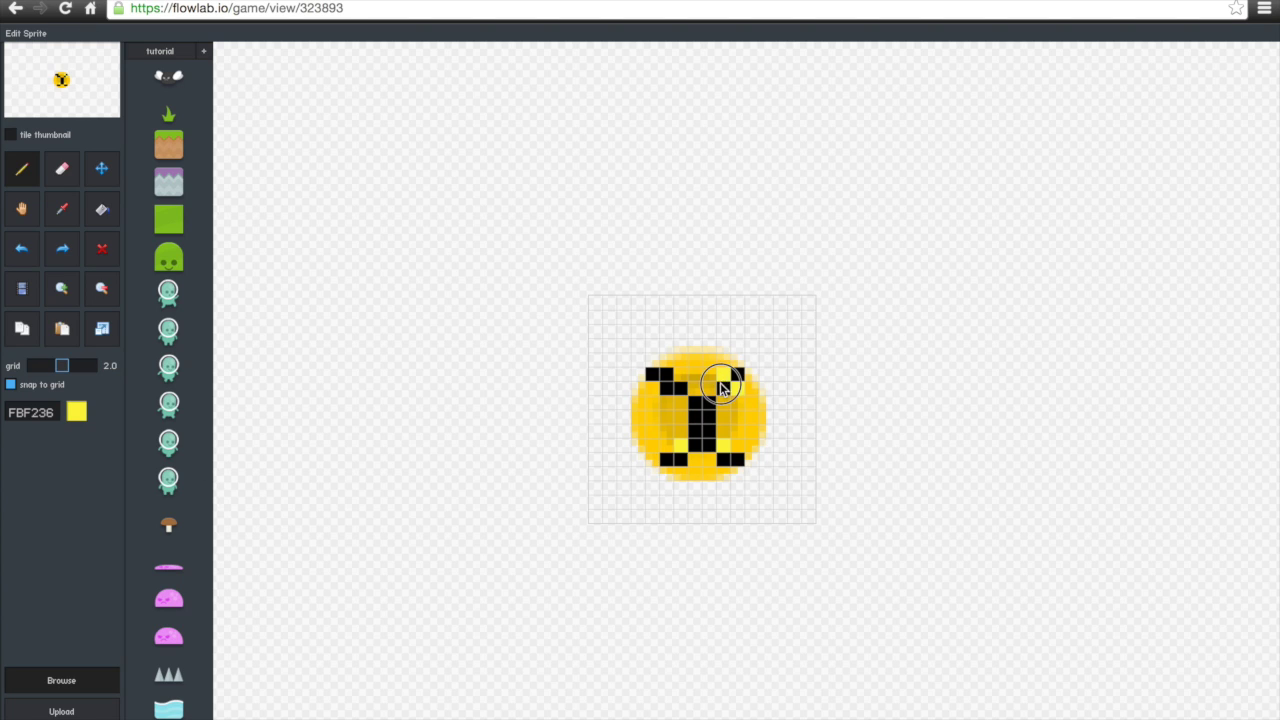
pyautogui.hotkey('ctrl', 'z')
pyautogui.click(660, 395)
pyautogui.click(668, 388)
pyautogui.click(664, 377)
pyautogui.press('Escape')
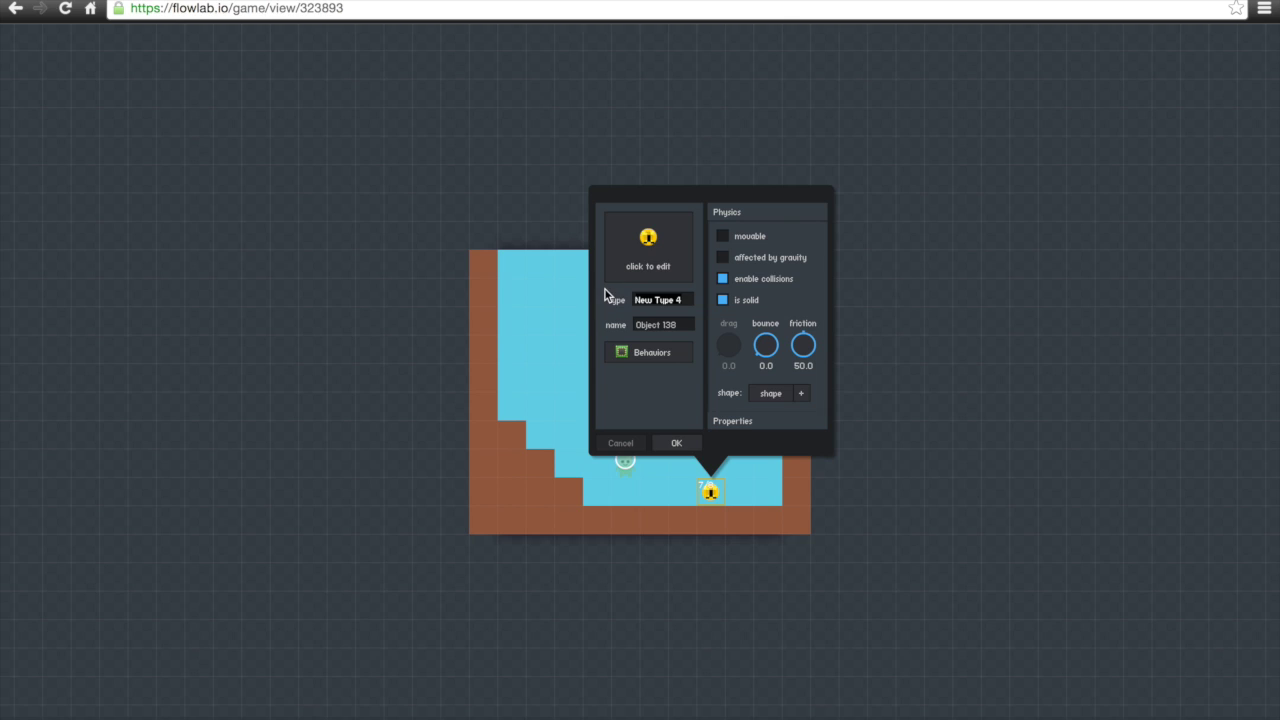
# Set the coin object's type to Pick Up and its name to Coin
pyautogui.write('Pick Up')
pyautogui.click(689, 322)
pyautogui.write('Col')
# Replace the coin object's painted sprite with the tutorial set's original gold coin
pyautogui.click(653, 252)
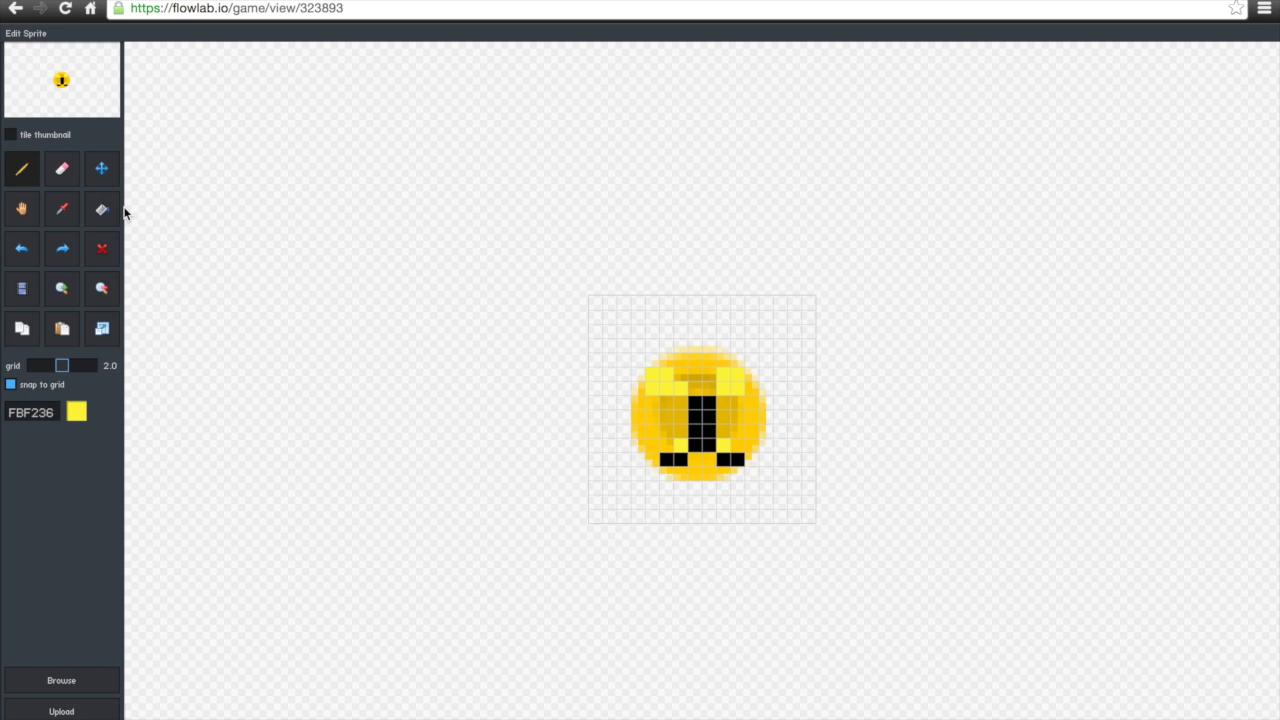
pyautogui.click(88, 688)
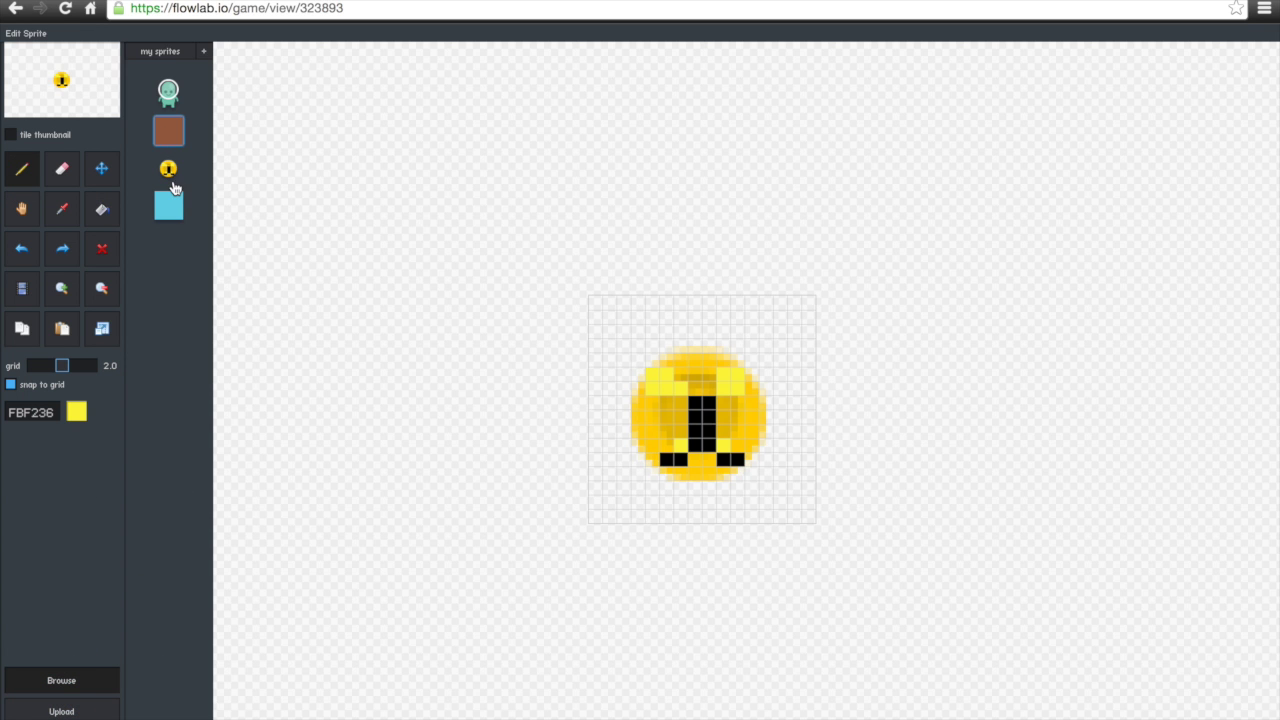
pyautogui.click(171, 50)
pyautogui.click(179, 84)
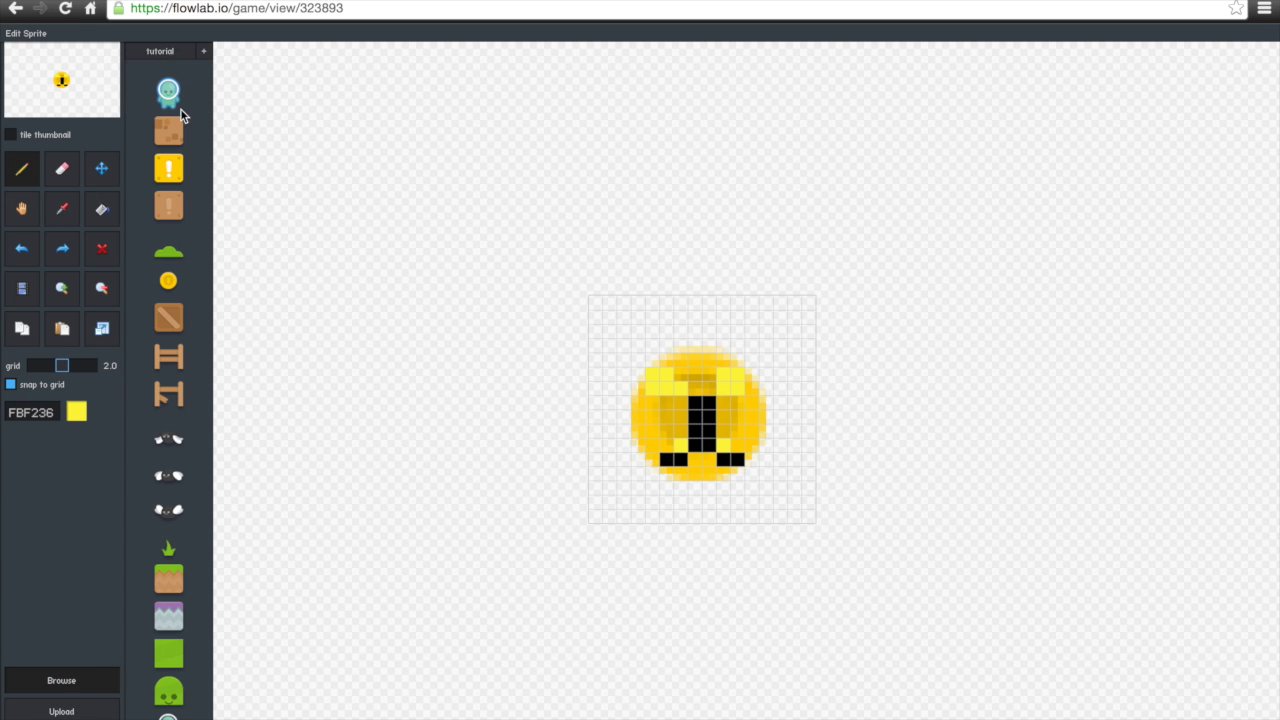
pyautogui.click(168, 280)
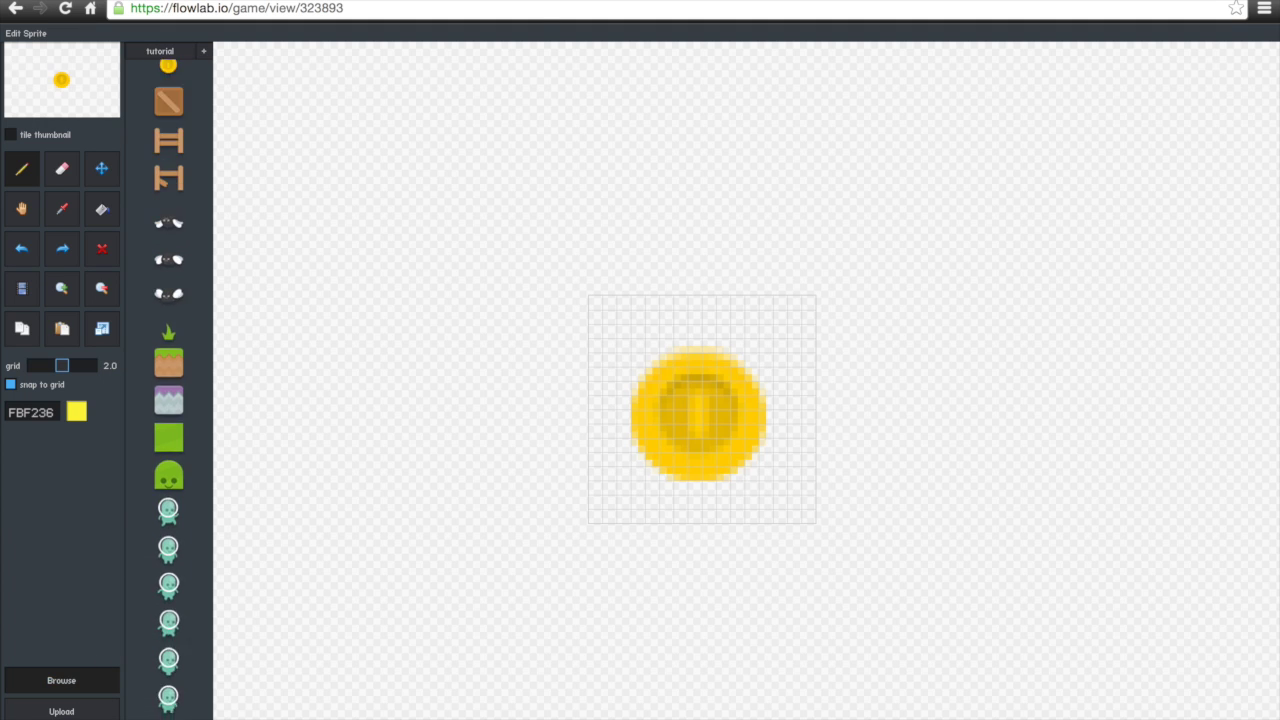
pyautogui.click(70, 716)
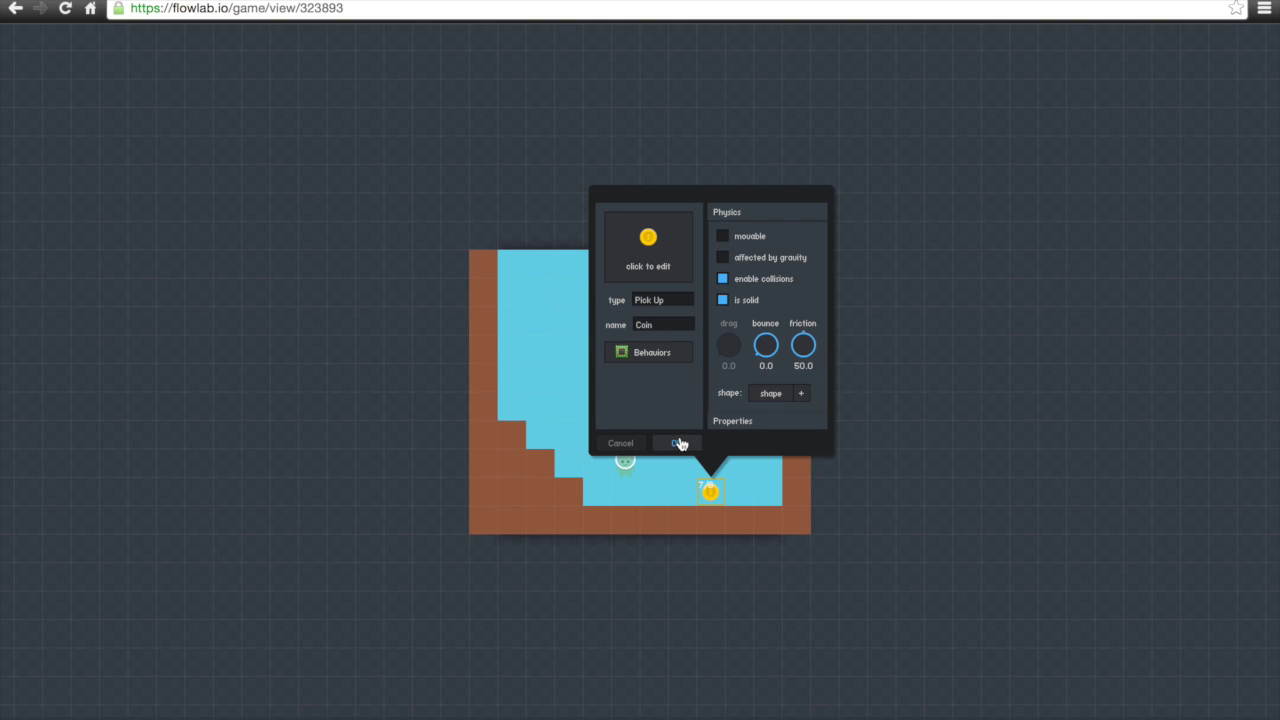
# Add a Collision trigger to the coin's behaviors and restrict it to hits from the character type
pyautogui.click(653, 355)
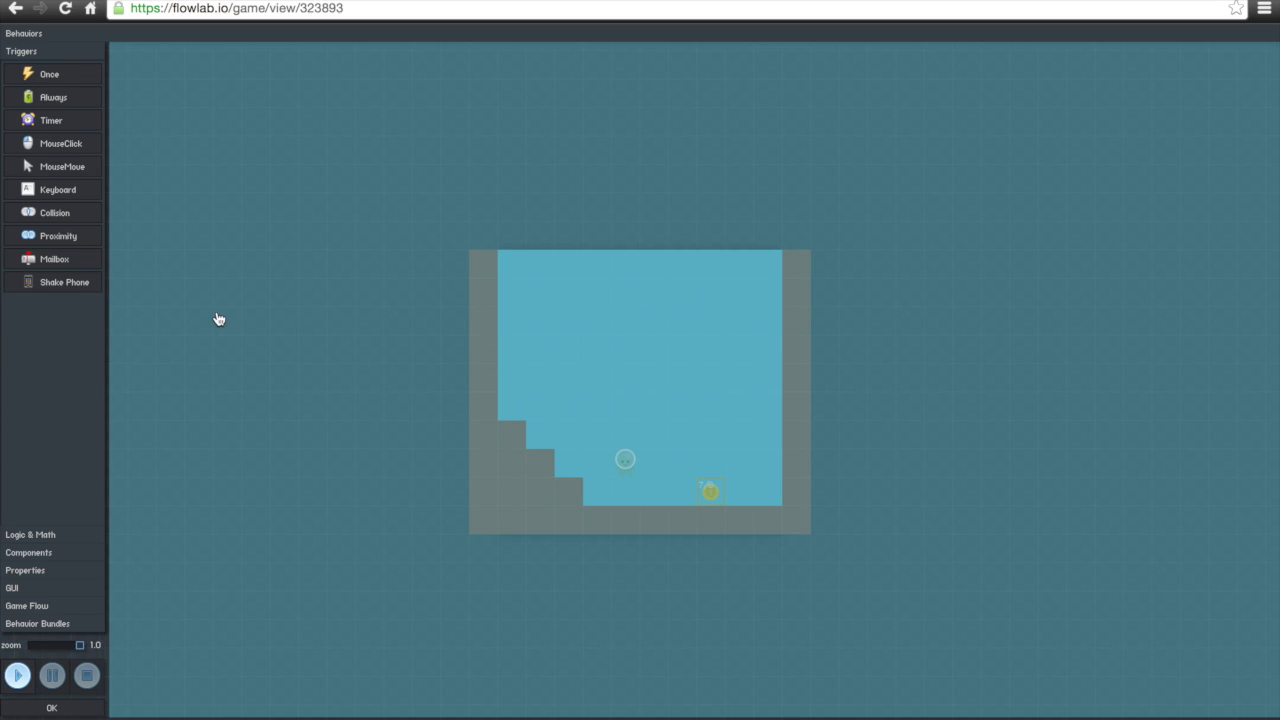
pyautogui.click(85, 219)
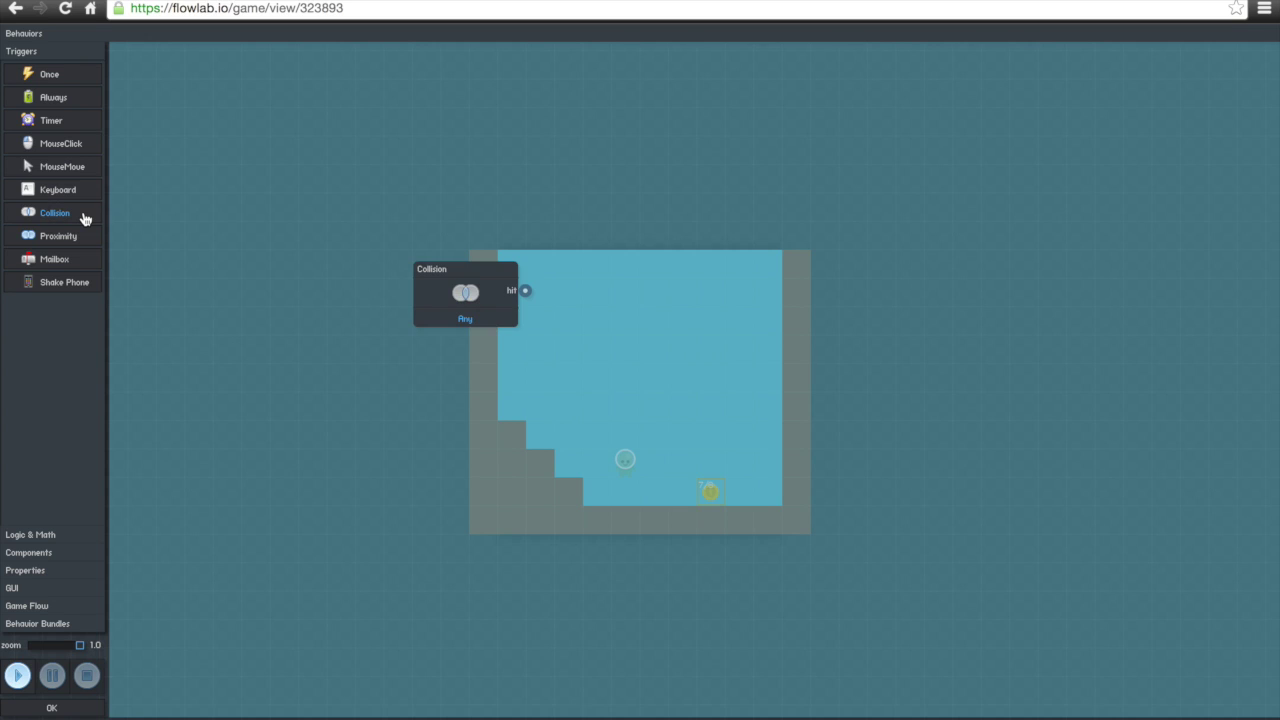
pyautogui.click(440, 291)
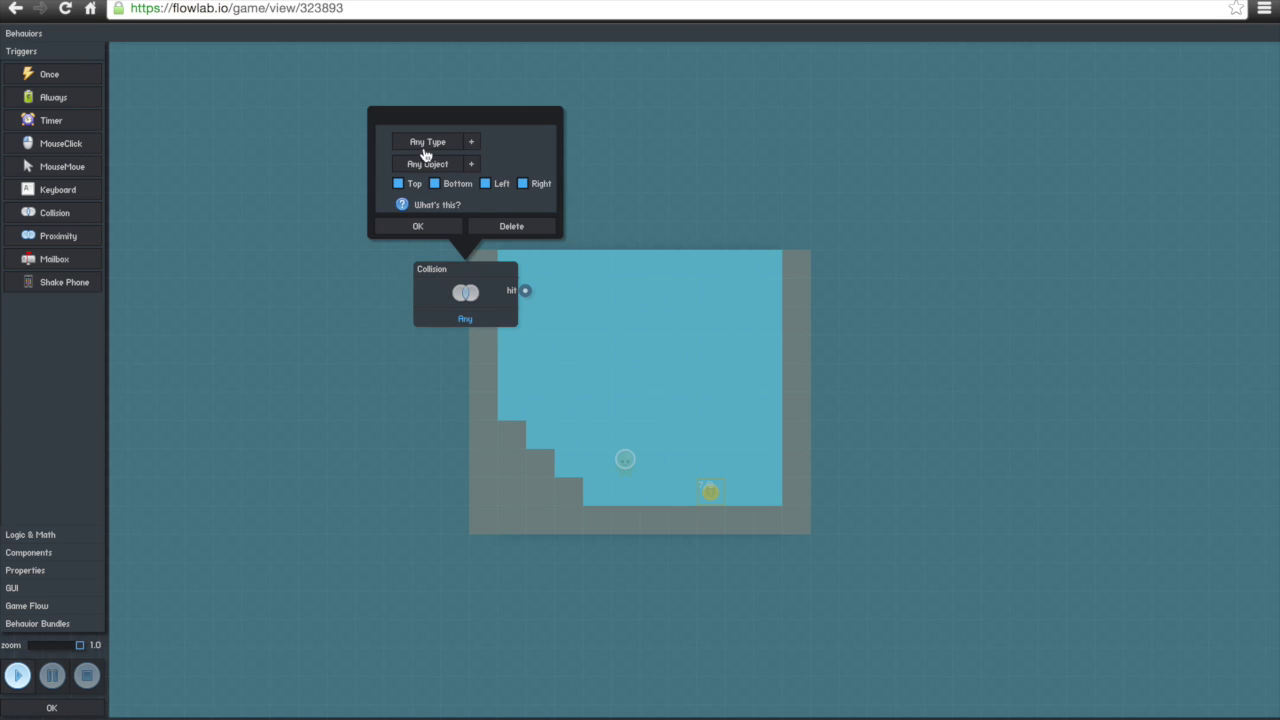
pyautogui.click(427, 144)
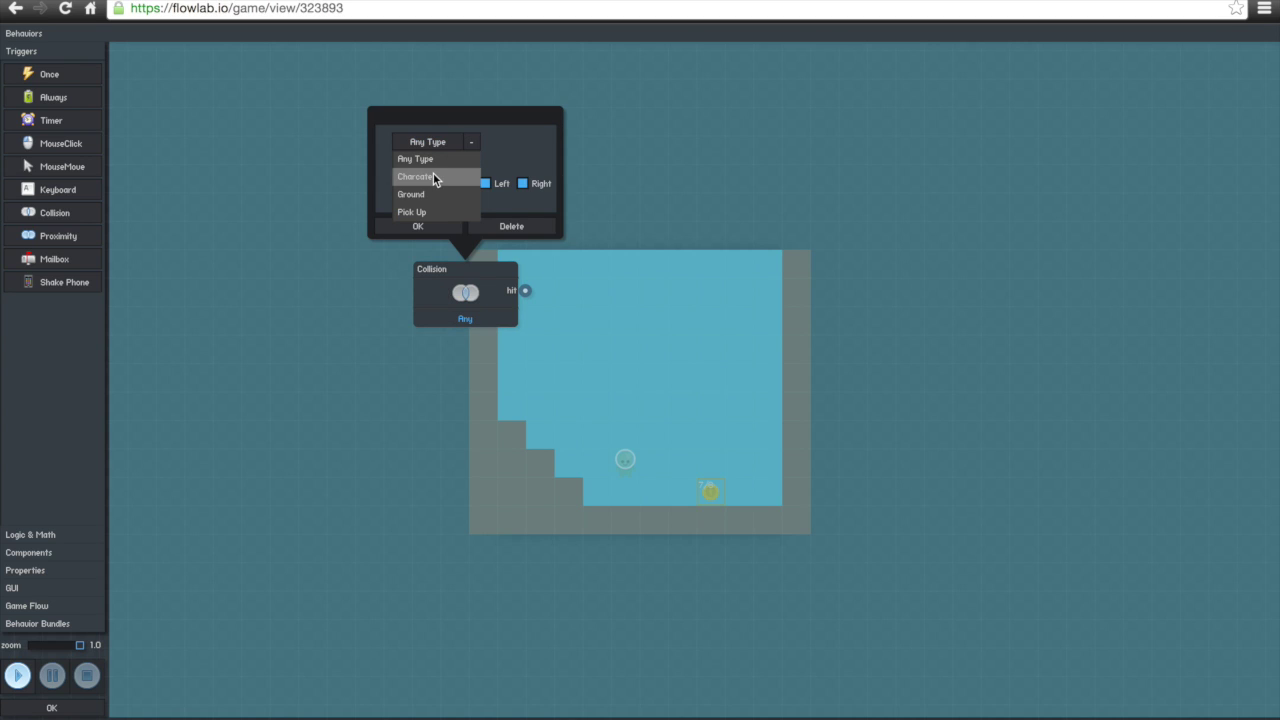
pyautogui.click(433, 177)
pyautogui.click(438, 167)
pyautogui.click(440, 198)
pyautogui.click(443, 227)
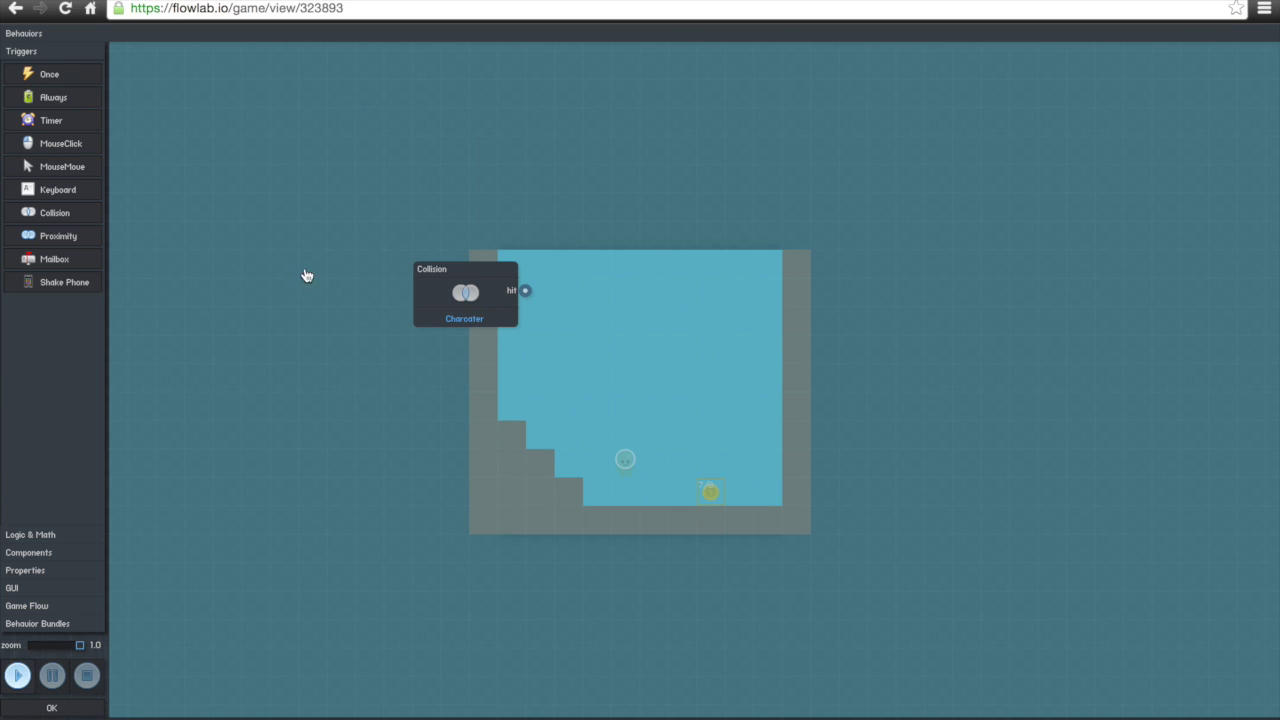
# Add a Destroyer component and connect the Collision trigger's hit output to its destroy input
pyautogui.click(30, 534)
pyautogui.click(56, 552)
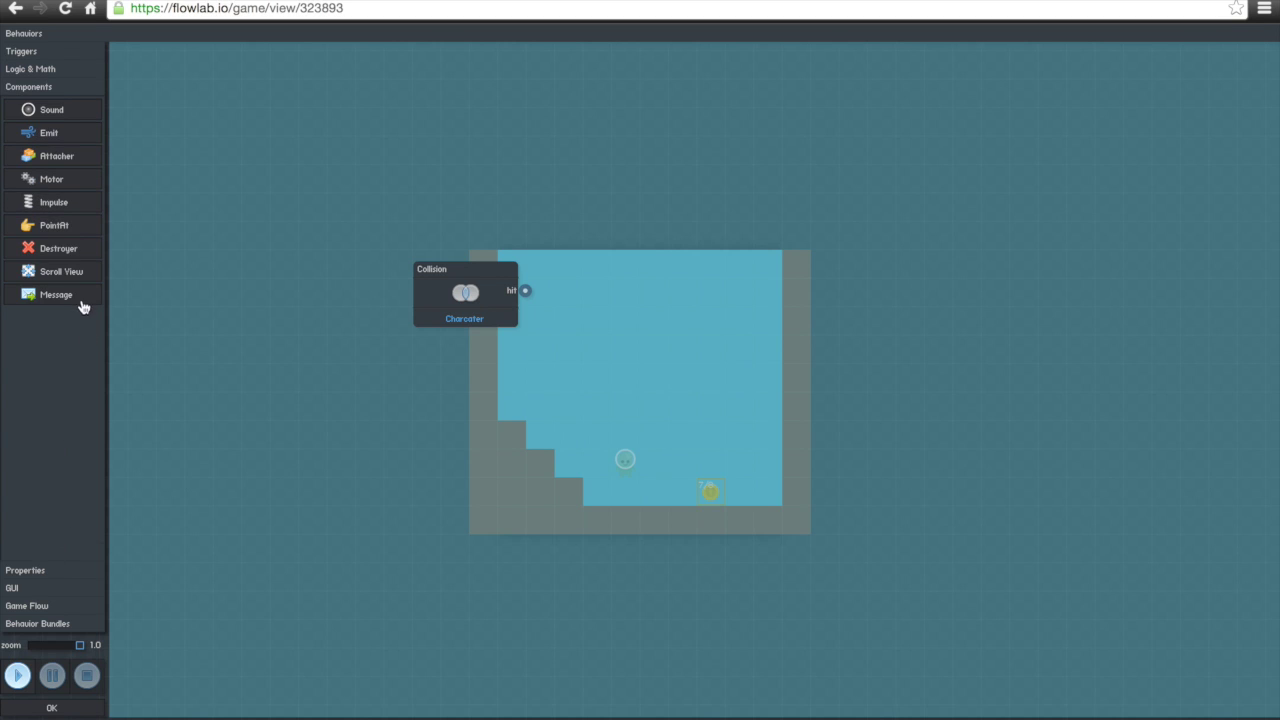
pyautogui.click(78, 248)
pyautogui.moveTo(414, 298); pyautogui.dragTo(757, 273)
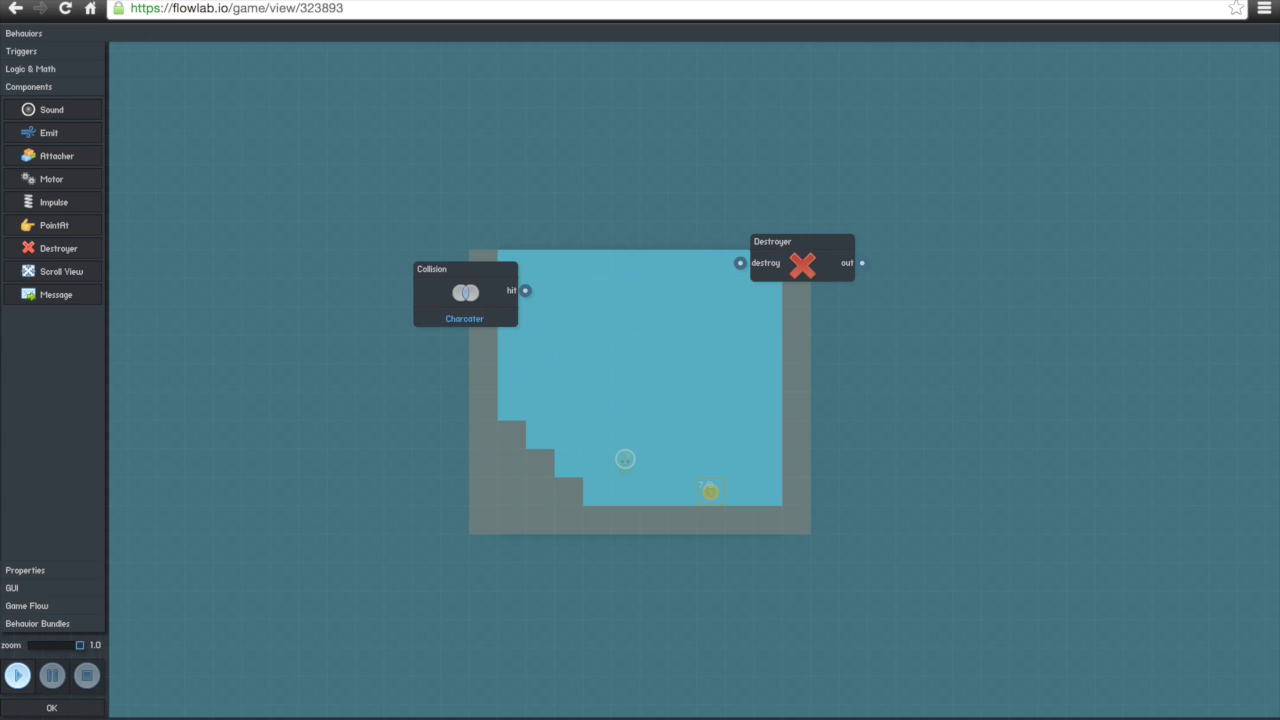
pyautogui.moveTo(740, 263); pyautogui.dragTo(525, 291)
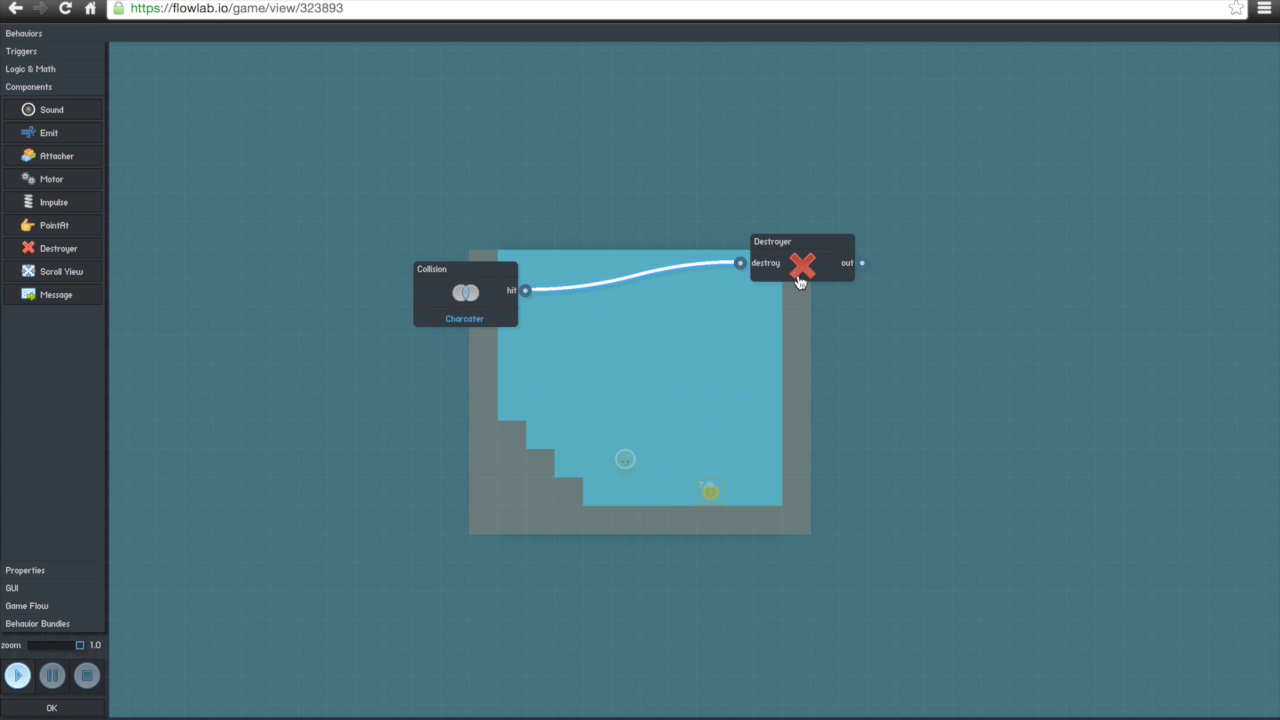
pyautogui.hotkey('ctrl', 'Tab')
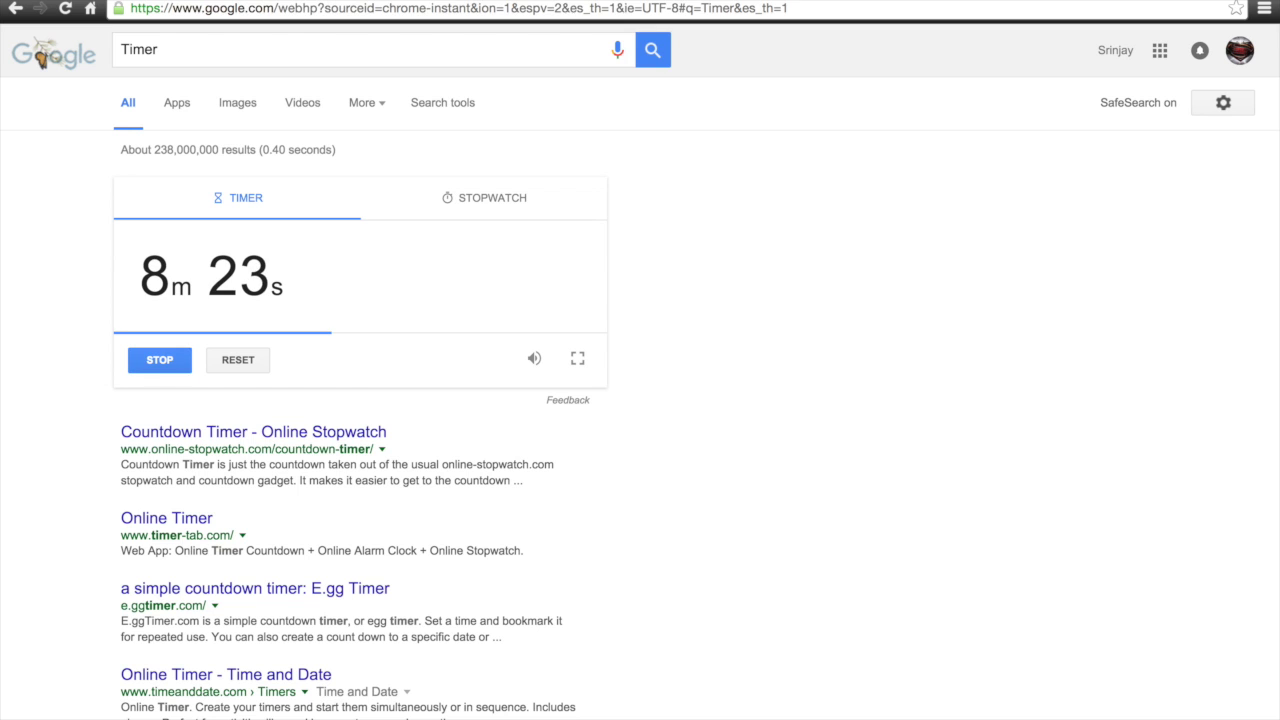
pyautogui.hotkey('ctrl', 'Tab')
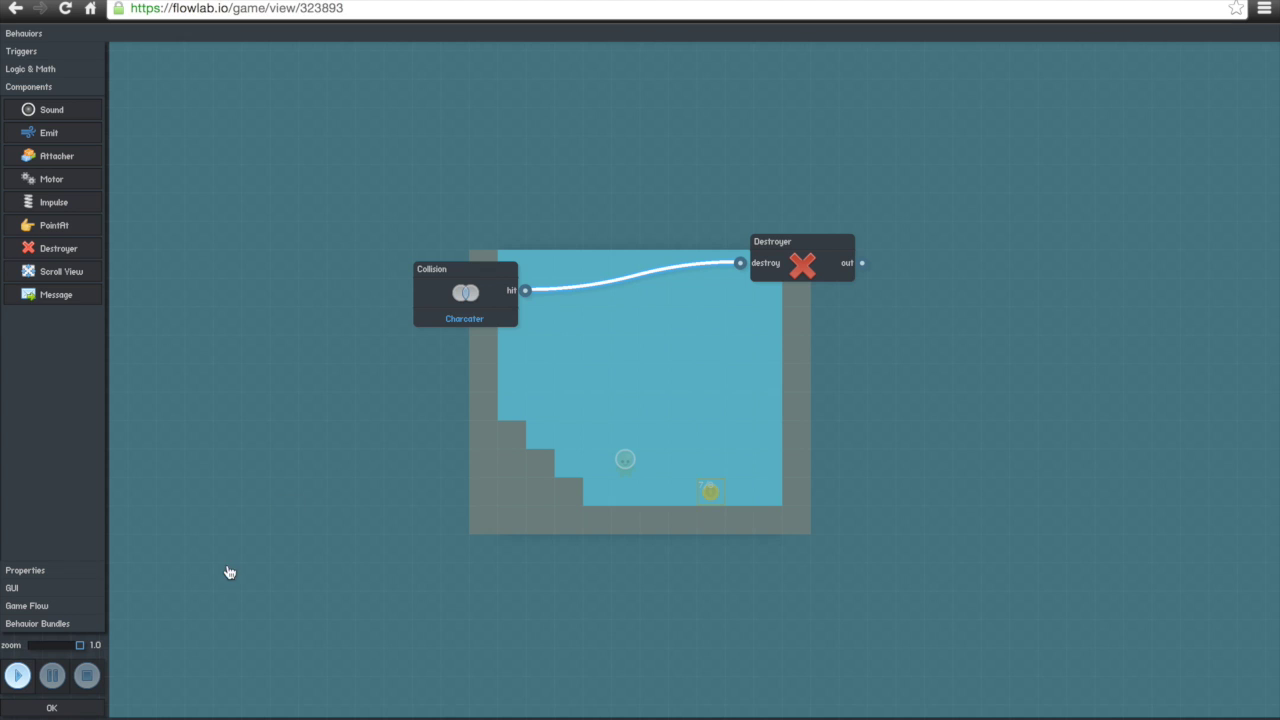
# Test-run the game by moving the character to the right into the coin, and stop the run
pyautogui.click(19, 680)
pyautogui.press('Right')
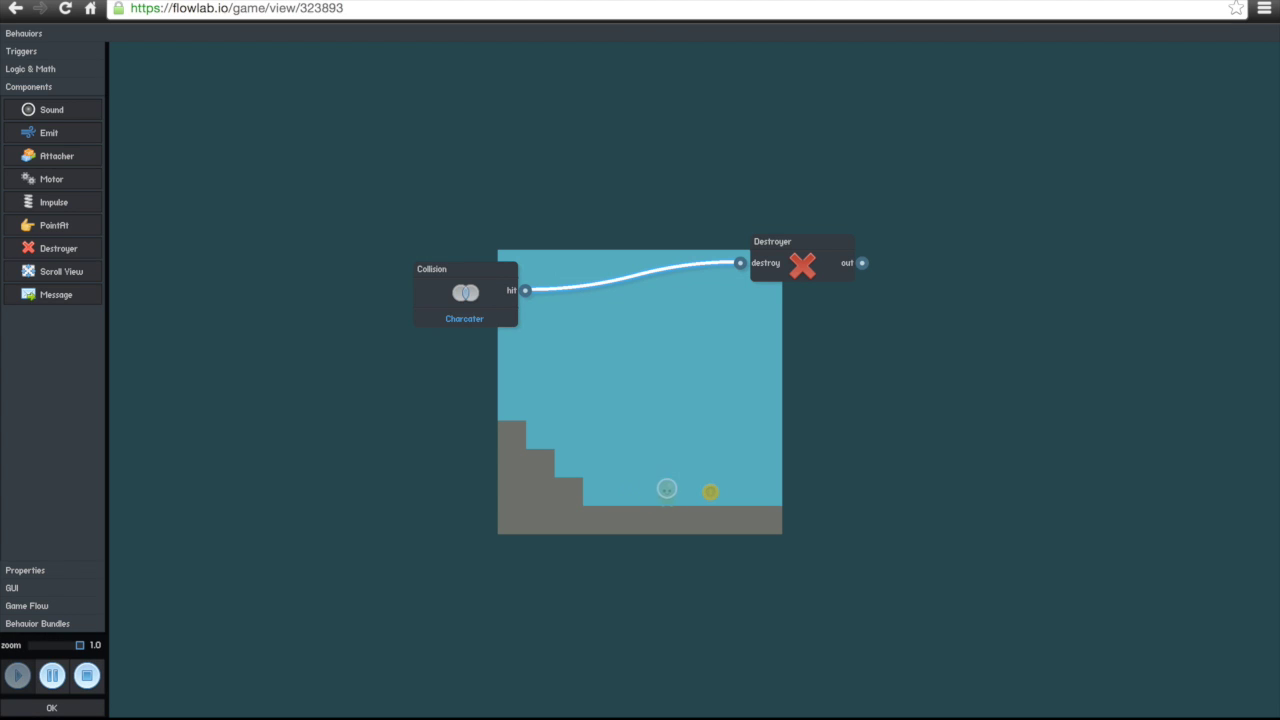
pyautogui.click(85, 680)
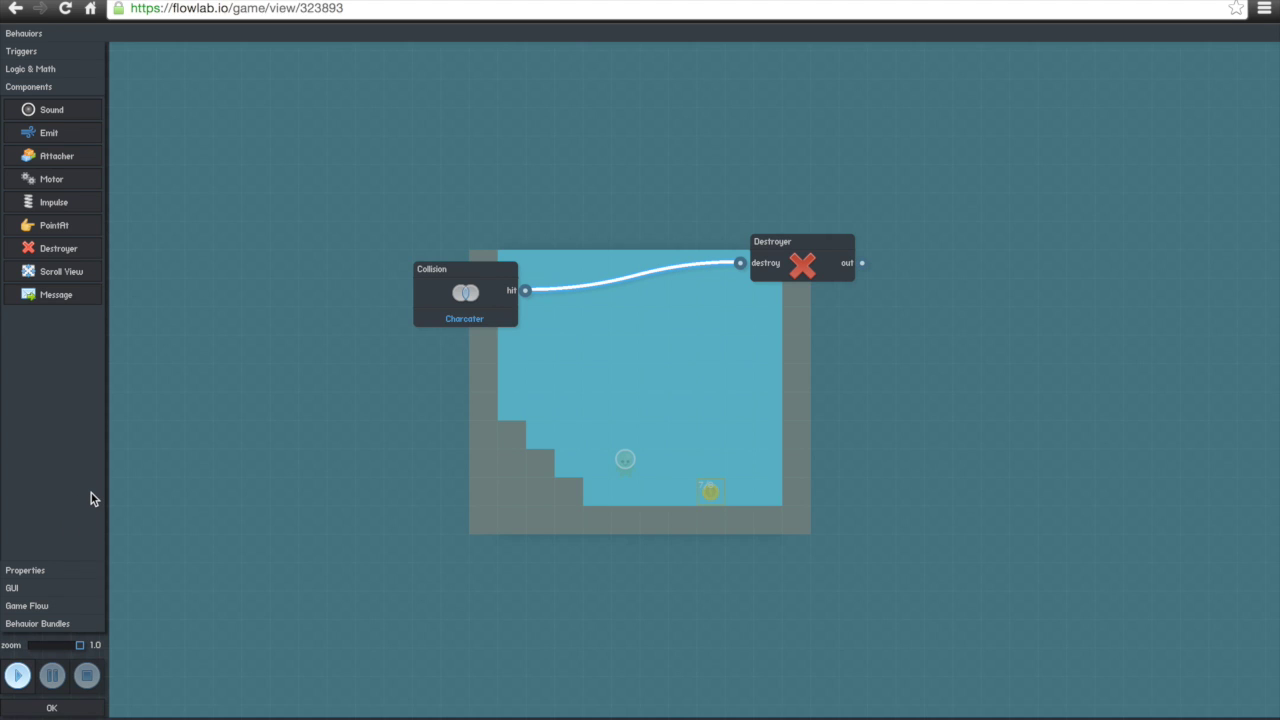
# Add a Sound component above the Destroyer and connect the Collision trigger's hit output to its play input
pyautogui.click(50, 110)
pyautogui.click(457, 266)
pyautogui.moveTo(594, 254); pyautogui.dragTo(693, 166)
pyautogui.moveTo(527, 293); pyautogui.dragTo(634, 160)
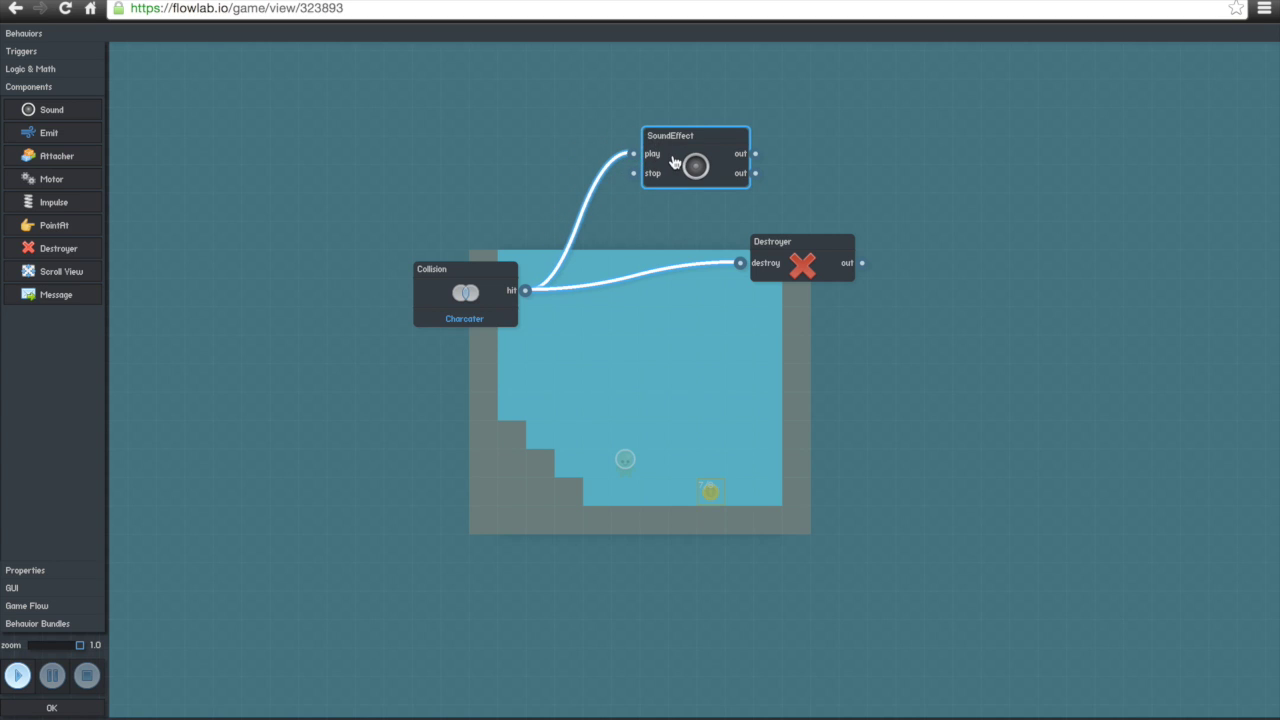
# Assign the Control_Room_003.mp3 sound to the SoundEffect component and mute the system audio
pyautogui.click(676, 163)
pyautogui.click(836, 116)
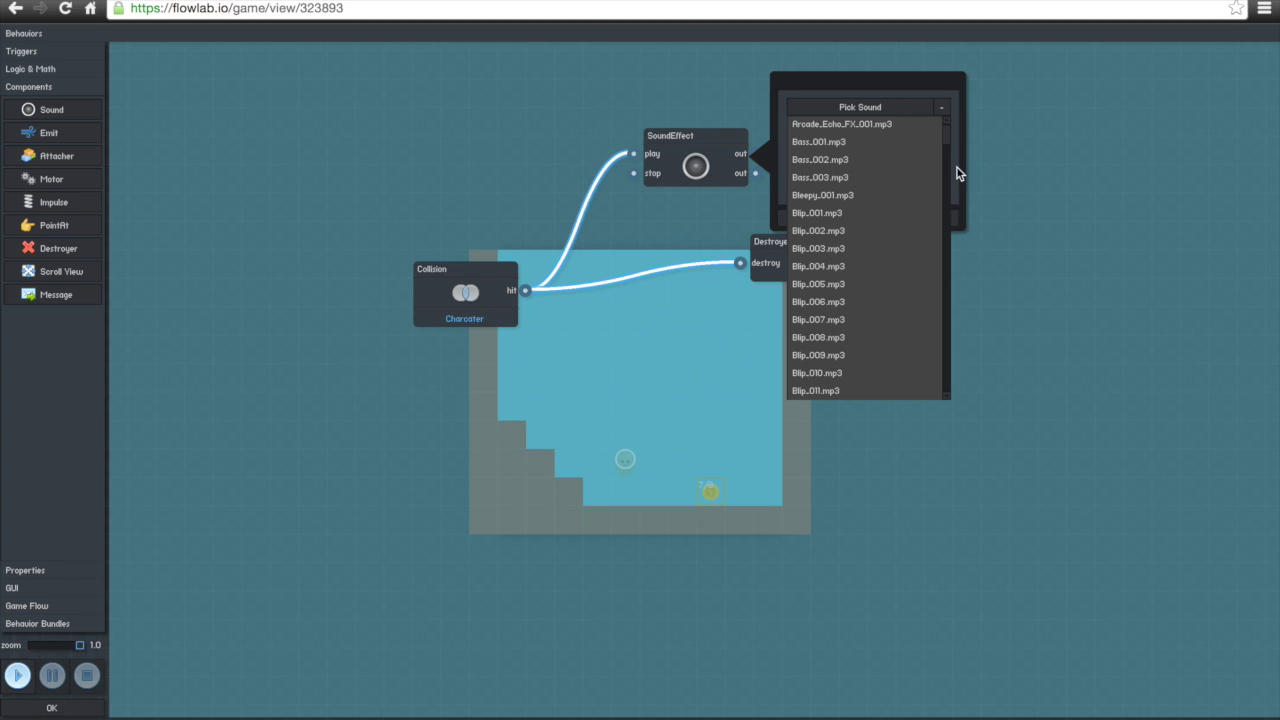
pyautogui.scroll(-1, 948, 148)
pyautogui.scroll(-10, 829, 200)
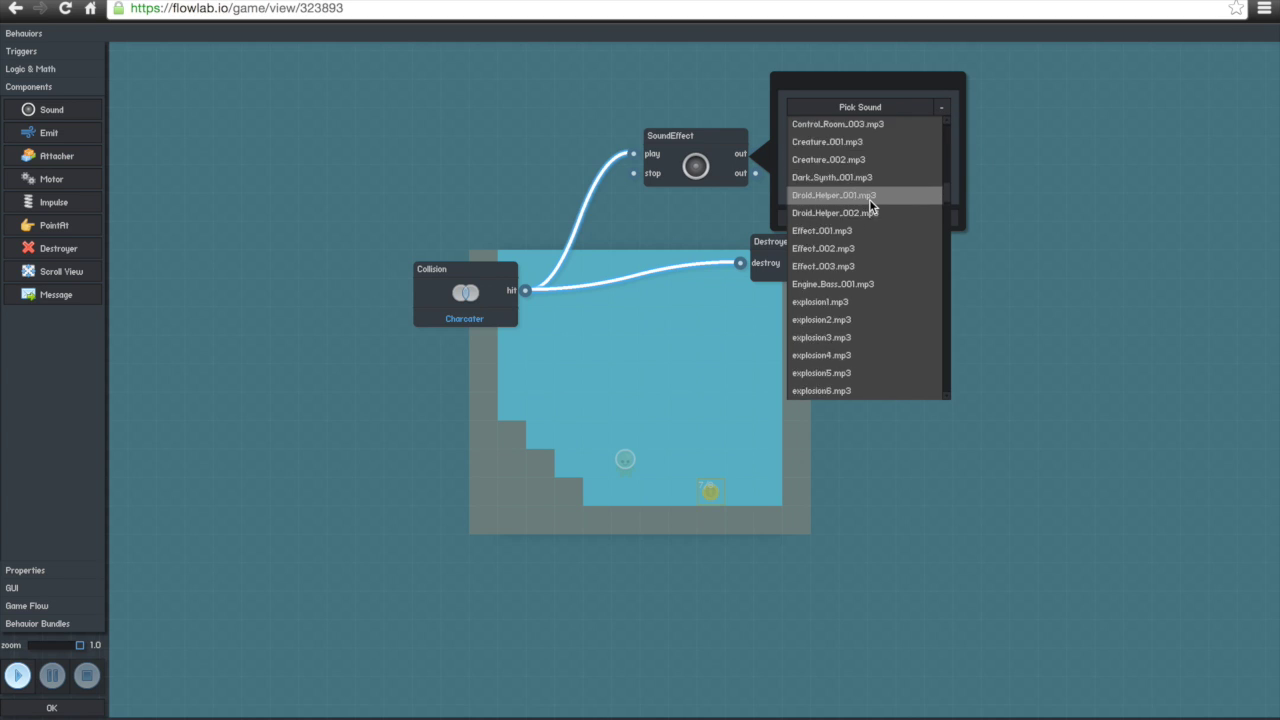
pyautogui.scroll(5, 829, 200)
pyautogui.click(829, 198)
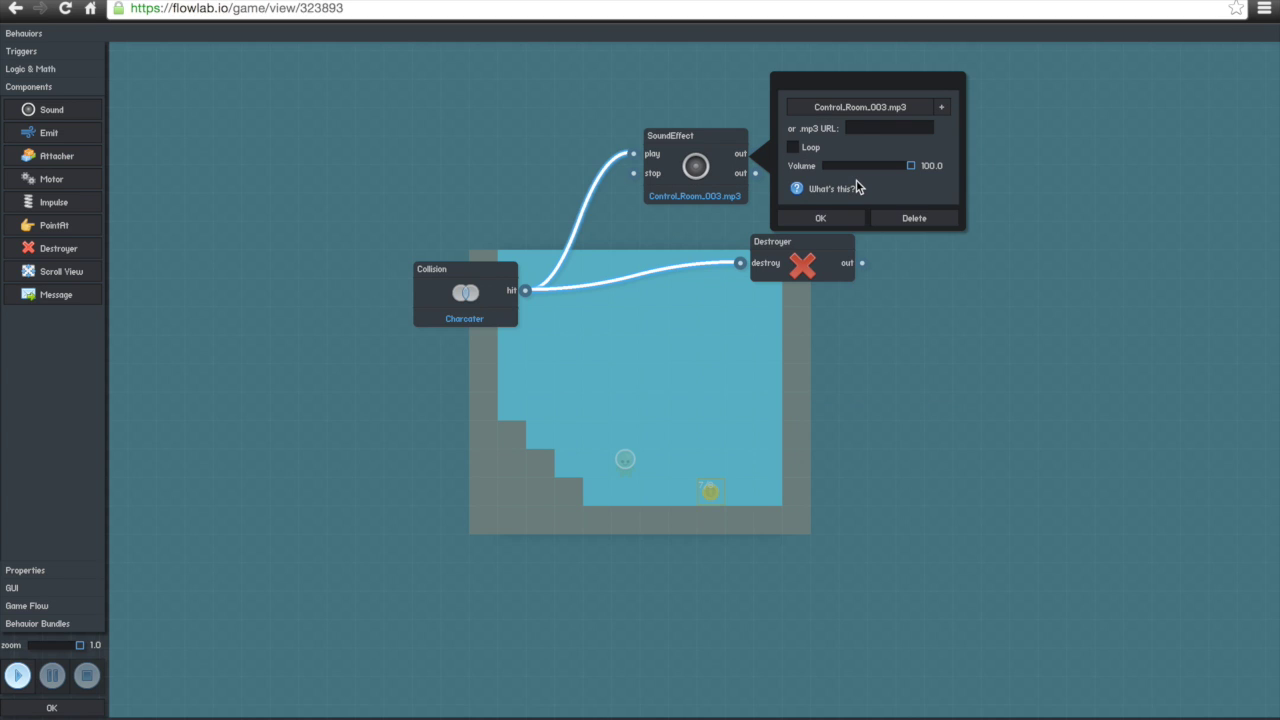
pyautogui.press('XF86AudioRaiseVolume')
pyautogui.press('XF86AudioMute')
# Change the SoundEffect component's sound to Bass_001.mp3 with looping enabled, and unmute the system audio
pyautogui.click(860, 108)
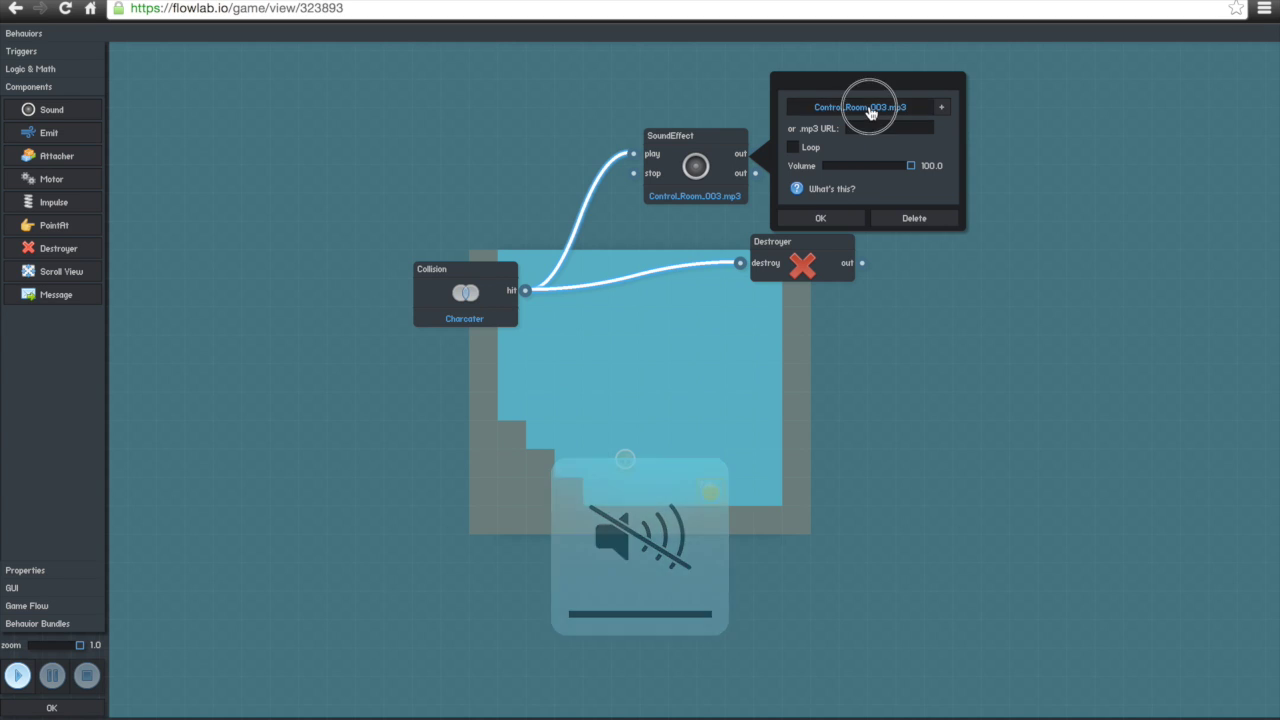
pyautogui.click(820, 142)
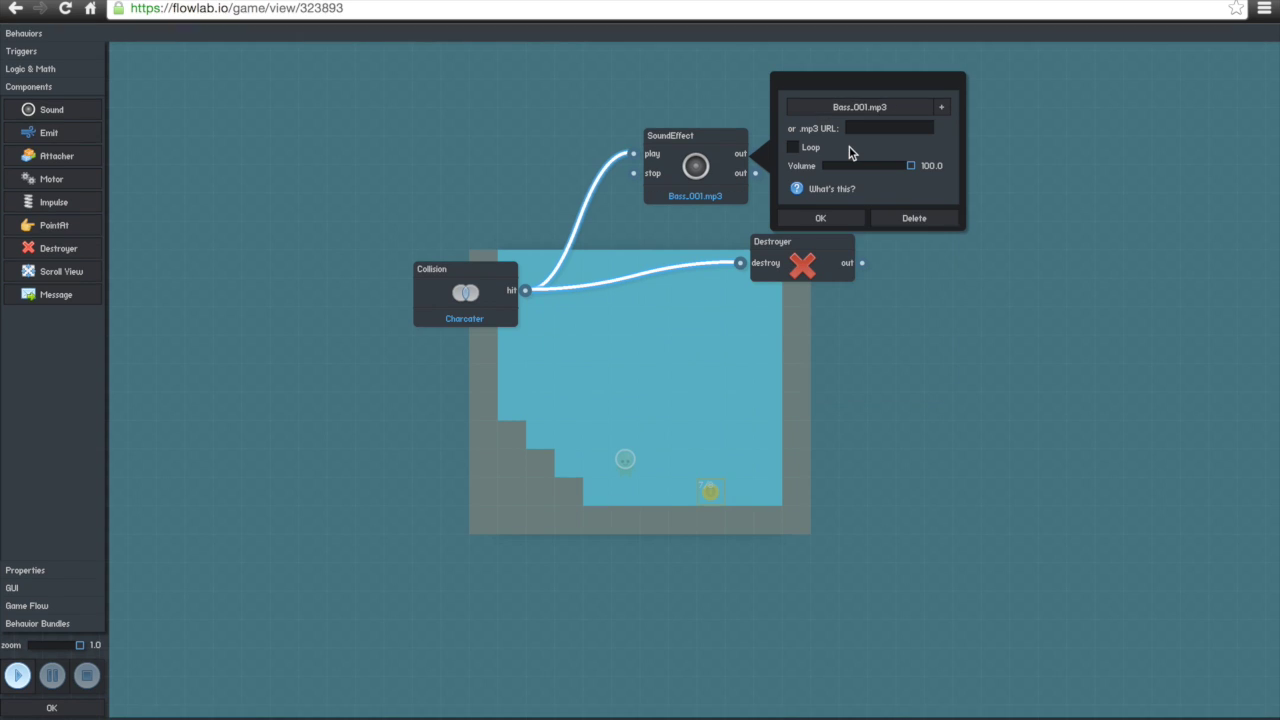
pyautogui.press('XF86AudioMute')
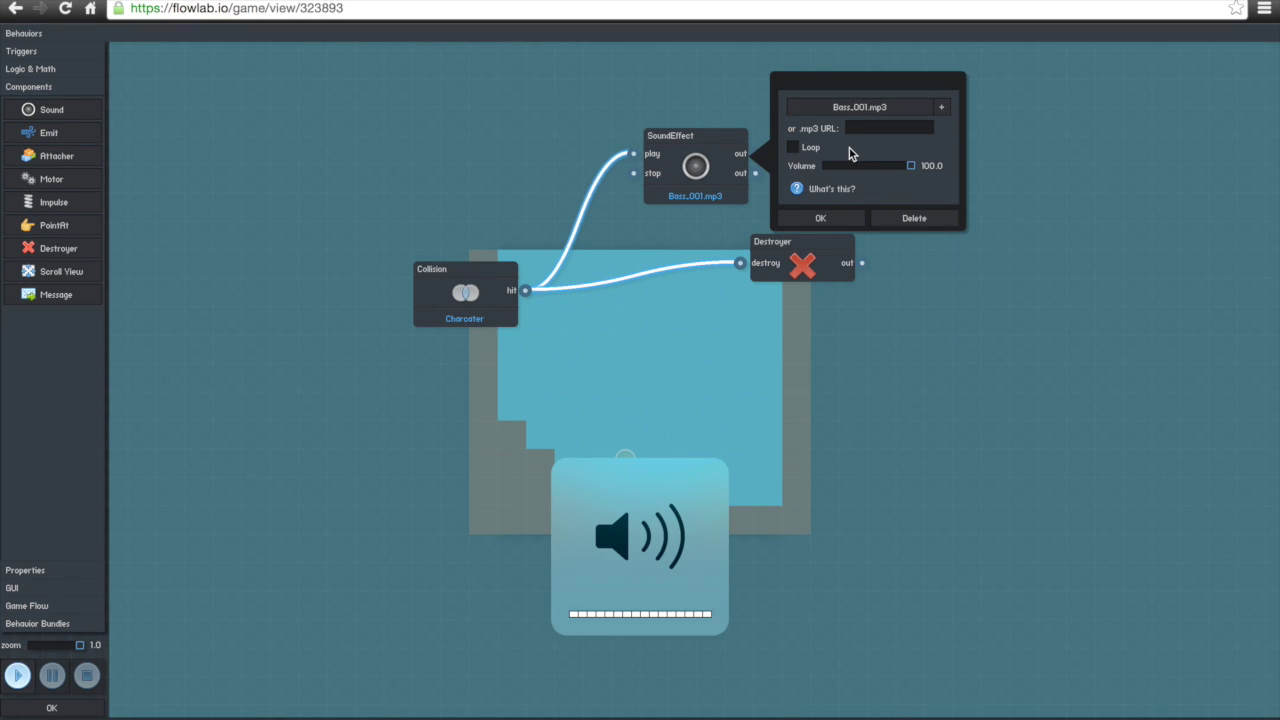
pyautogui.click(807, 150)
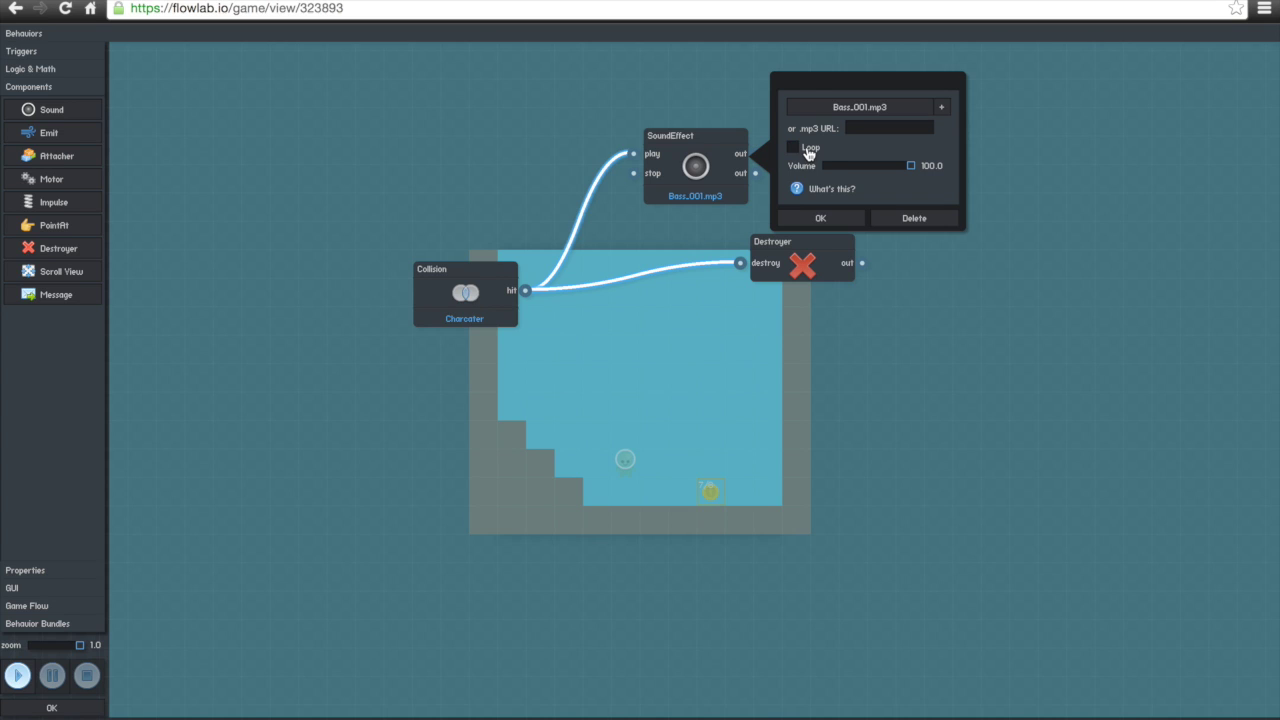
pyautogui.click(822, 219)
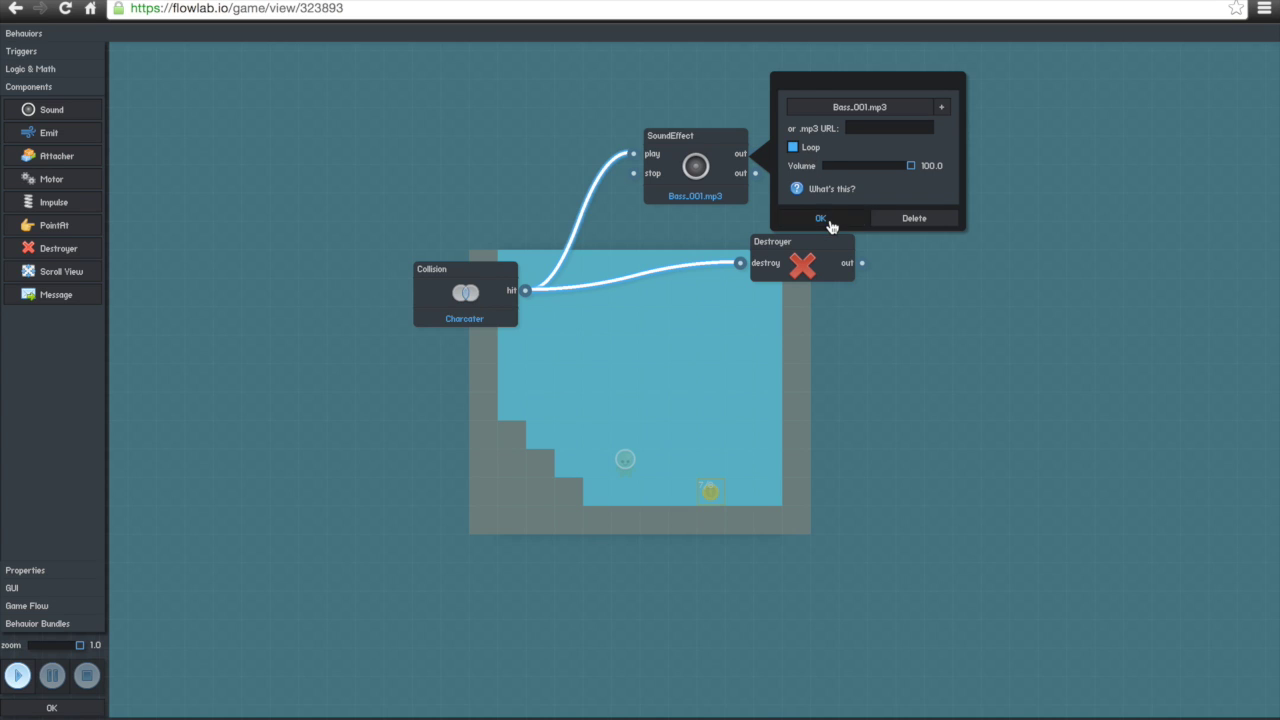
pyautogui.click(678, 172)
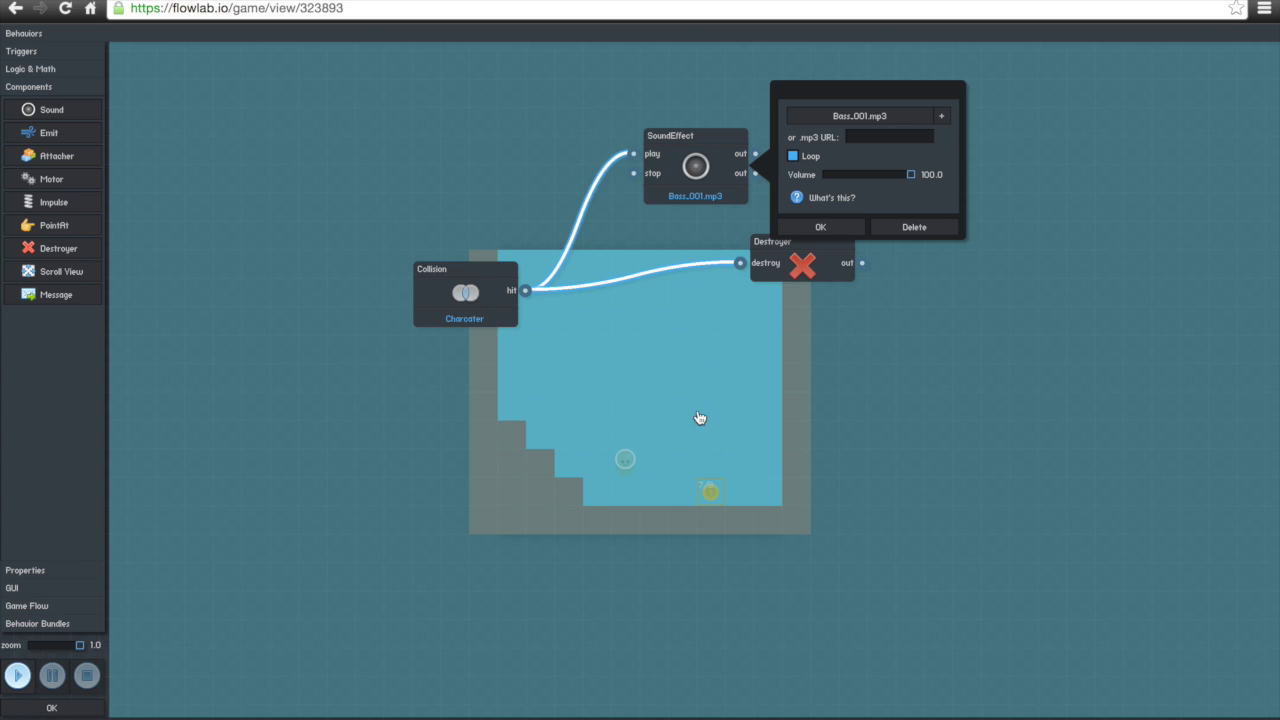
pyautogui.click(821, 228)
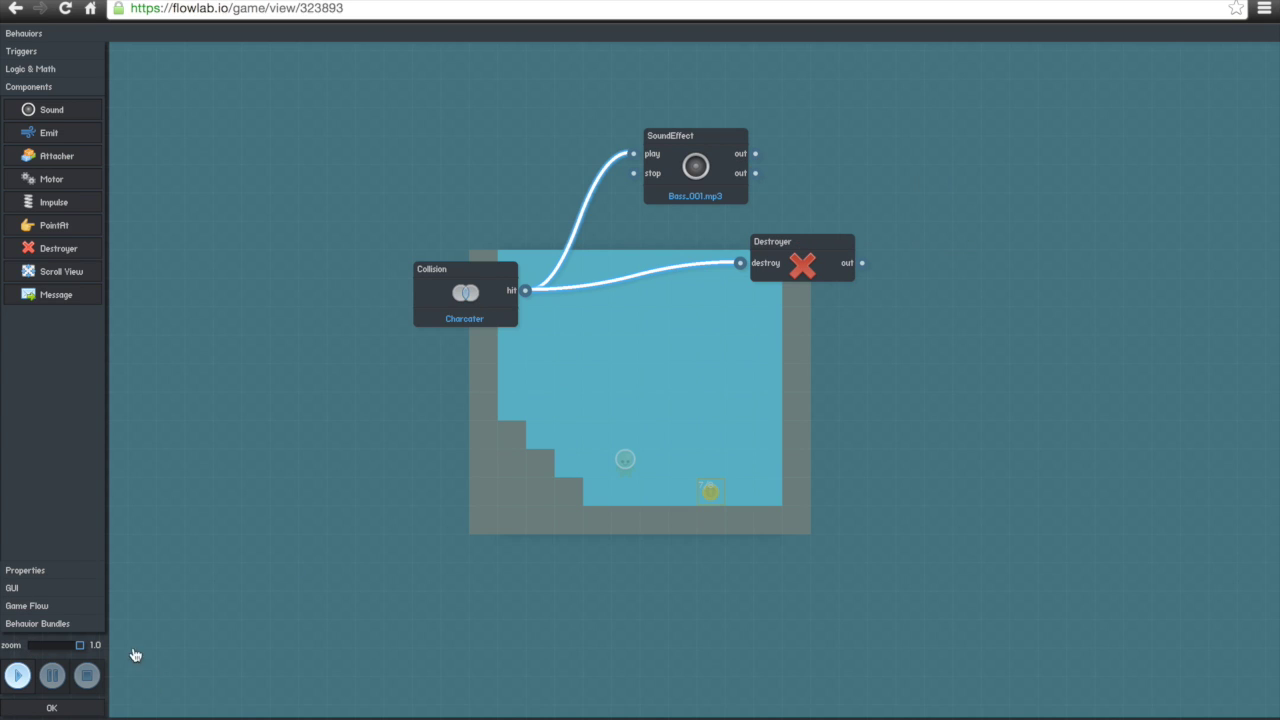
# Run the game and move the character into the coin to test the looping sound
pyautogui.click(18, 675)
pyautogui.press('Right')
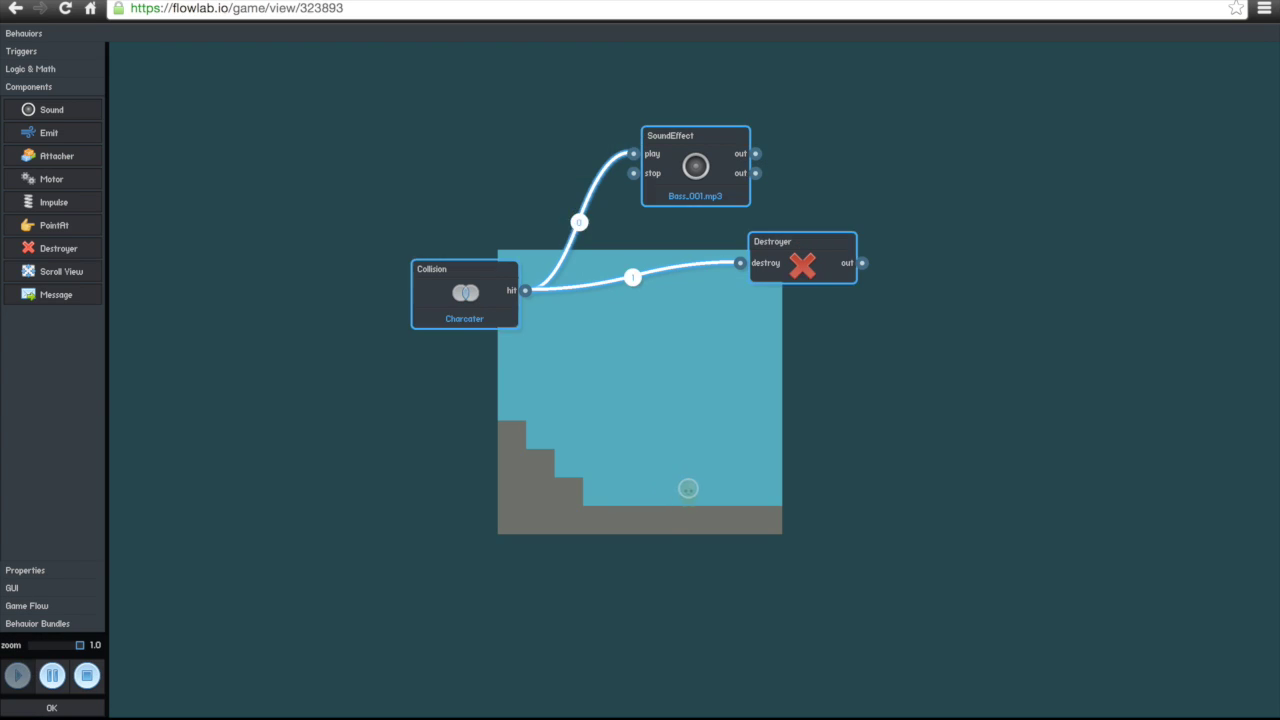
# Turn off looping for the SoundEffect component and restart the test run
pyautogui.click(686, 168)
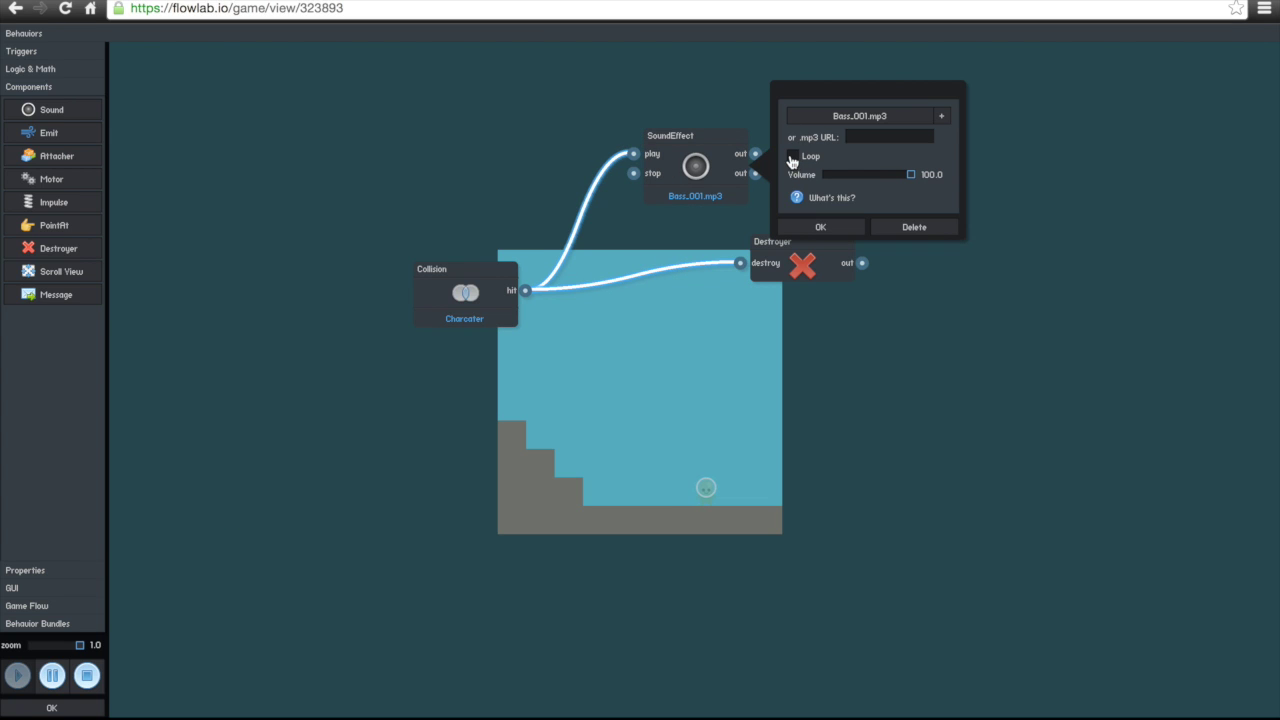
pyautogui.click(820, 227)
pyautogui.click(87, 676)
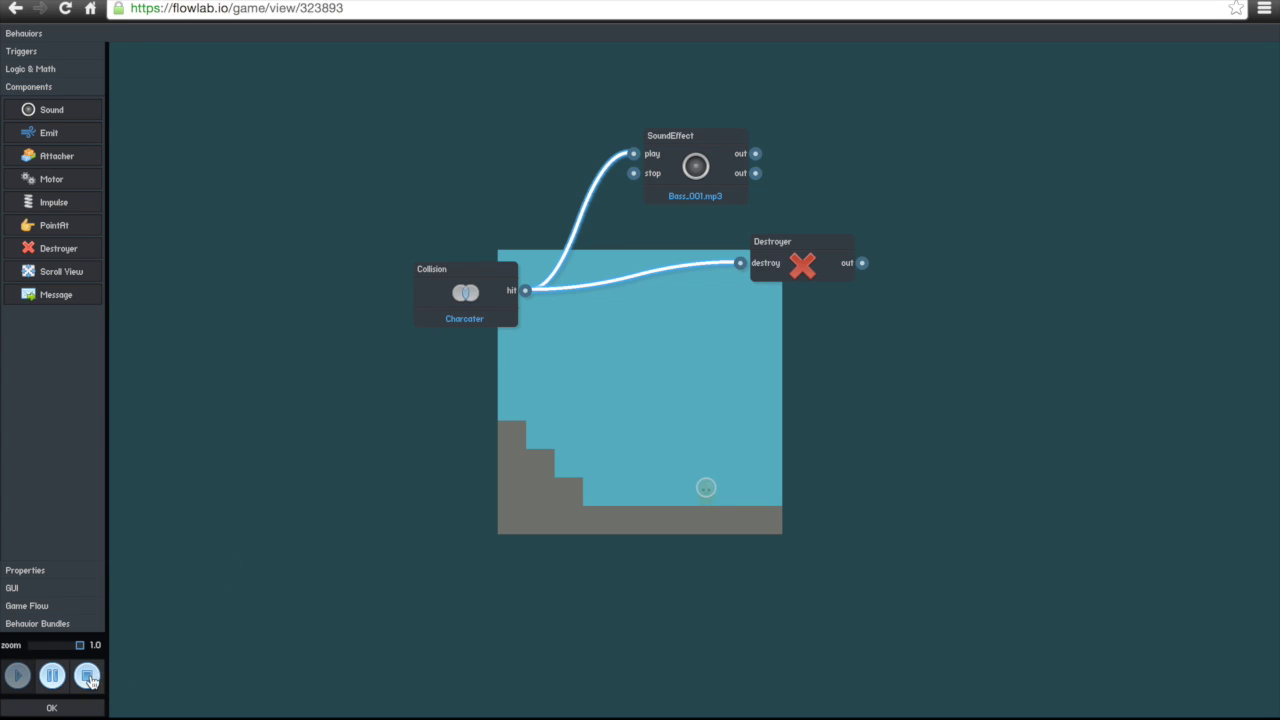
pyautogui.click(17, 677)
# Change the SoundEffect component's sound to Blip_012.mp3 and restore the system volume
pyautogui.click(695, 167)
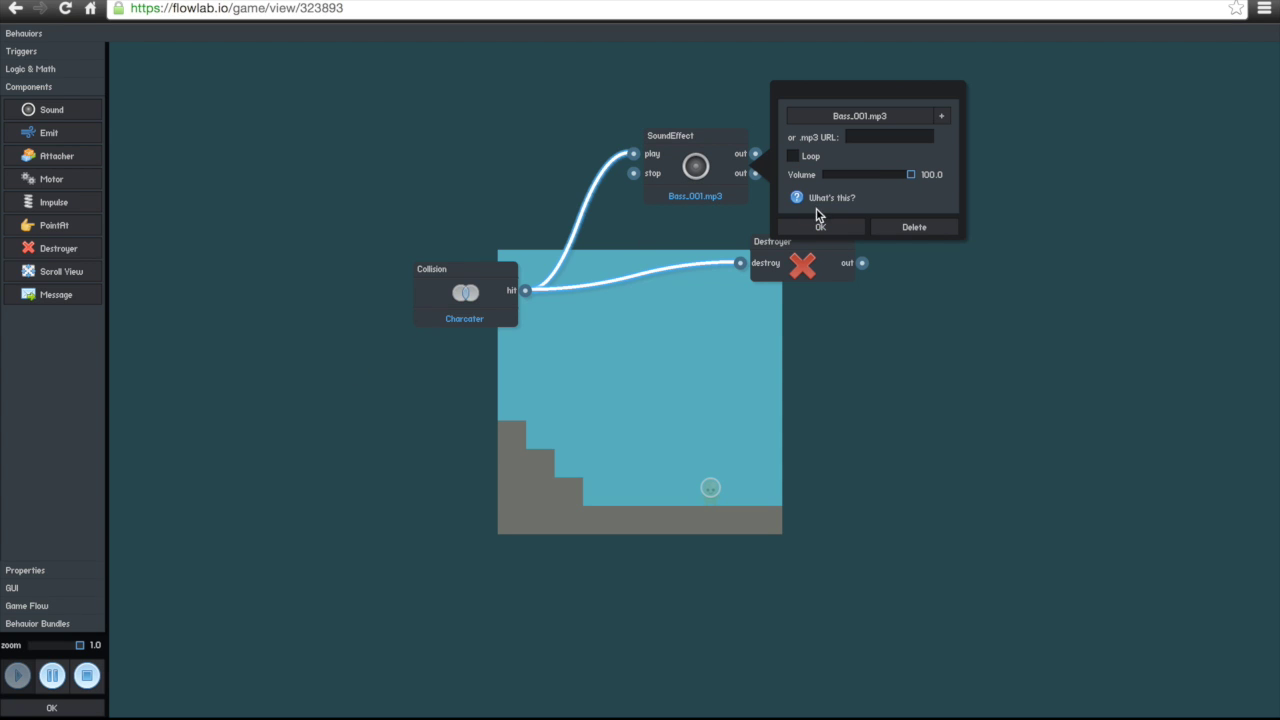
pyautogui.click(880, 118)
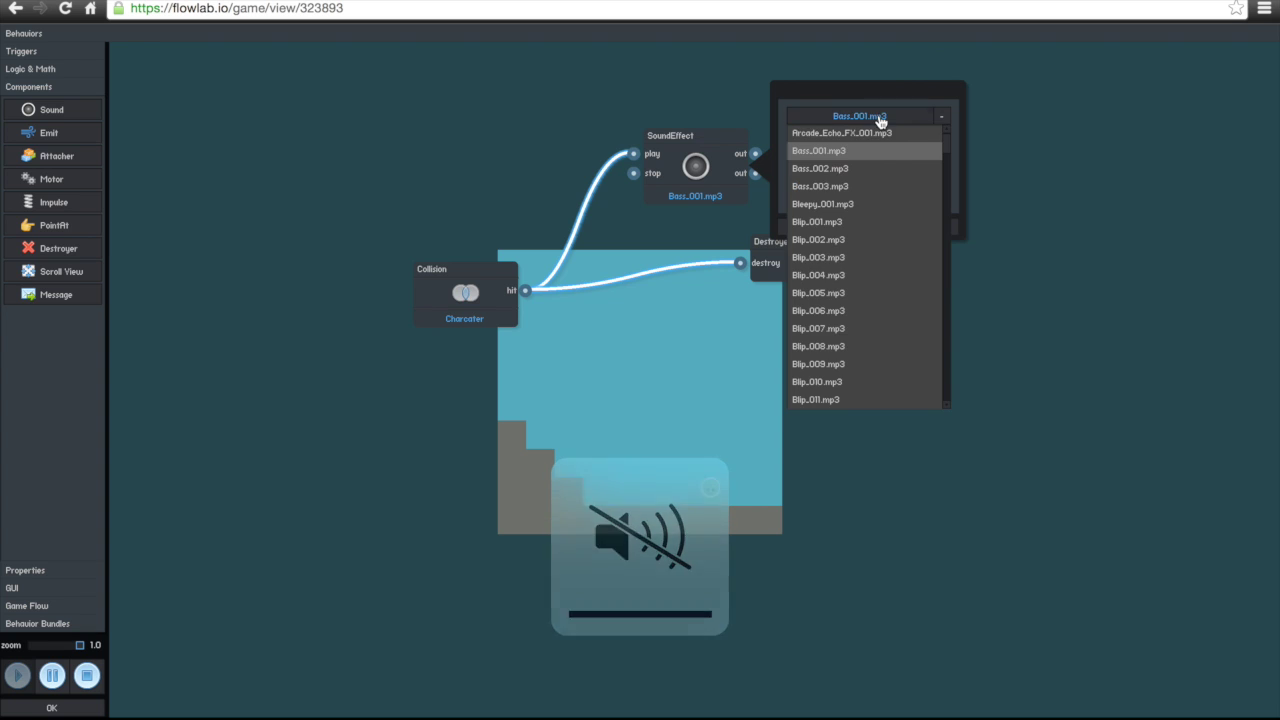
pyautogui.scroll(-1, 830, 377)
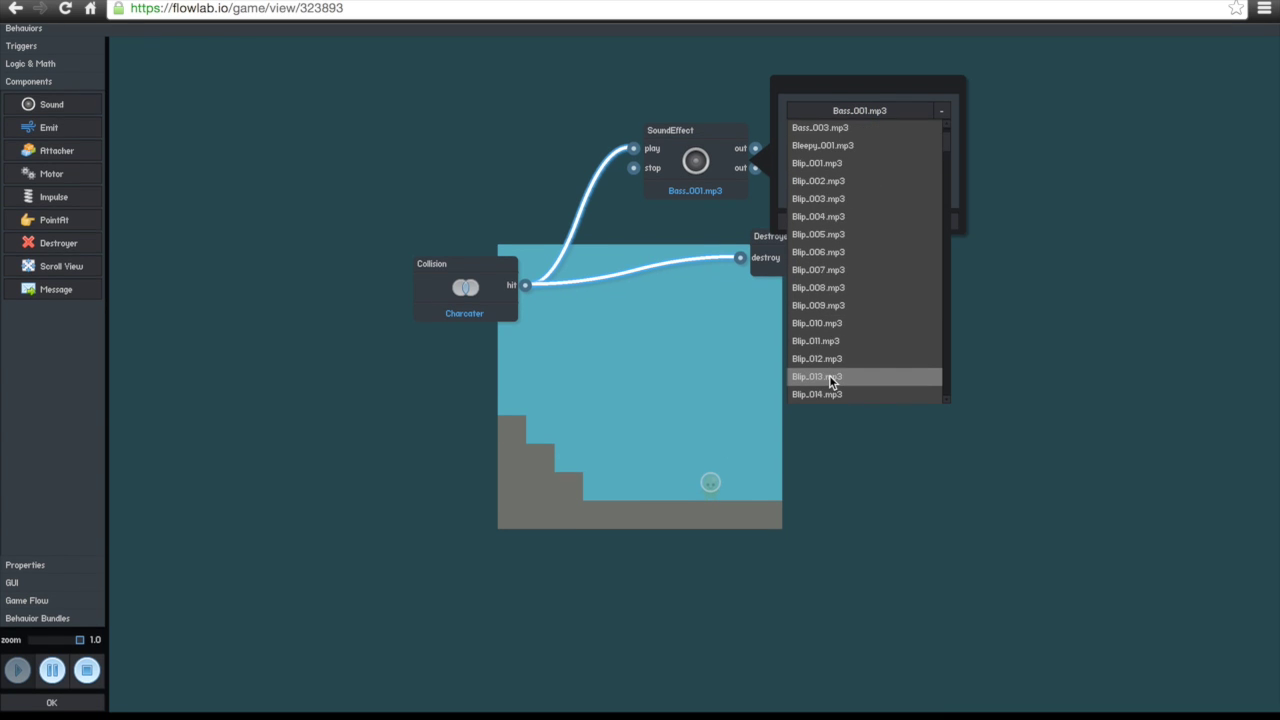
pyautogui.click(829, 360)
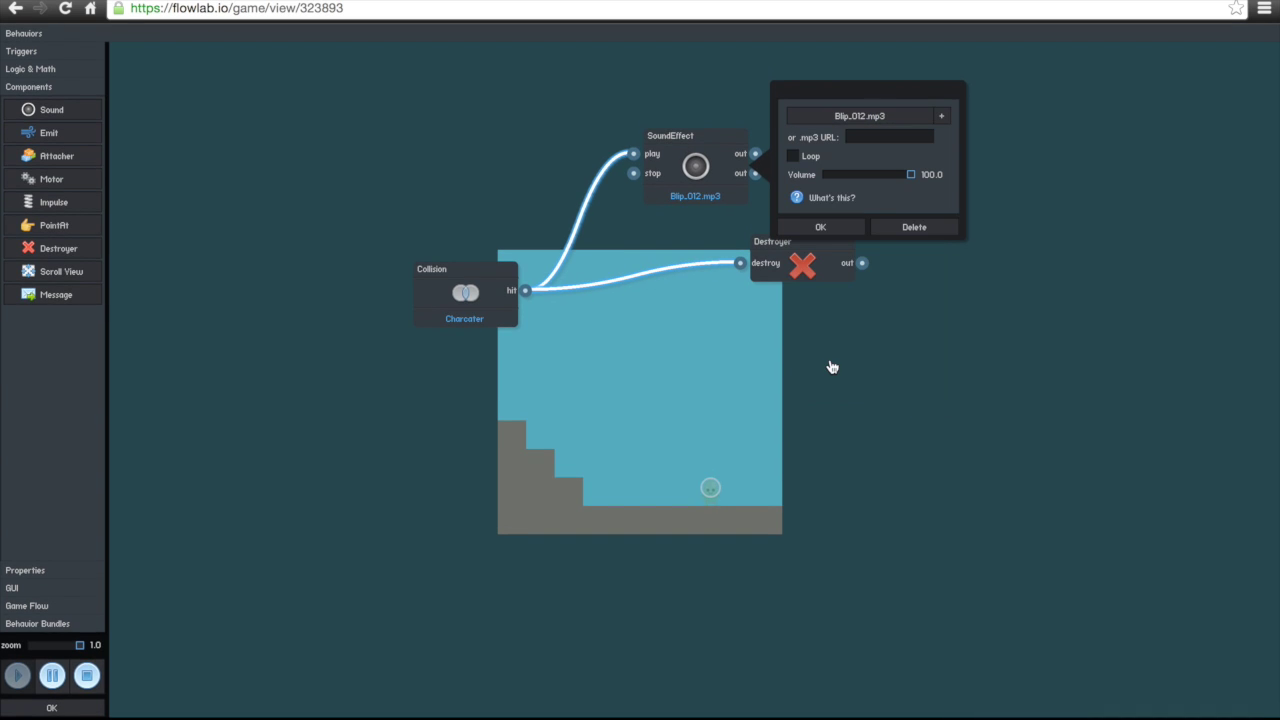
pyautogui.click(828, 227)
pyautogui.press('XF86AudioRaiseVolume')
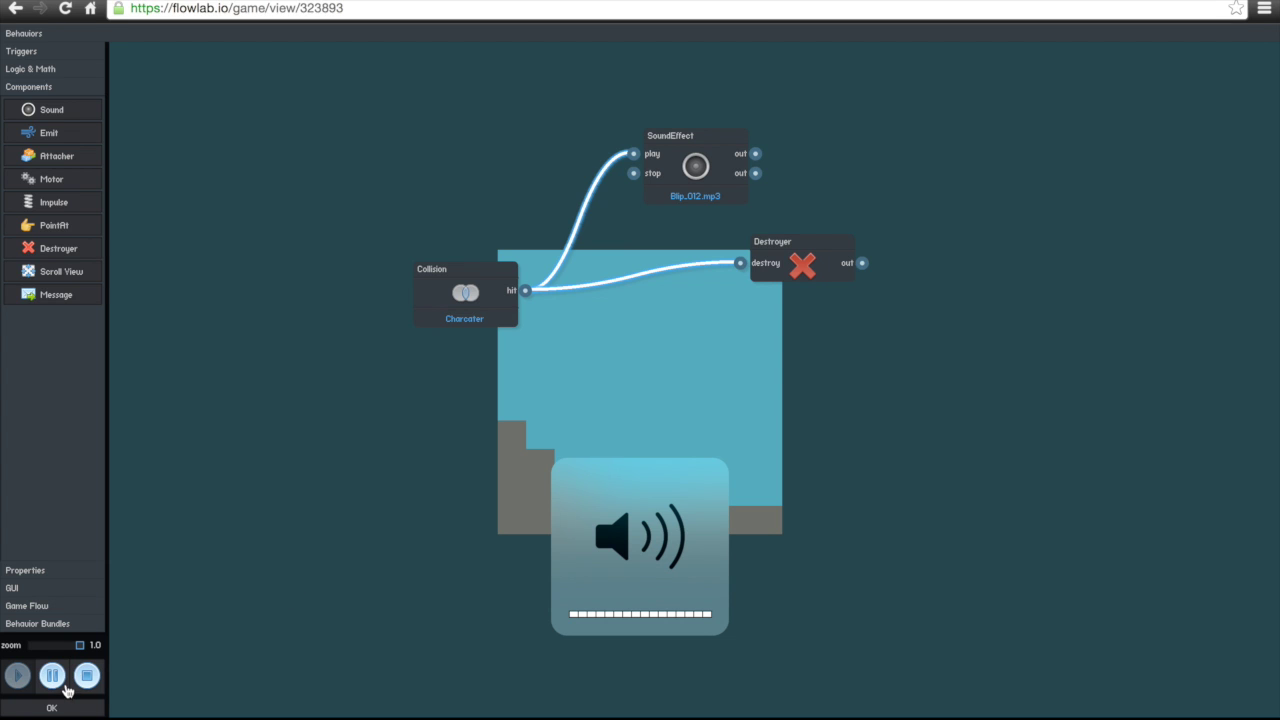
# Restart the game to test the coin's pickup with the Blip_012.mp3 sound, and leave the behavior editor
pyautogui.click(86, 675)
pyautogui.click(18, 676)
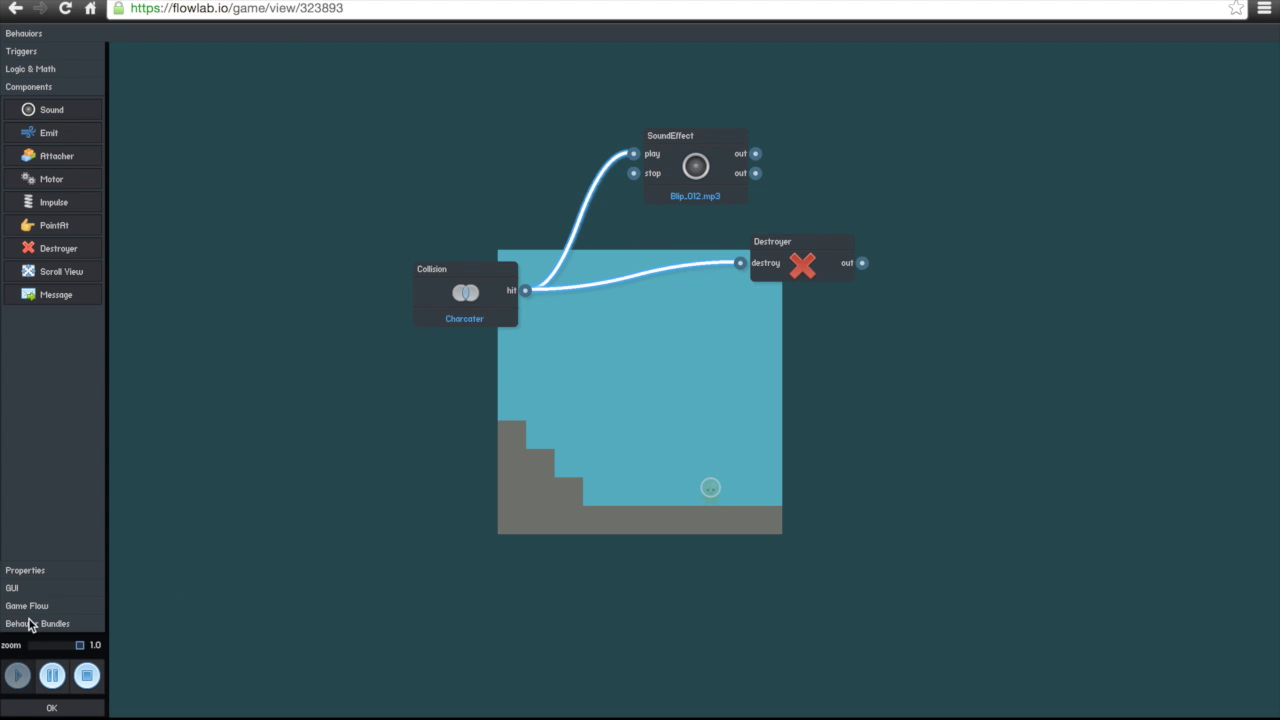
pyautogui.click(80, 707)
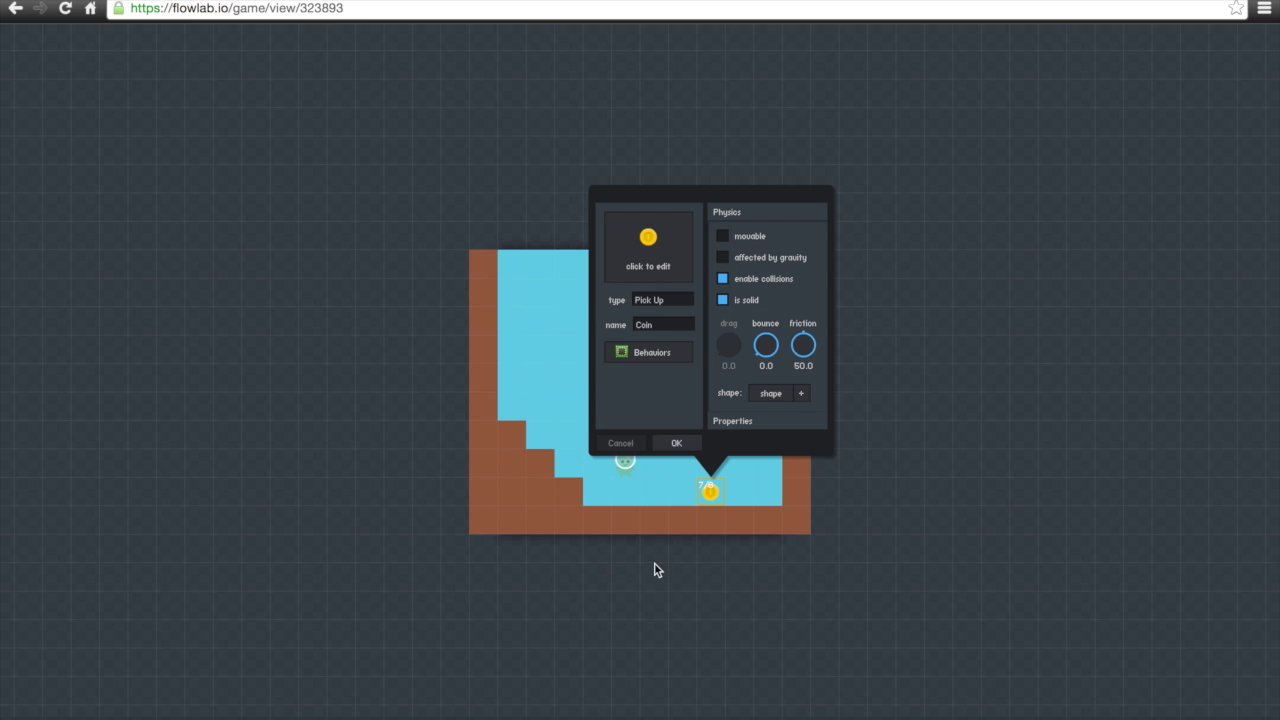
# Add a Restart Game component to the coin's behaviors, connect the Destroyer's out to its go input, and run the game
pyautogui.click(676, 355)
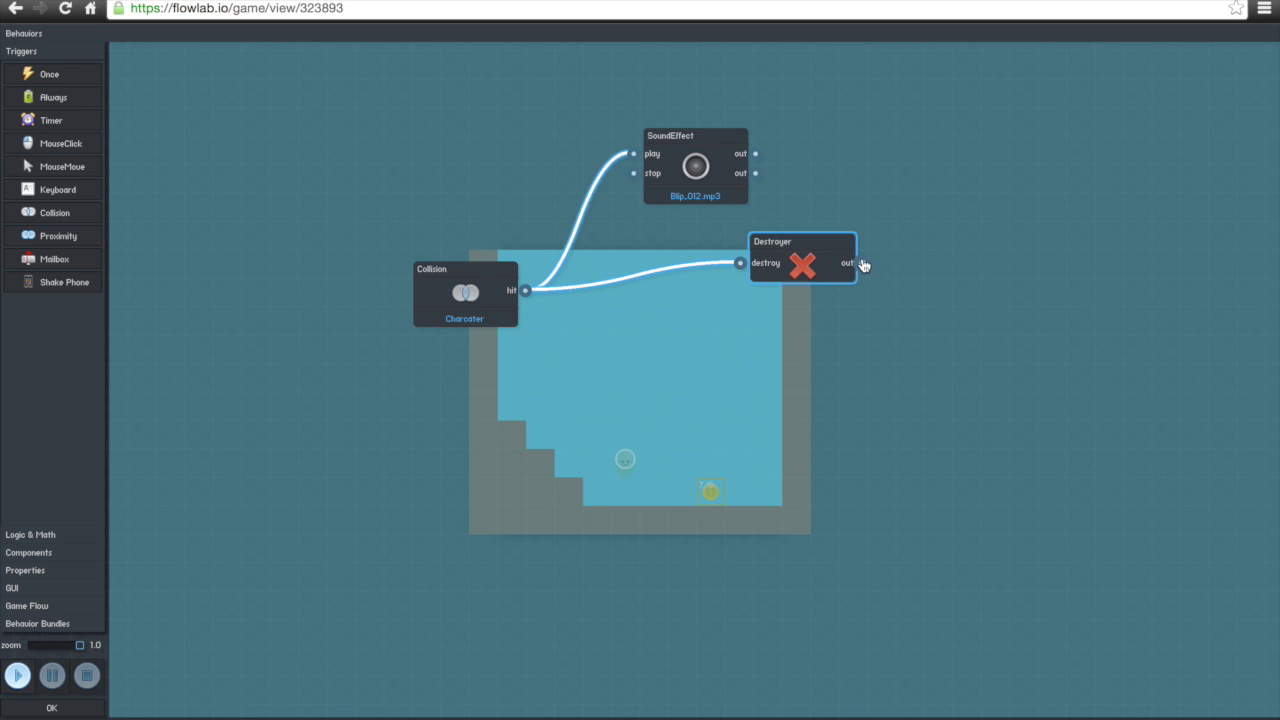
pyautogui.click(91, 608)
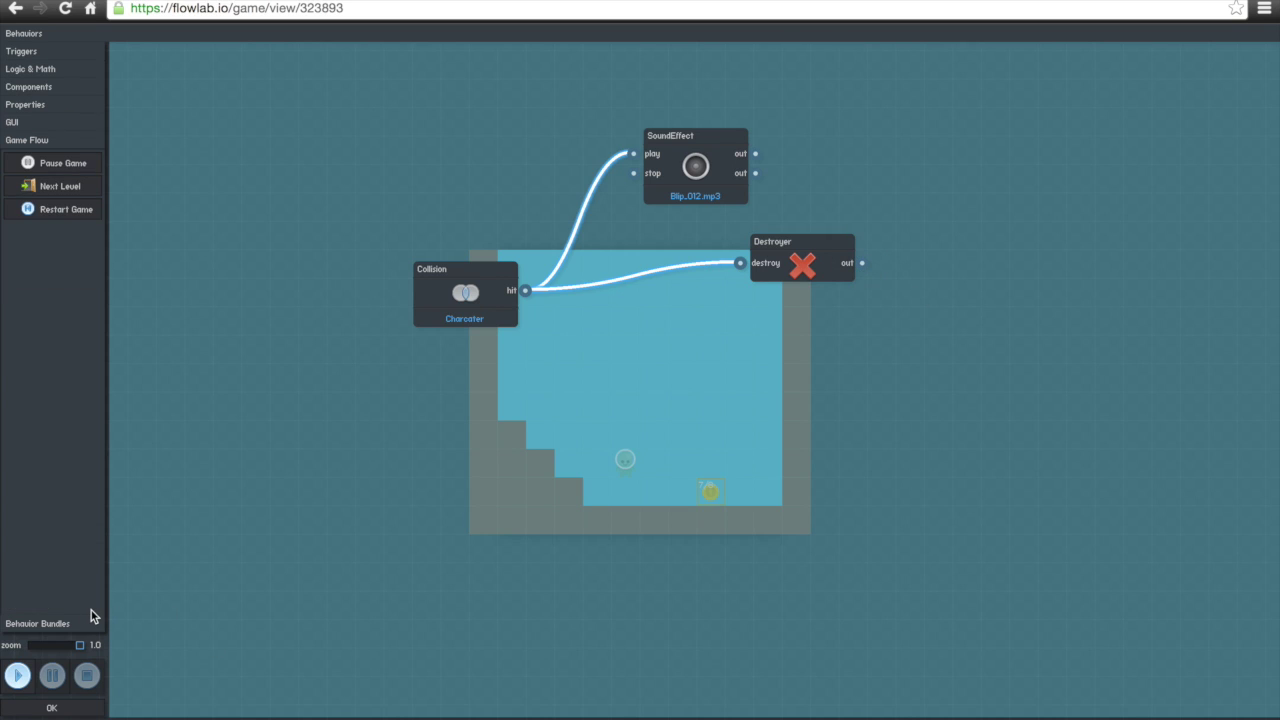
pyautogui.moveTo(62, 212); pyautogui.dragTo(1224, 170)
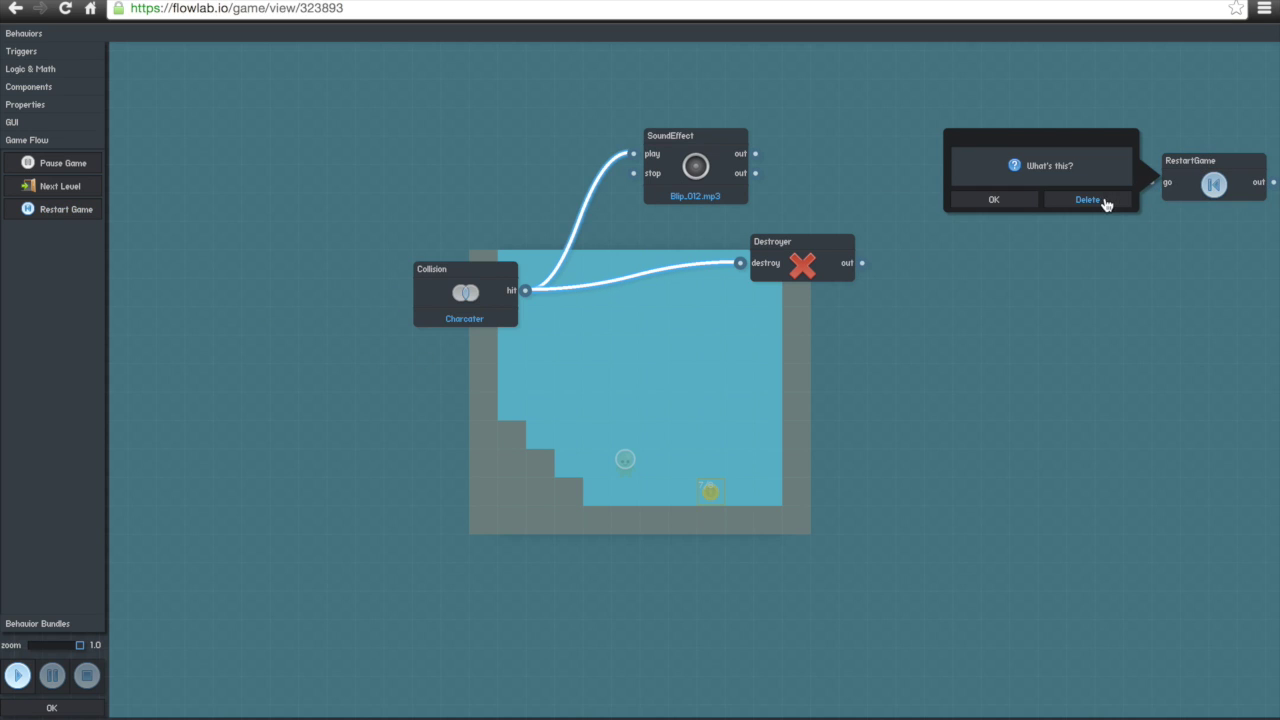
pyautogui.click(1024, 200)
pyautogui.moveTo(1153, 182); pyautogui.dragTo(862, 263)
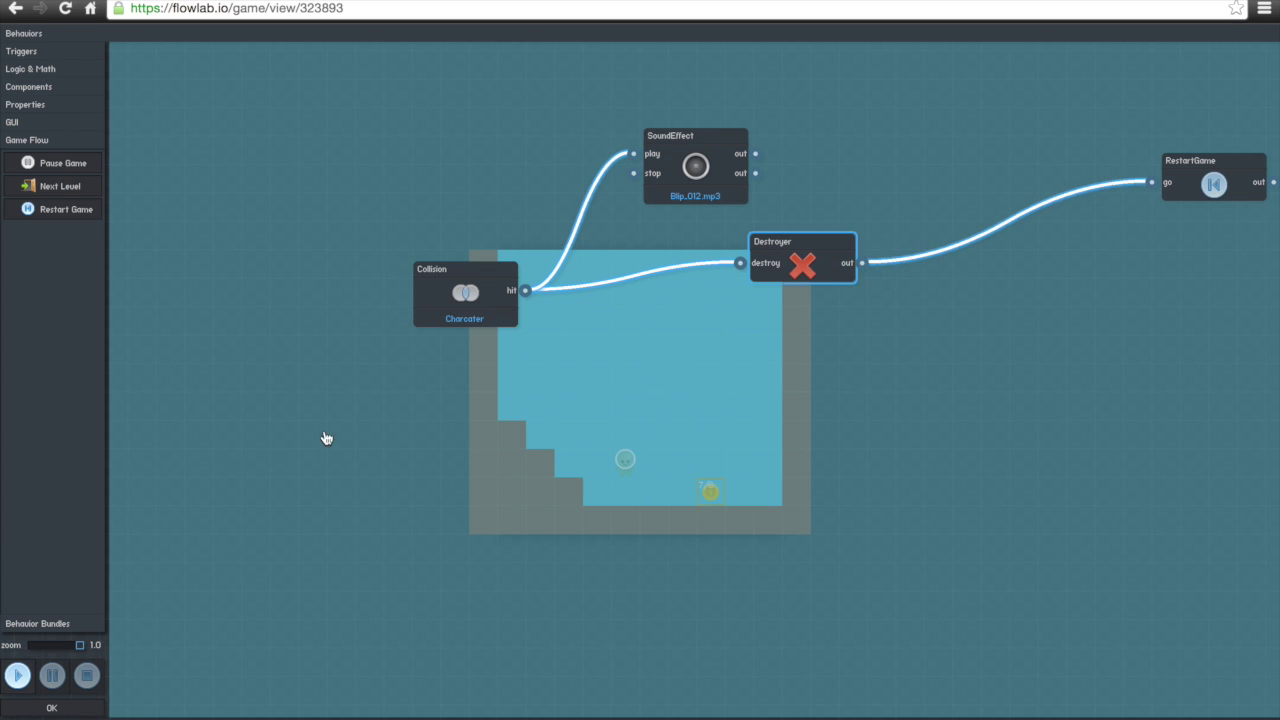
pyautogui.click(17, 675)
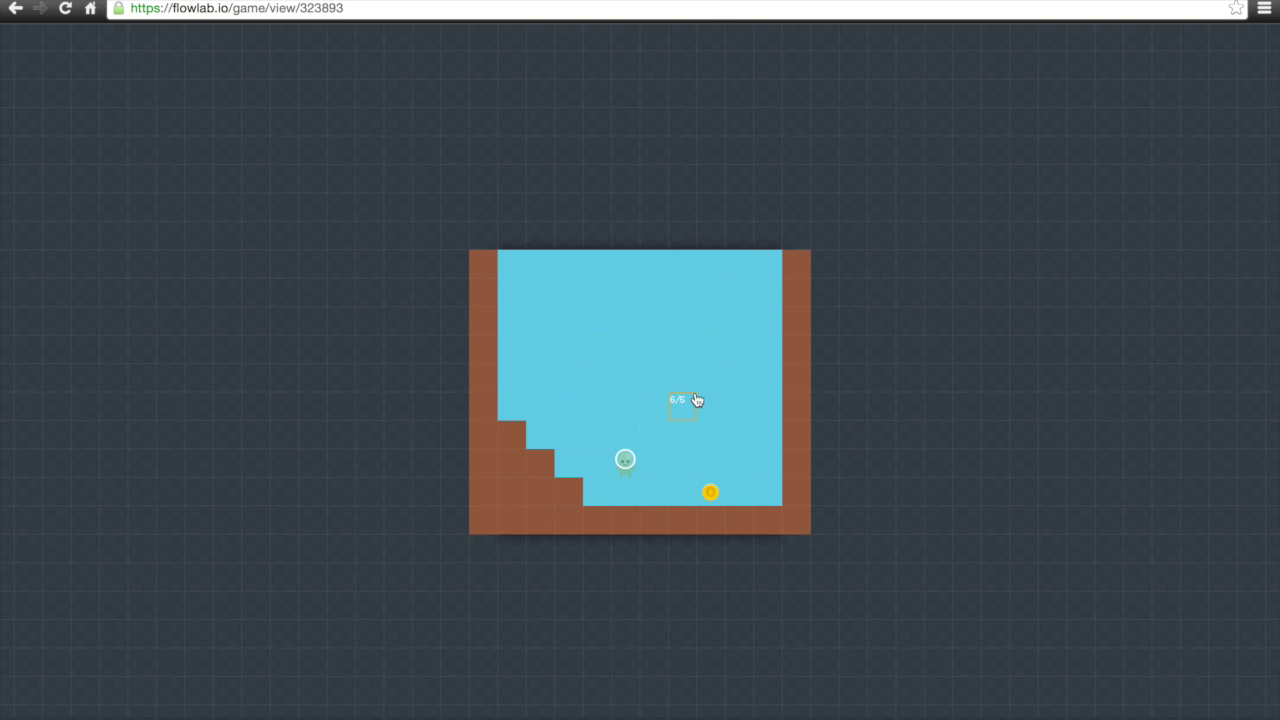
# Create a new object in the open sky above the coin and give it the black winged fly sprite from the sprite library
pyautogui.click(740, 392)
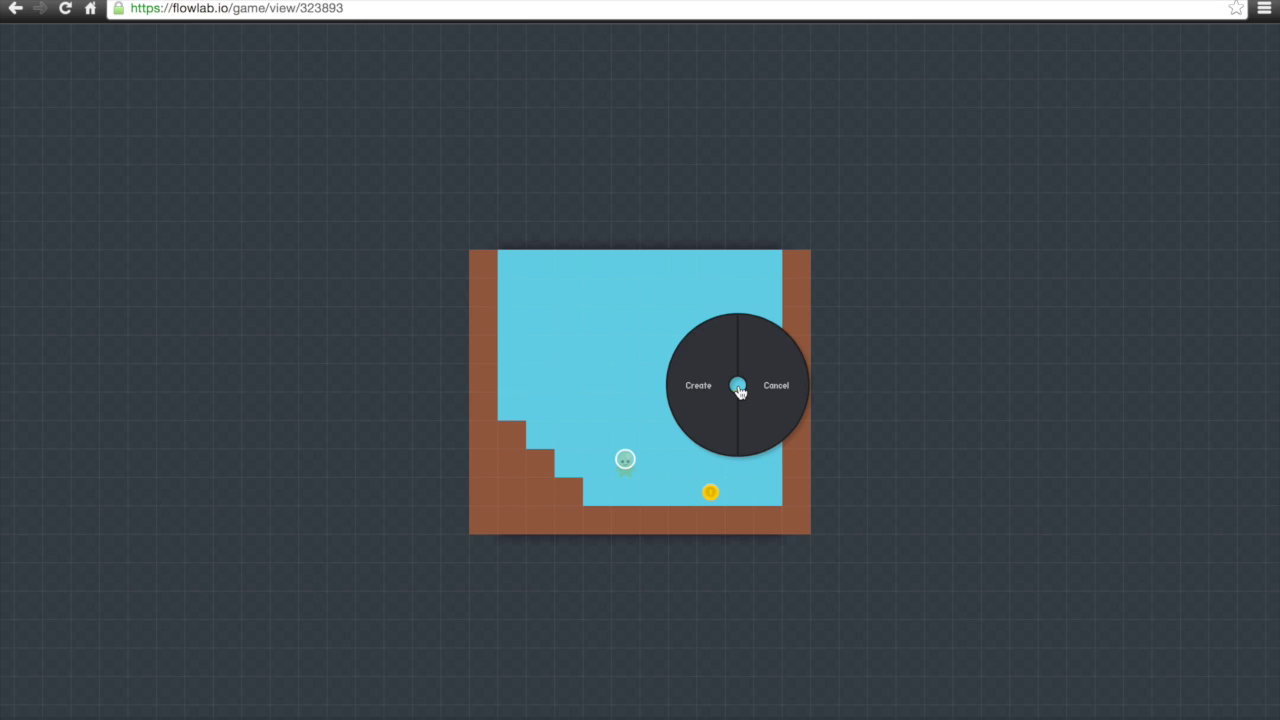
pyautogui.click(722, 404)
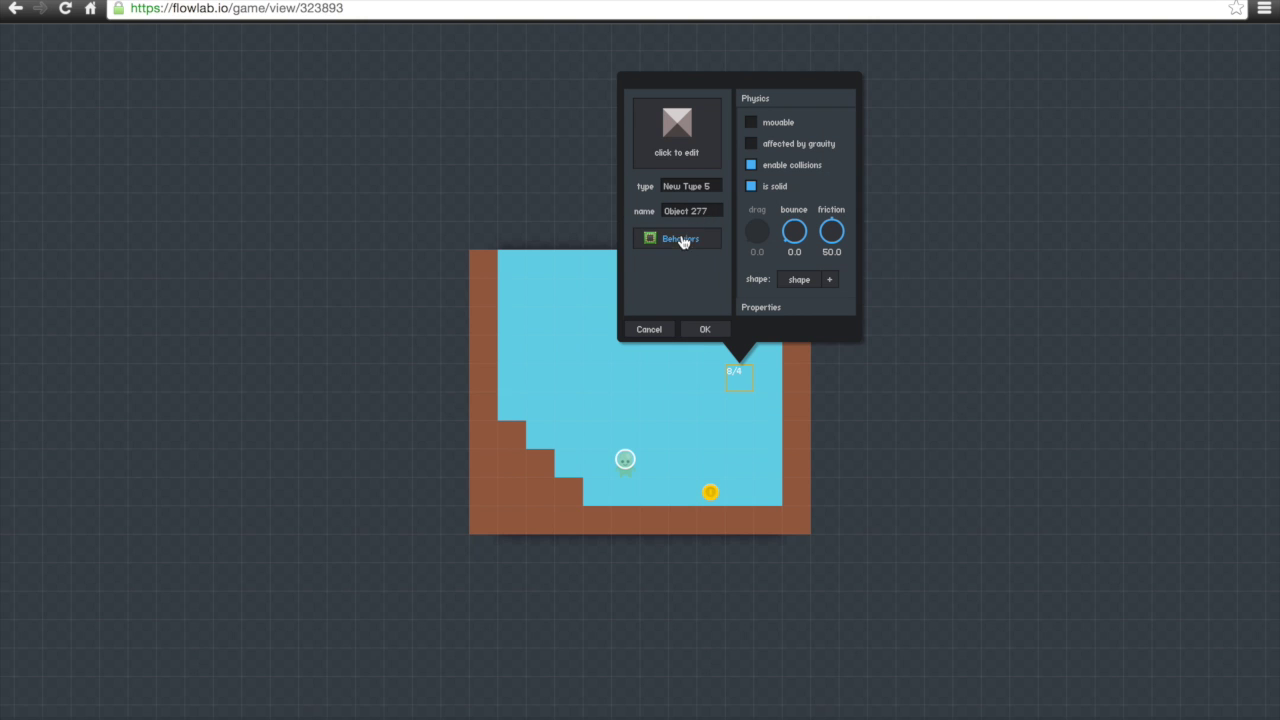
pyautogui.click(687, 160)
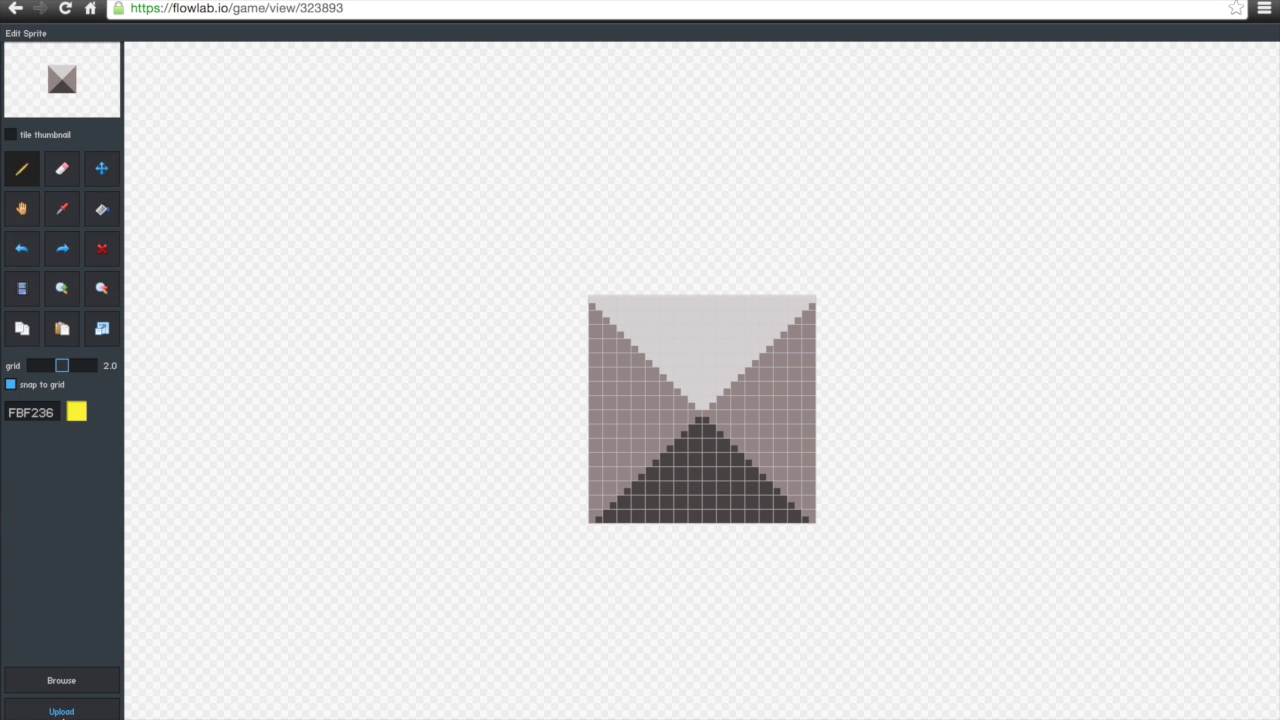
pyautogui.click(60, 680)
pyautogui.click(170, 51)
pyautogui.click(174, 88)
pyautogui.scroll(-2, 160, 452)
pyautogui.click(169, 372)
pyautogui.click(172, 389)
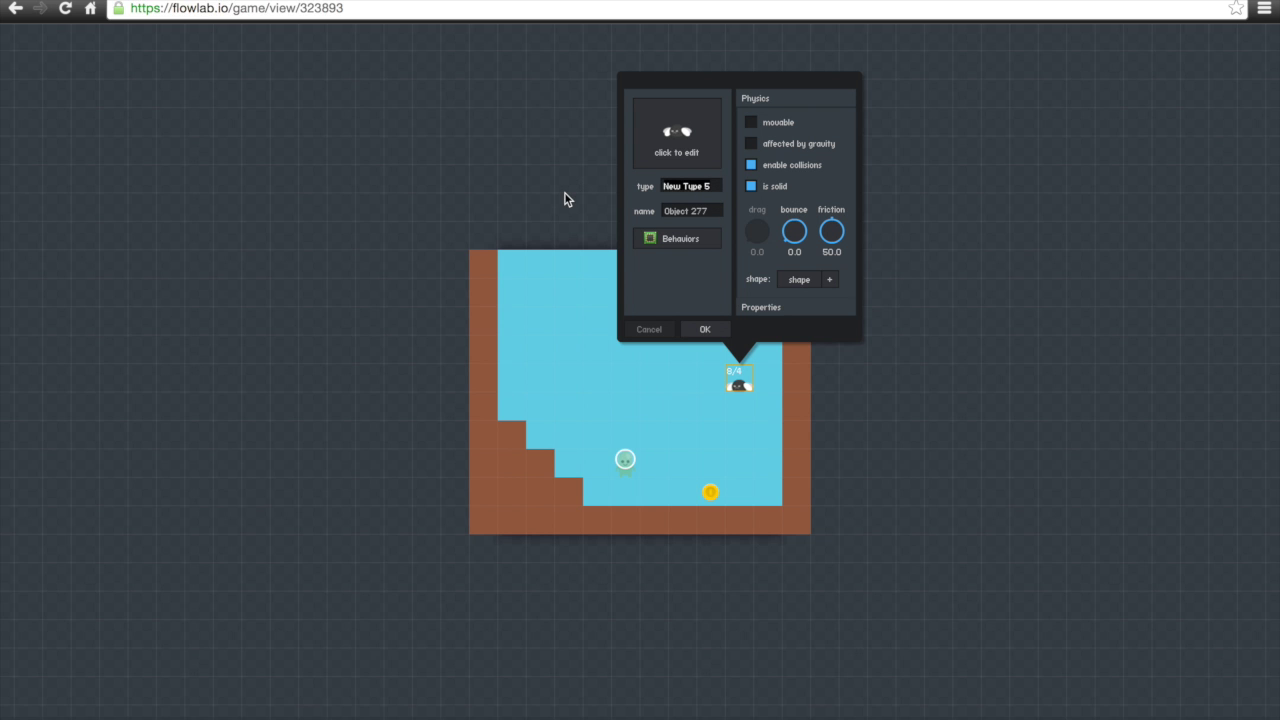
# Set the new object's type to Enemy and its name to Fly
pyautogui.write('Enemy')
pyautogui.click(714, 211)
pyautogui.write('Fl')
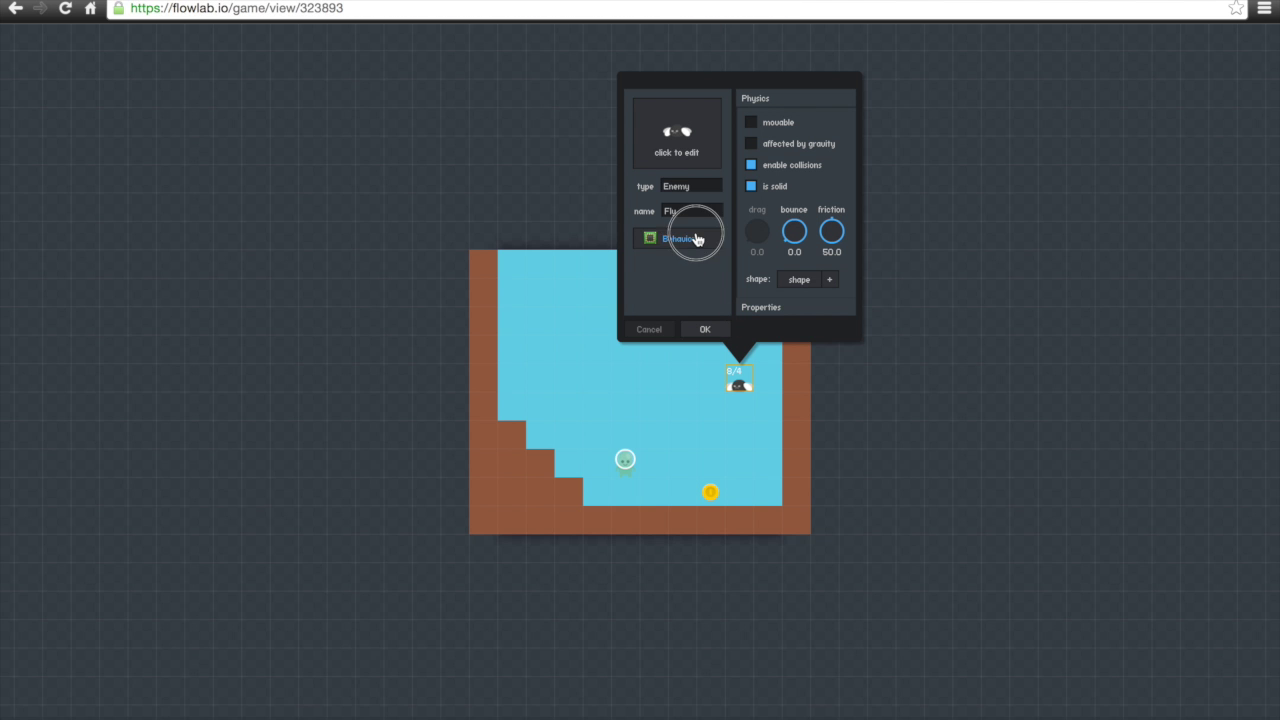
# Add the Dangerous behavior bundle to the fly, start the game, and close the behavior editor
pyautogui.click(698, 239)
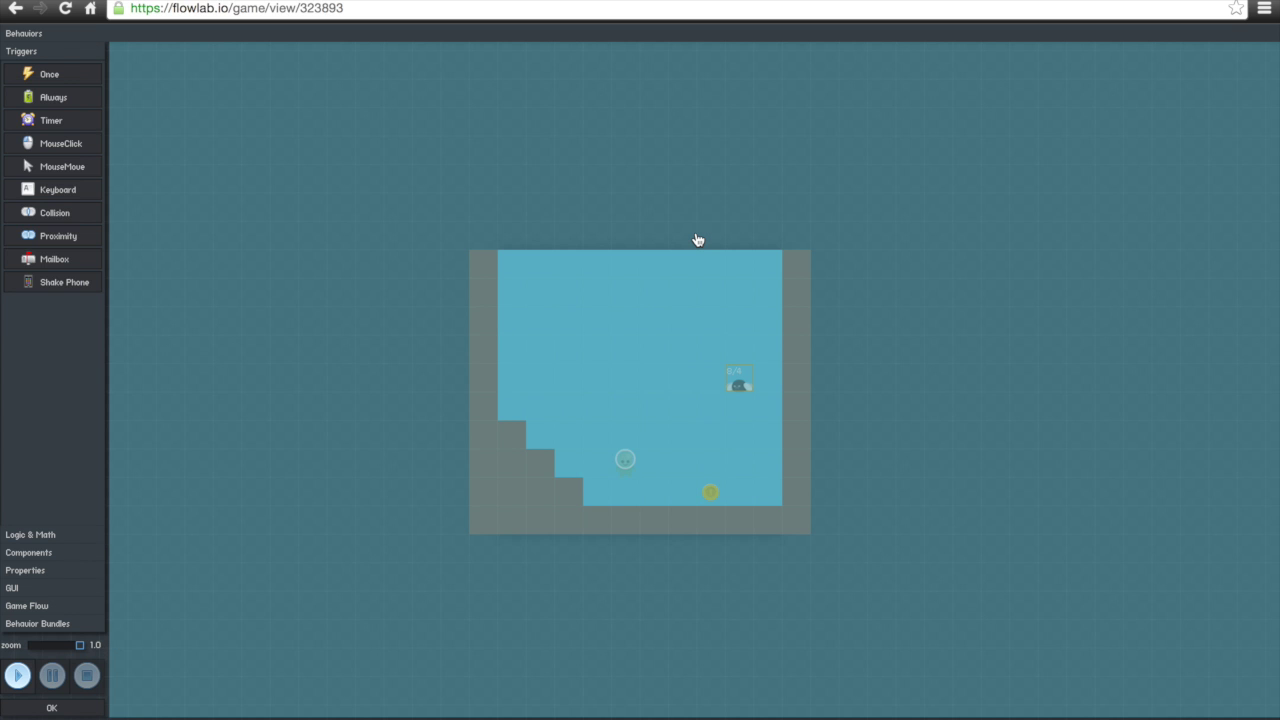
pyautogui.click(44, 628)
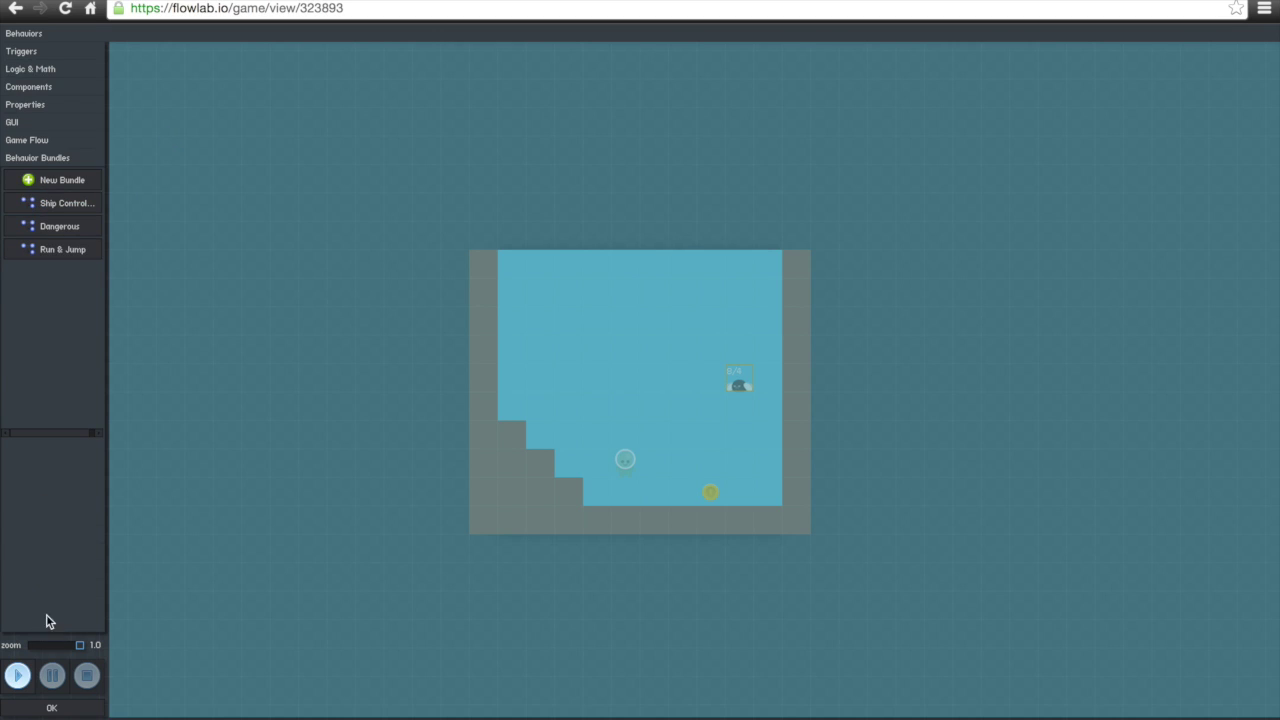
pyautogui.click(72, 228)
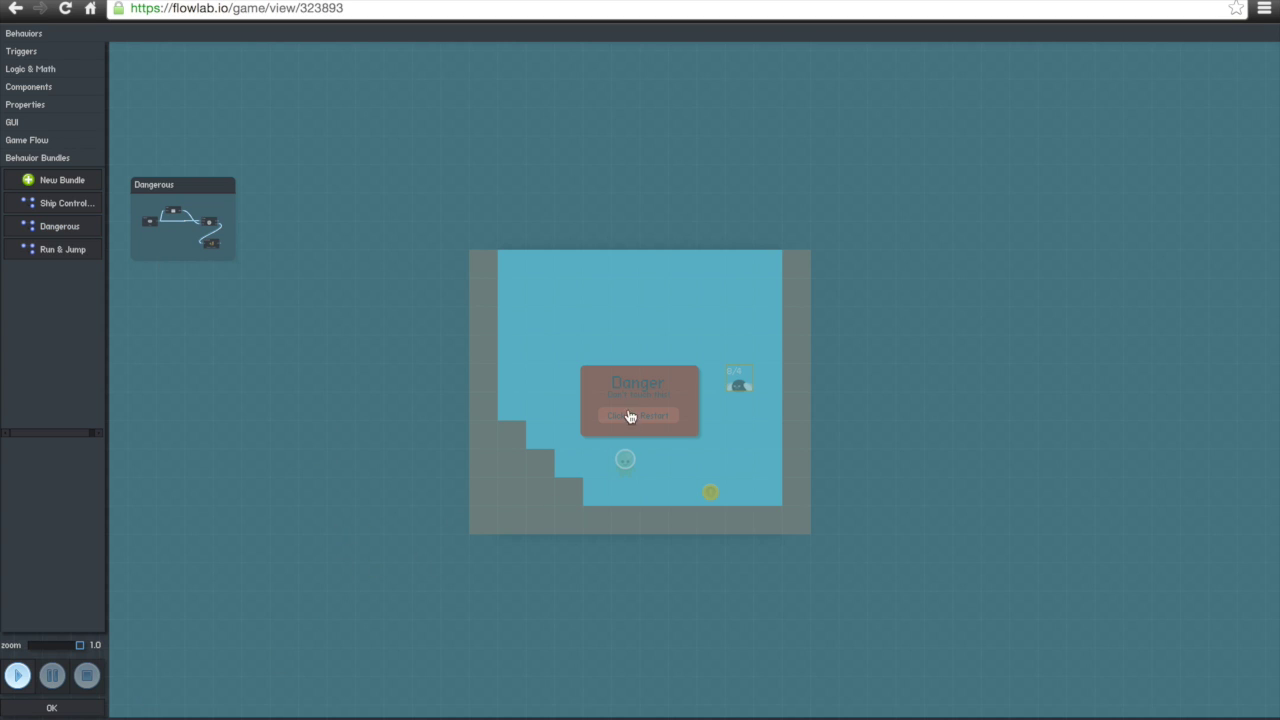
pyautogui.click(18, 677)
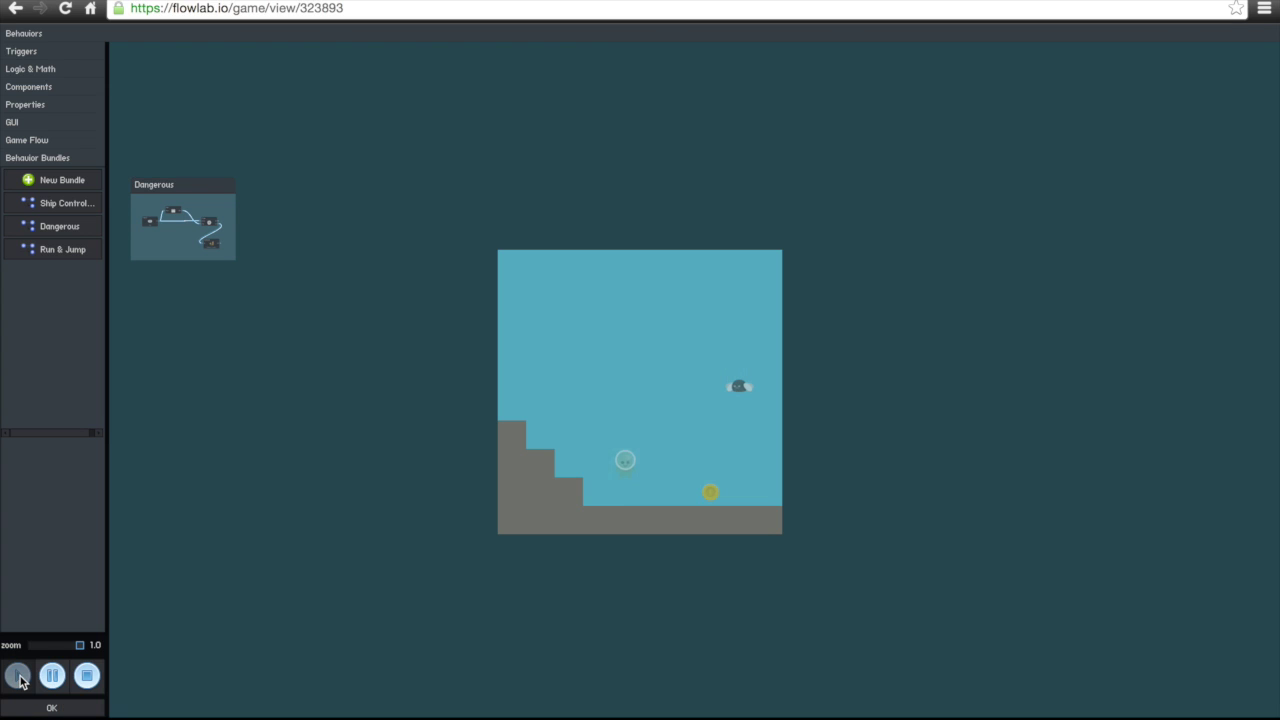
pyautogui.click(51, 707)
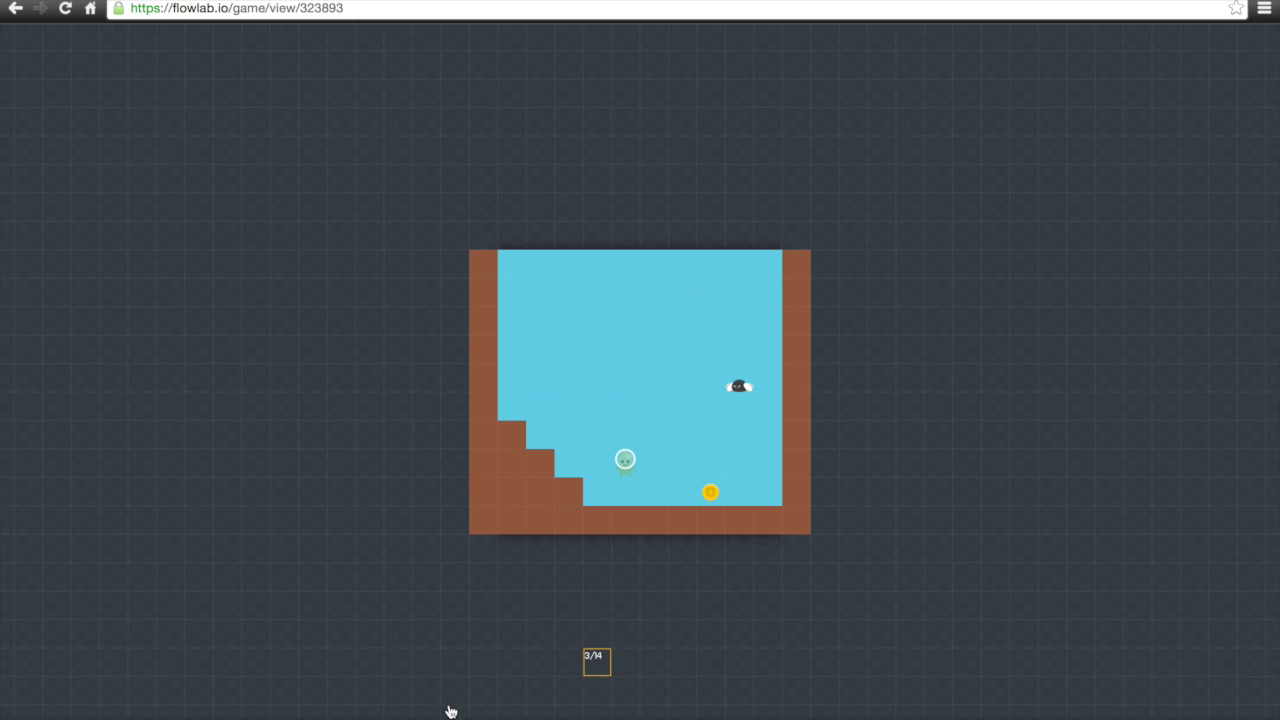
# Place the fly on the highest stair, run the game to jump the character into it, and restart from the danger alert
pyautogui.moveTo(738, 386); pyautogui.dragTo(521, 411)
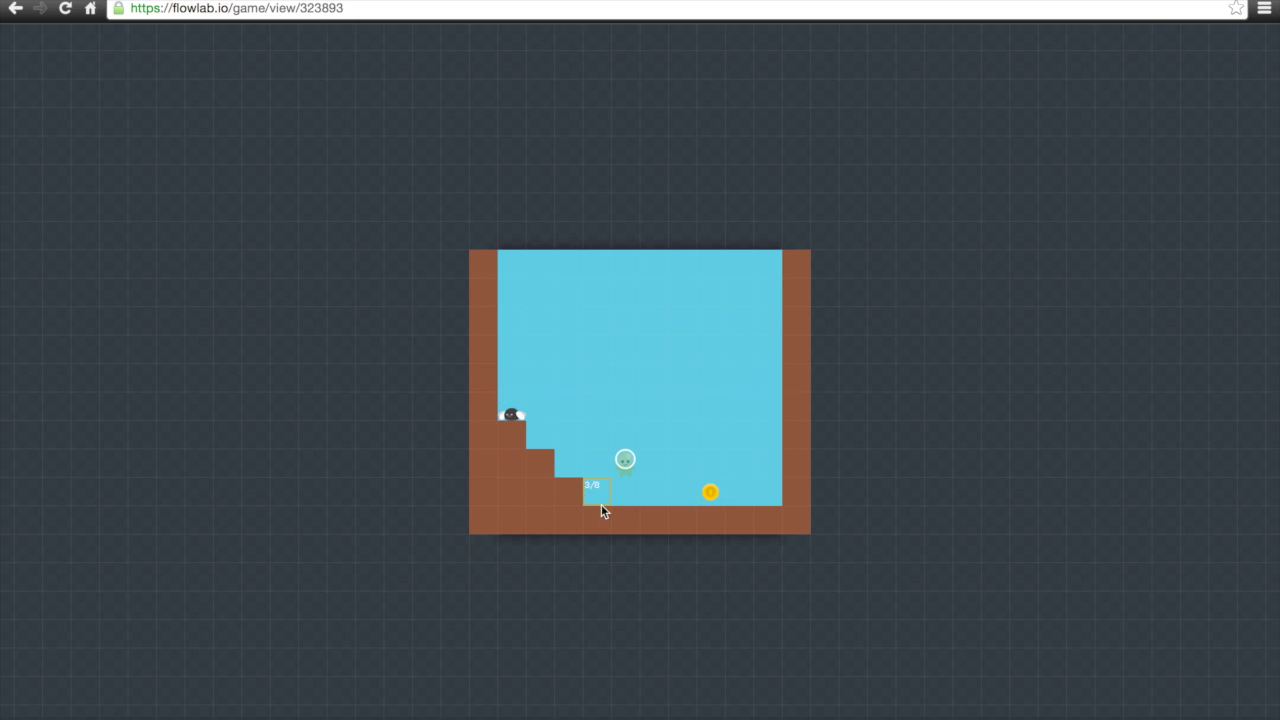
pyautogui.click(495, 698)
pyautogui.press('Up')
pyautogui.press('Left')
pyautogui.press('Right')
pyautogui.press('Up')
pyautogui.press('Left')
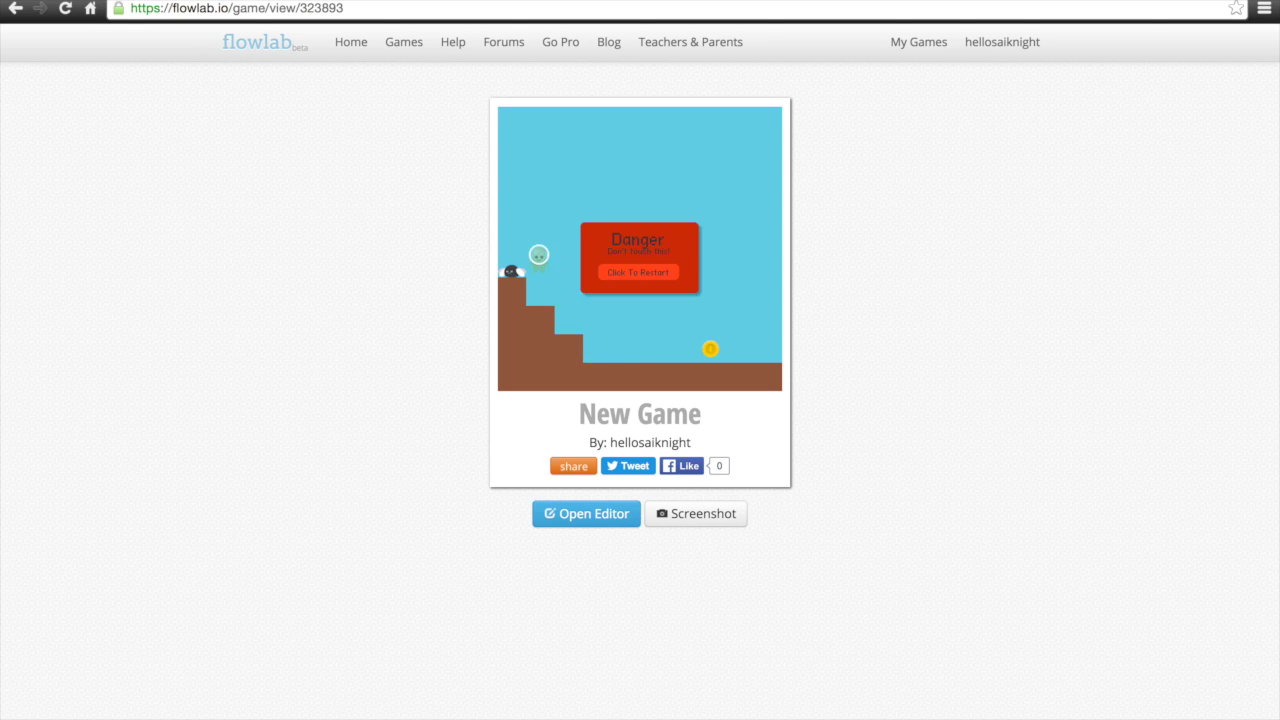
pyautogui.click(622, 277)
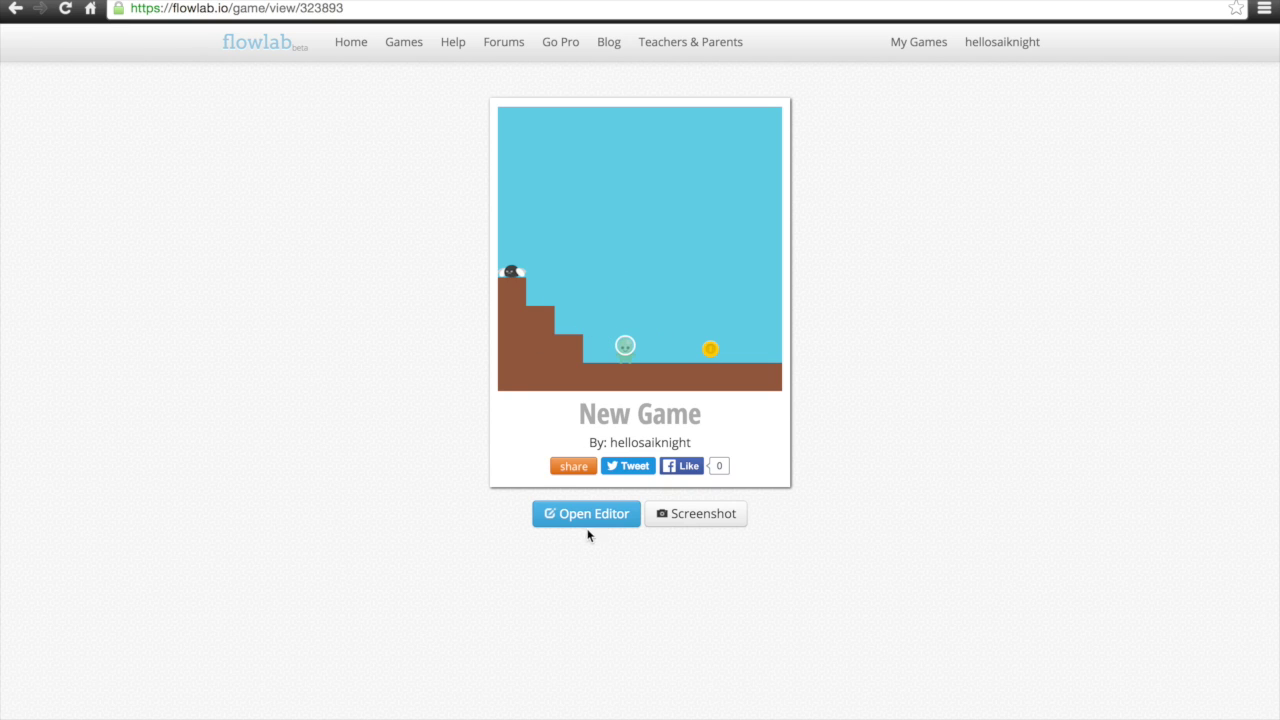
# Reopen the editor and move the fly to the middle stair and the coin to the highest stair
pyautogui.click(588, 520)
pyautogui.moveTo(512, 414); pyautogui.dragTo(540, 440)
pyautogui.moveTo(709, 491); pyautogui.dragTo(512, 410)
# Play the game, trying to jump the character over the fly to the coin and restarting after each danger alert
pyautogui.moveTo(561, 462); pyautogui.dragTo(449, 712)
pyautogui.press('Escape')
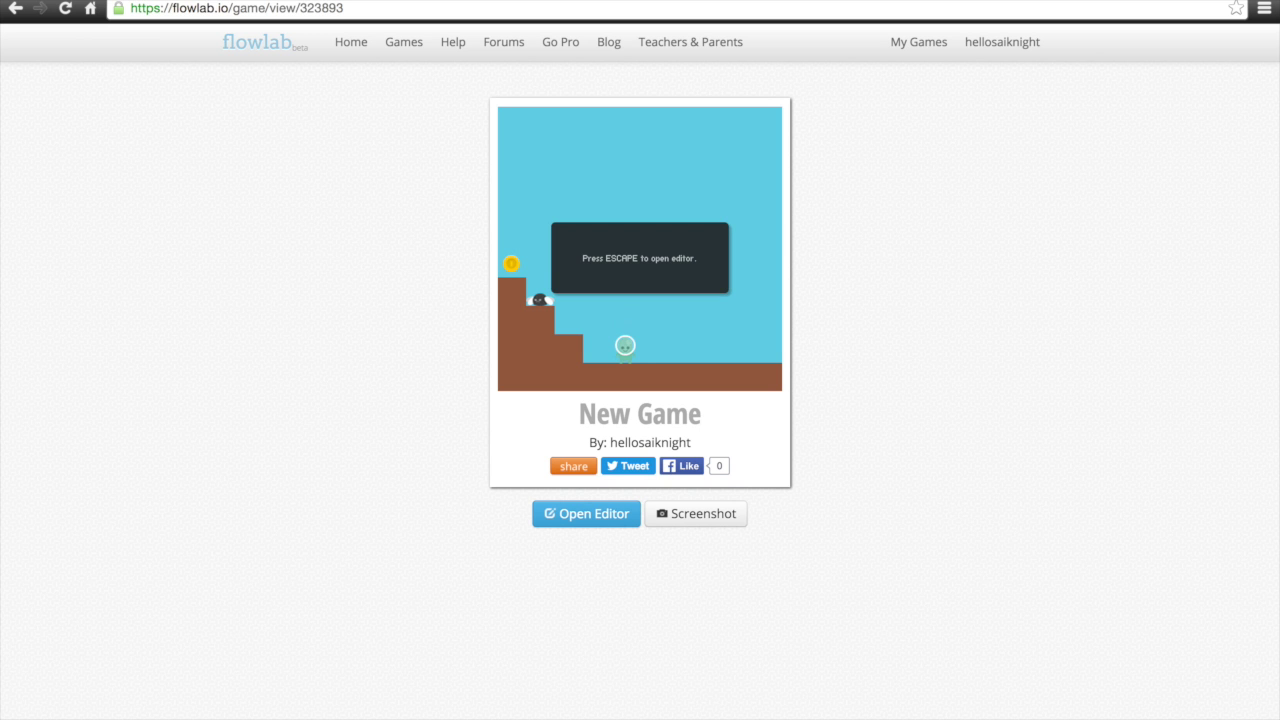
pyautogui.press('Left')
pyautogui.press('Up')
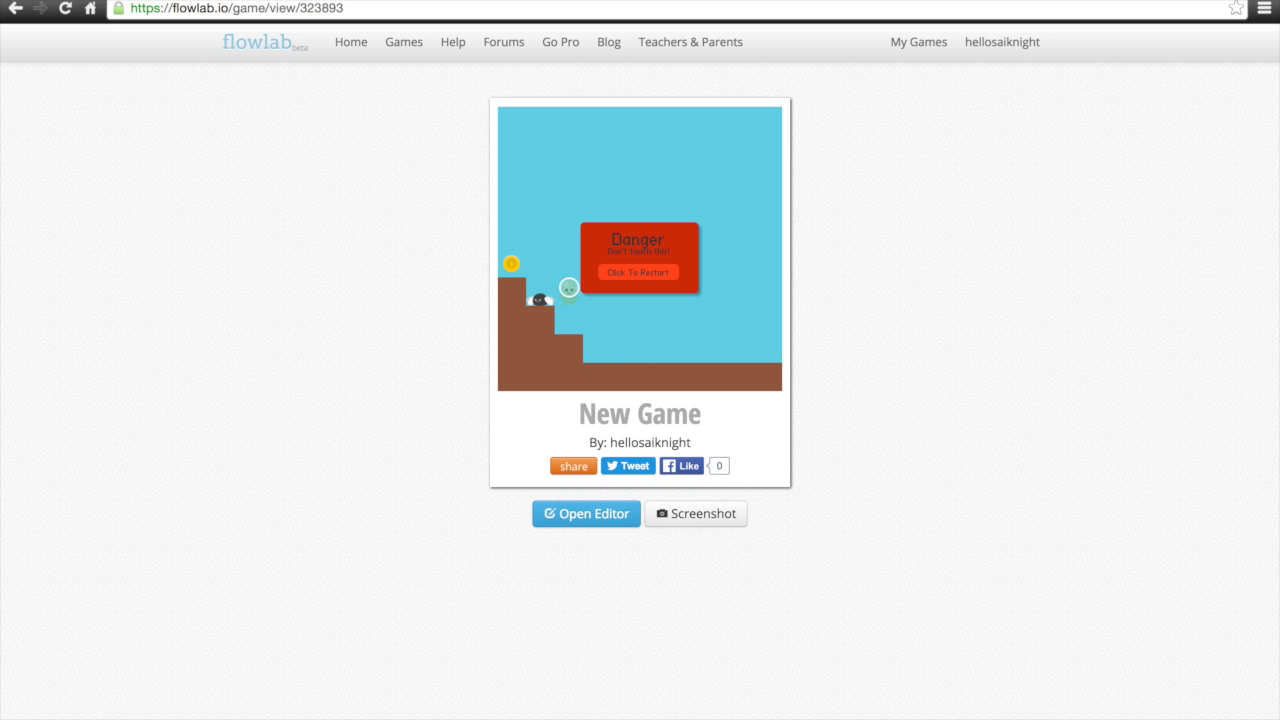
pyautogui.click(666, 268)
pyautogui.press('Left')
pyautogui.press('Up')
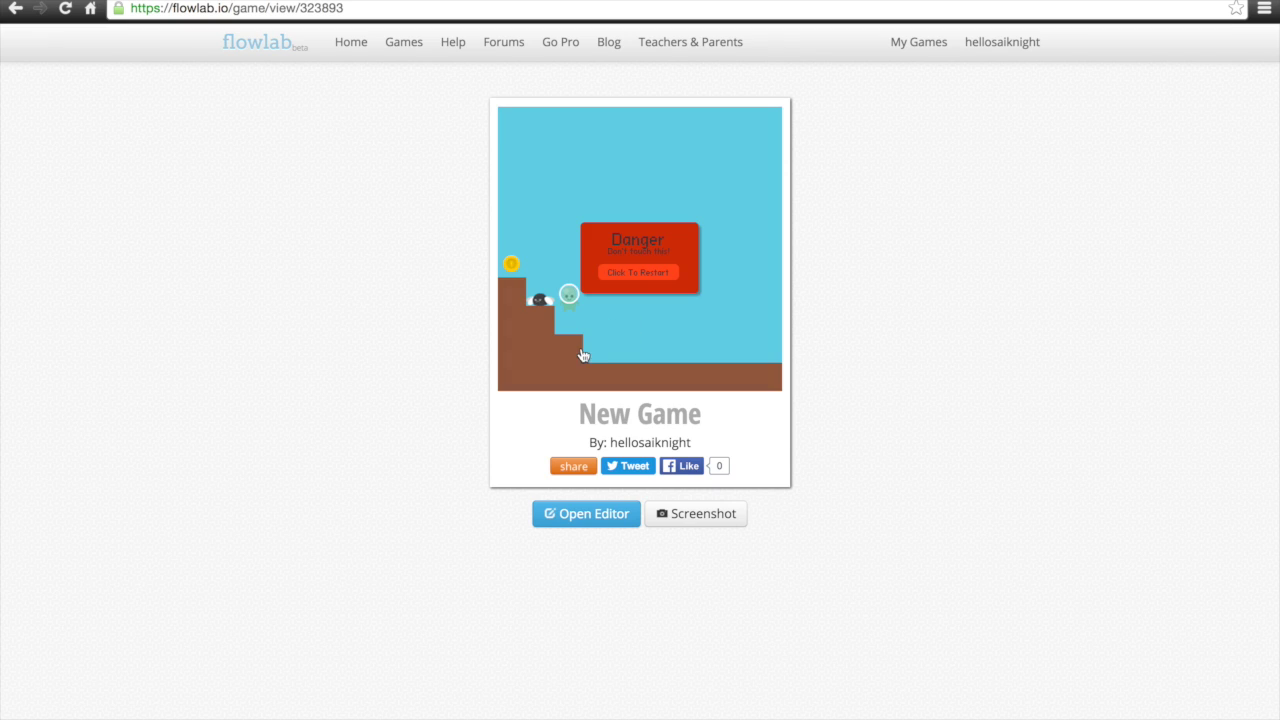
pyautogui.click(636, 272)
pyautogui.press('Left')
pyautogui.press('Up')
pyautogui.press('Left')
pyautogui.press('Up')
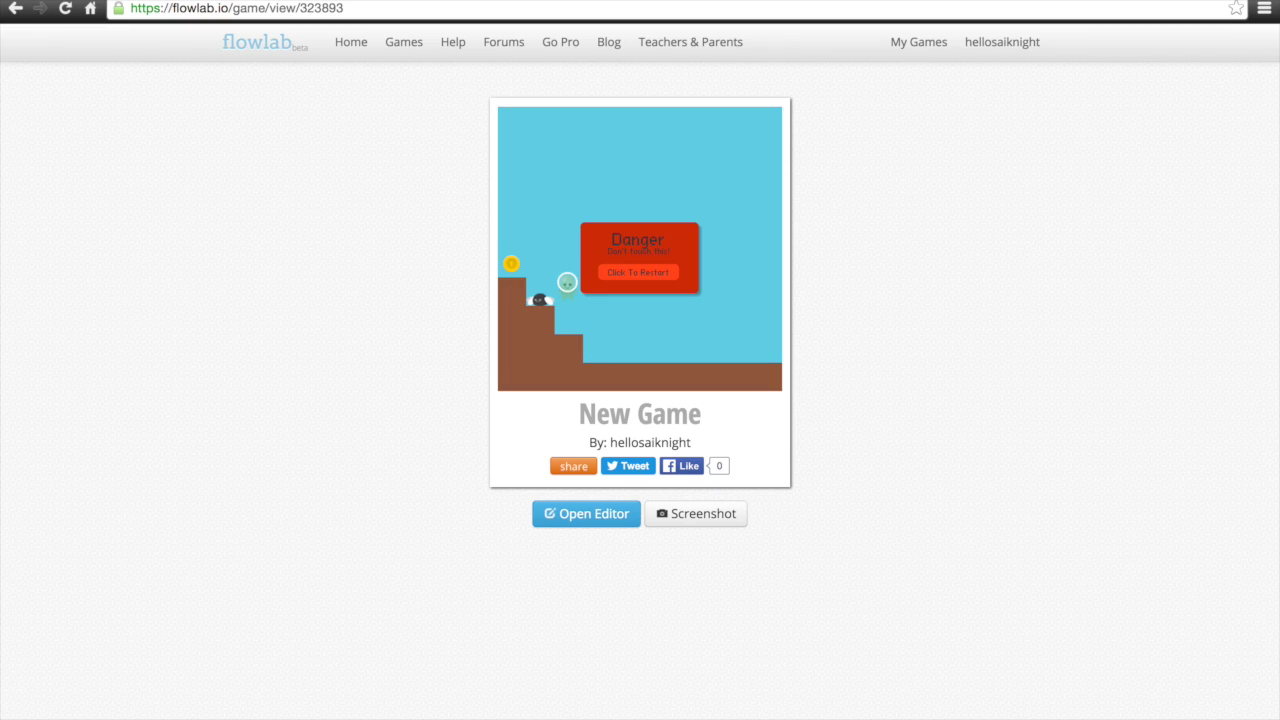
pyautogui.click(639, 274)
pyautogui.press('Left')
pyautogui.press('Up')
pyautogui.press('Up')
pyautogui.click(612, 283)
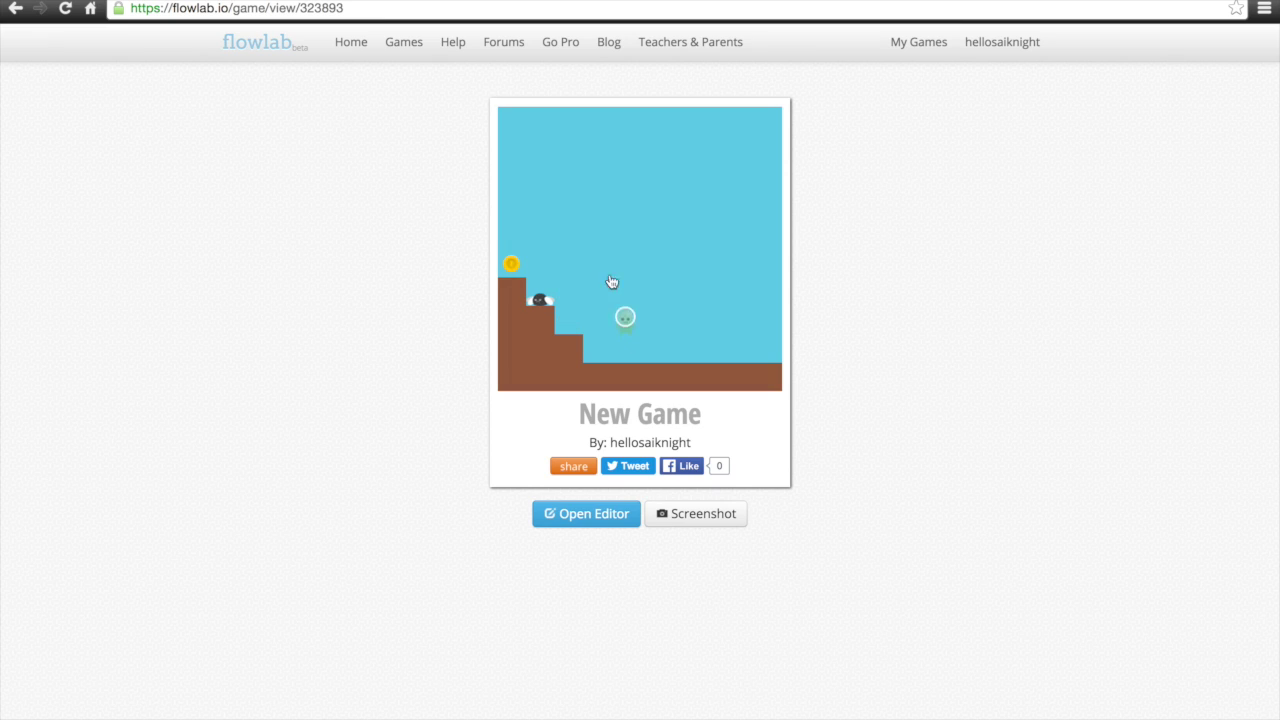
# Reopen the editor, move the coin to the floor by the far wall and the fly between it and the character, and run the game
pyautogui.click(580, 518)
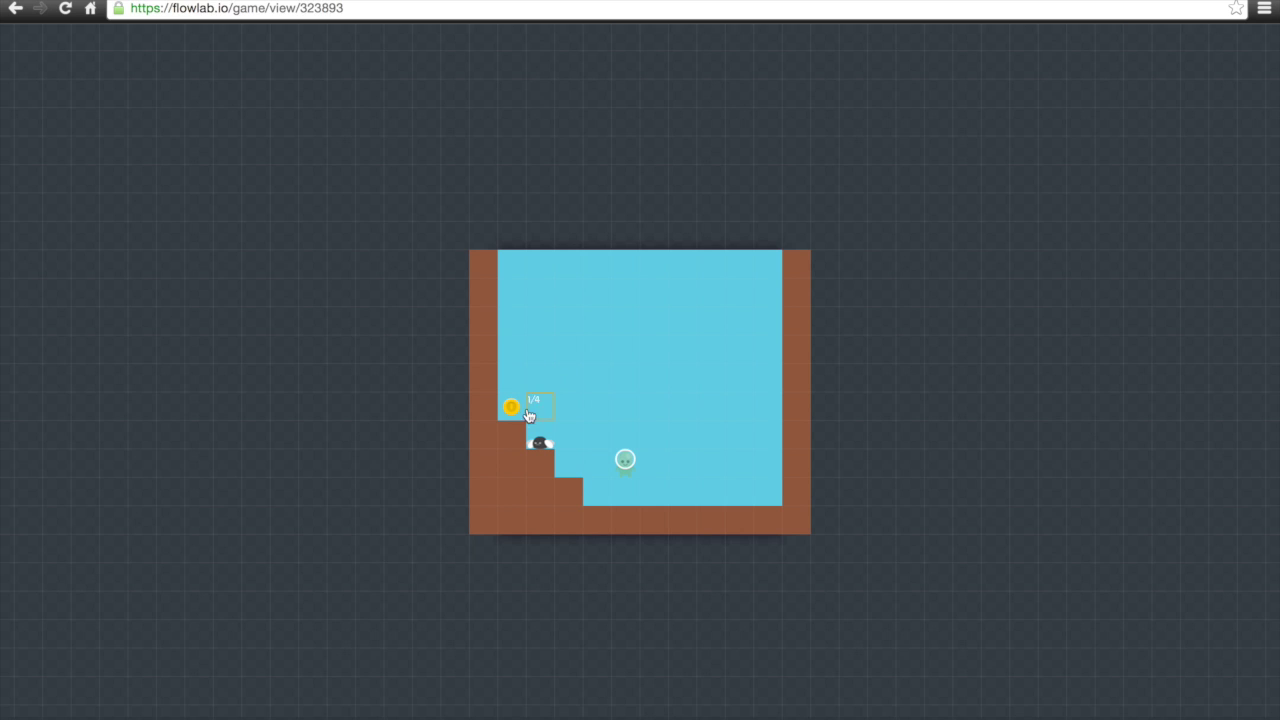
pyautogui.moveTo(508, 406); pyautogui.dragTo(767, 494)
pyautogui.moveTo(537, 441); pyautogui.dragTo(710, 496)
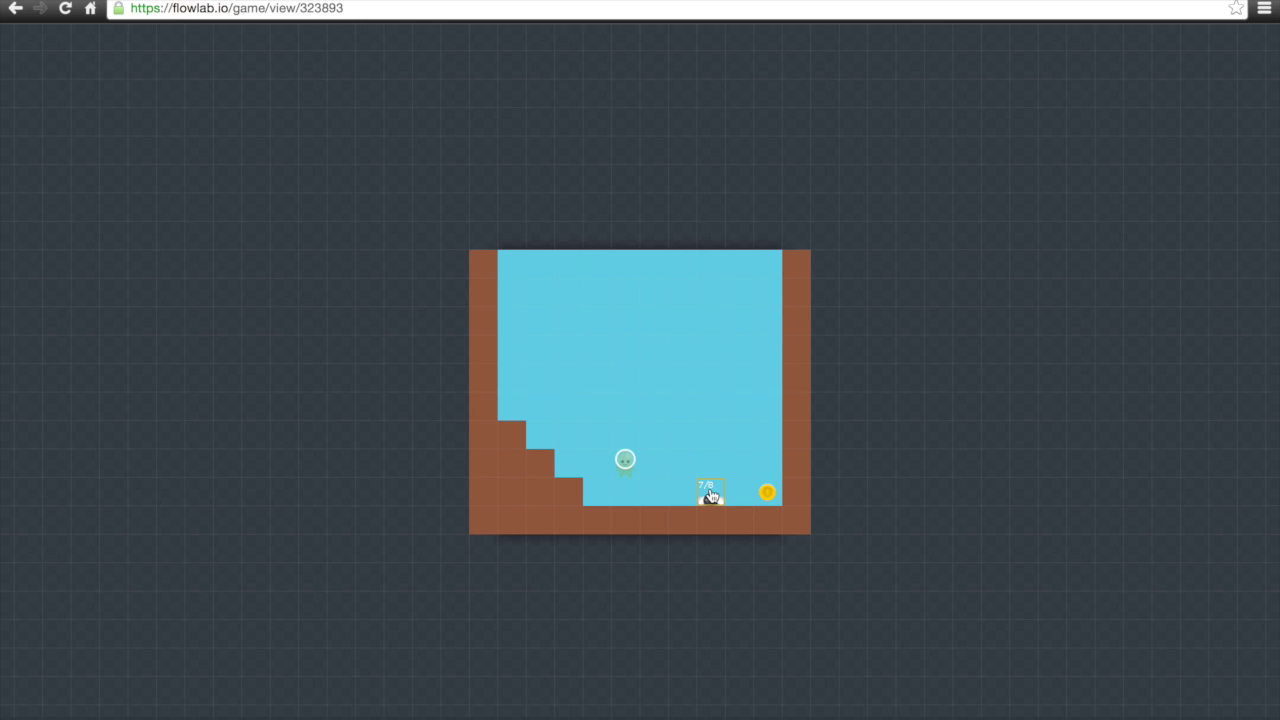
pyautogui.click(457, 708)
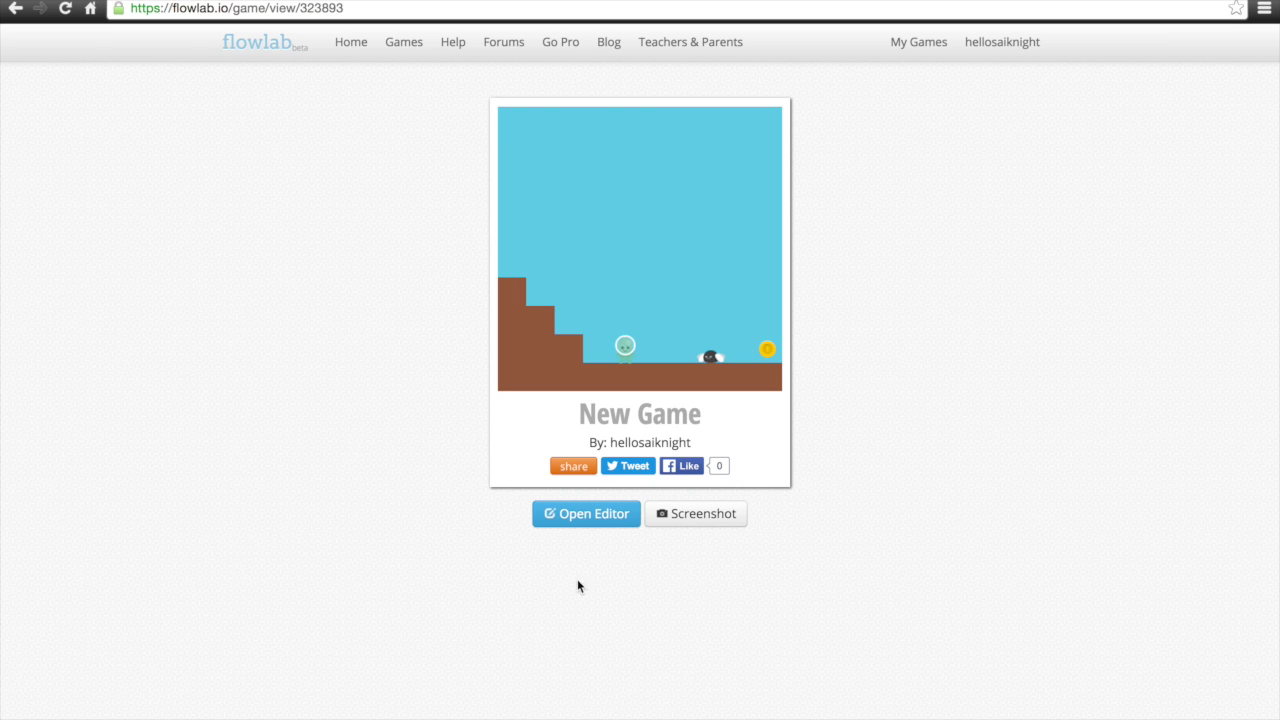
# Open the coin's behaviors, move the RestartGame component lower, and remove its connection from the Destroyer
pyautogui.click(593, 516)
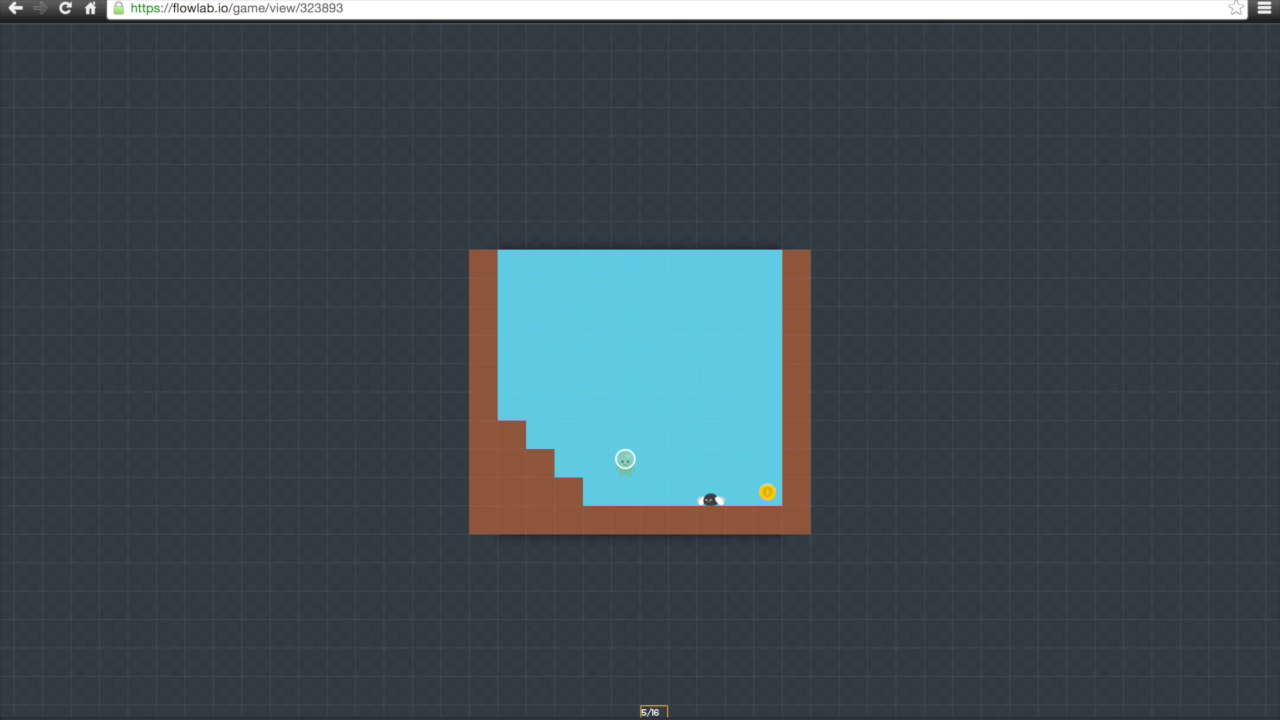
pyautogui.click(768, 492)
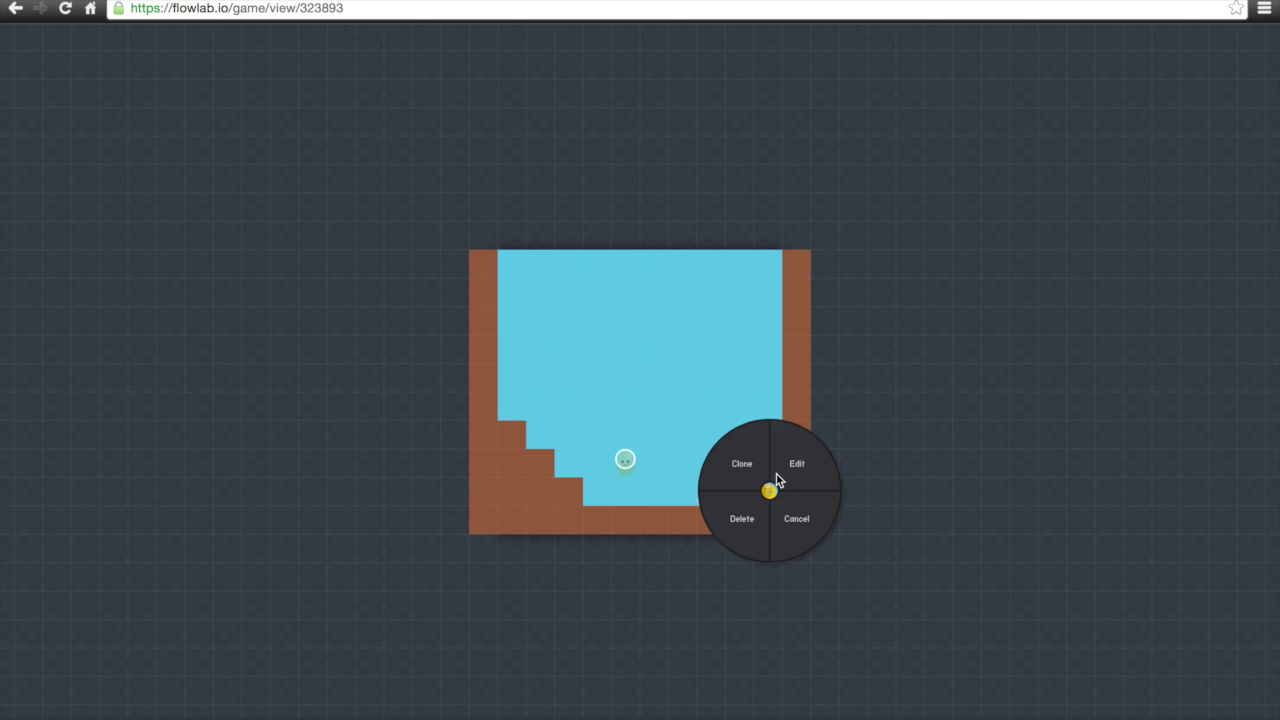
pyautogui.click(779, 478)
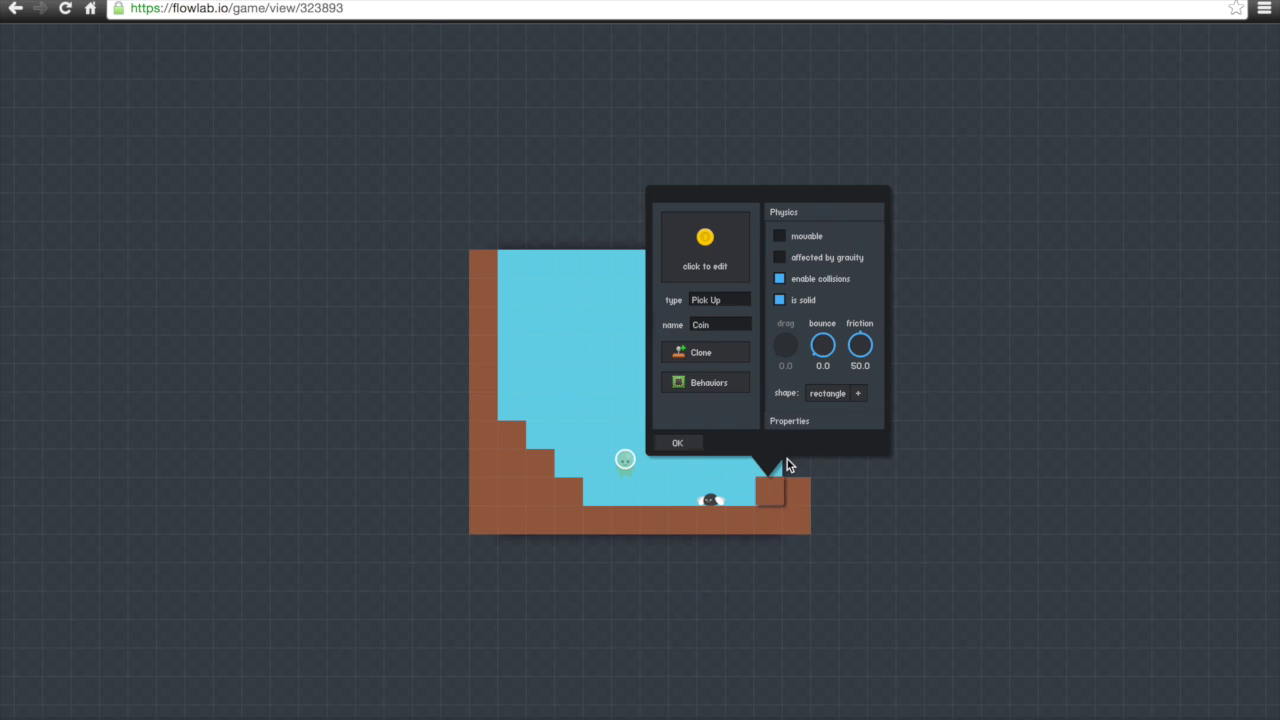
pyautogui.click(718, 385)
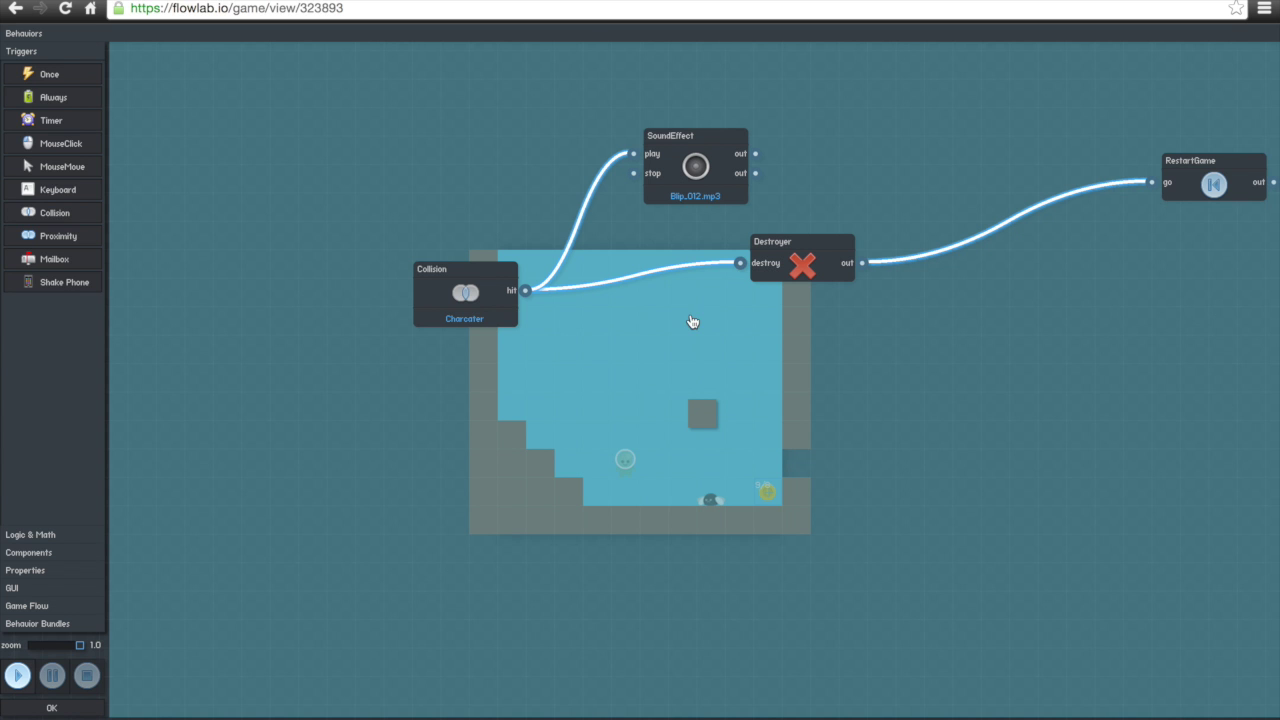
pyautogui.rightClick(1174, 176)
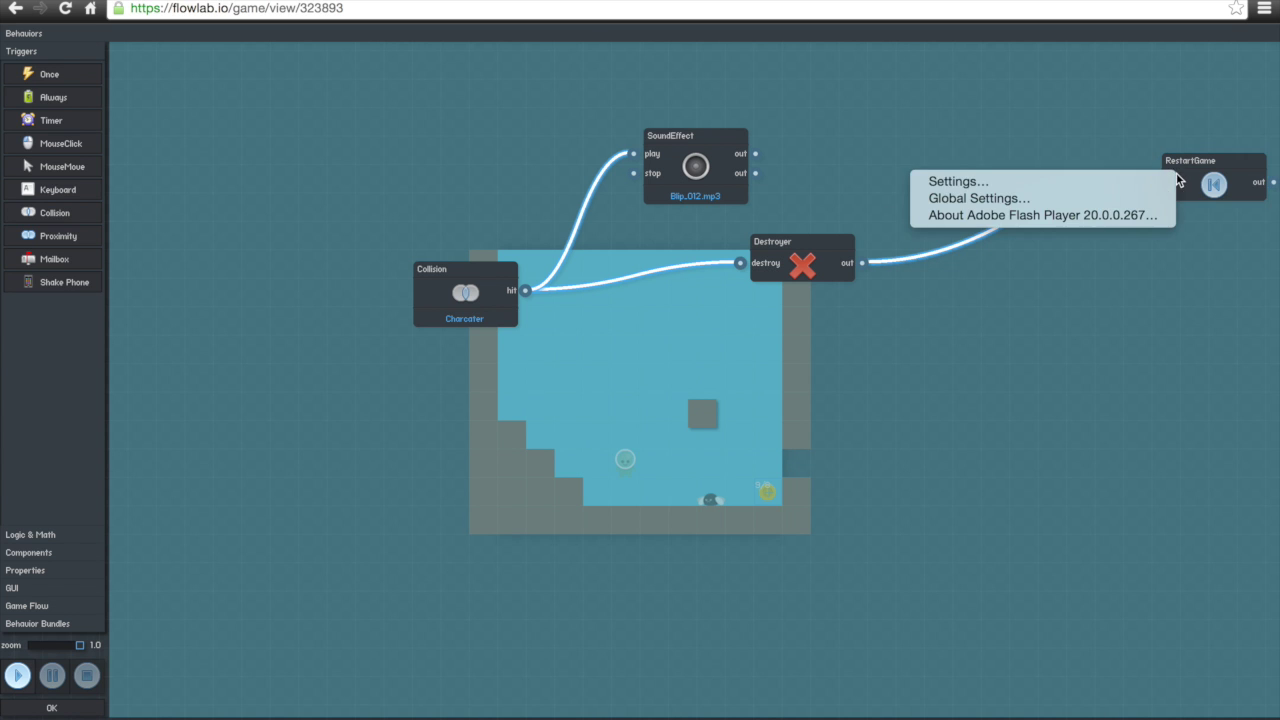
pyautogui.click(1173, 153)
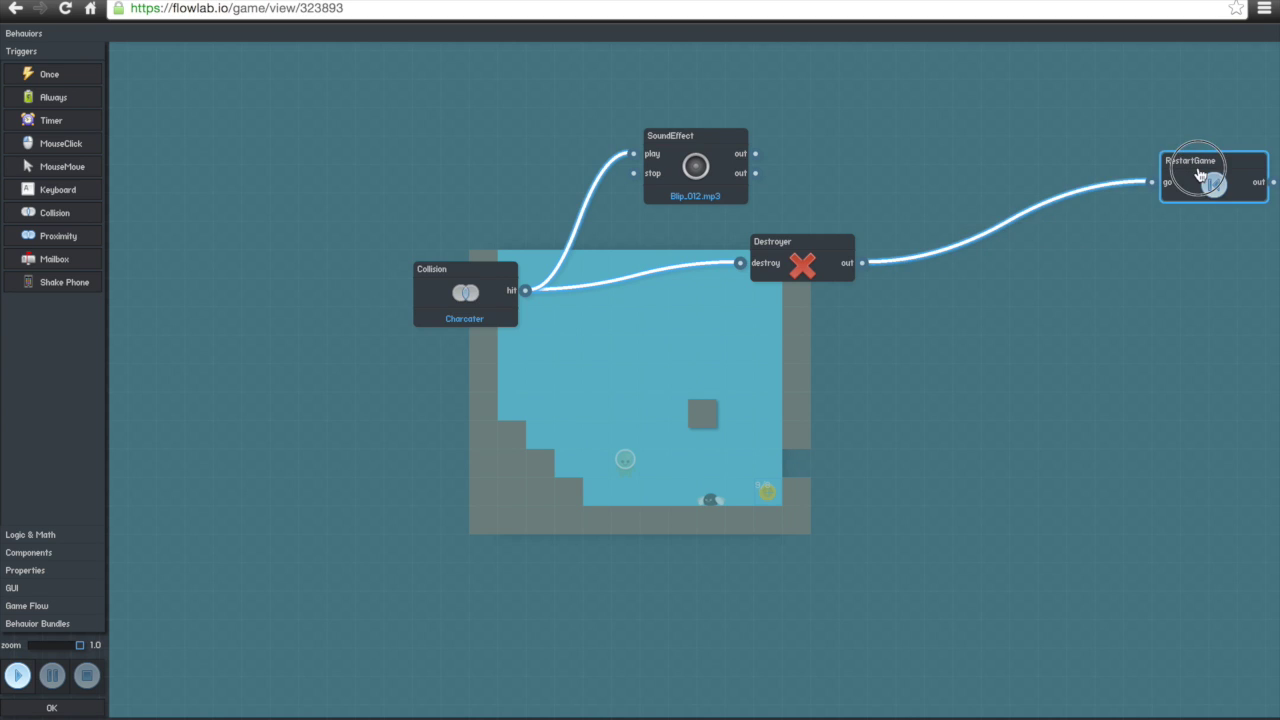
pyautogui.moveTo(1200, 177); pyautogui.dragTo(1196, 290)
pyautogui.click(1089, 297)
# Add an Alert component between the Destroyer and RestartGame, and connect the Destroyer's out to the Alert's show input
pyautogui.click(88, 606)
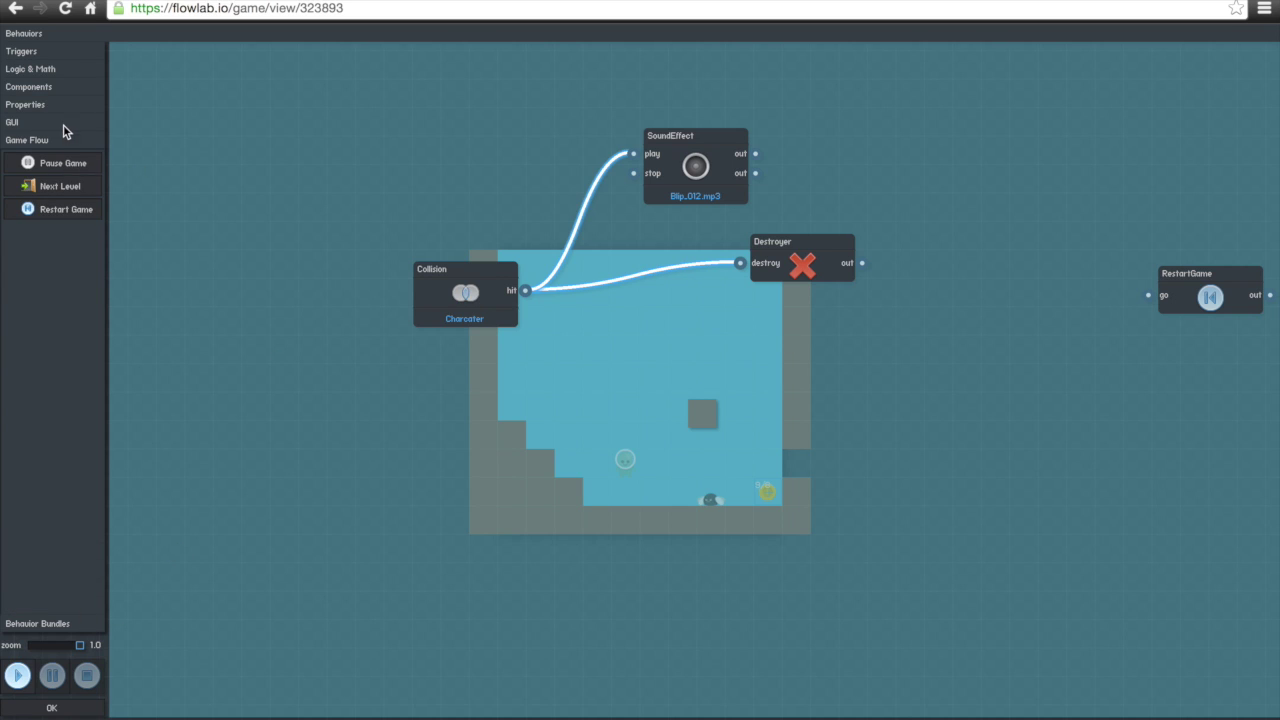
pyautogui.click(64, 124)
pyautogui.click(55, 147)
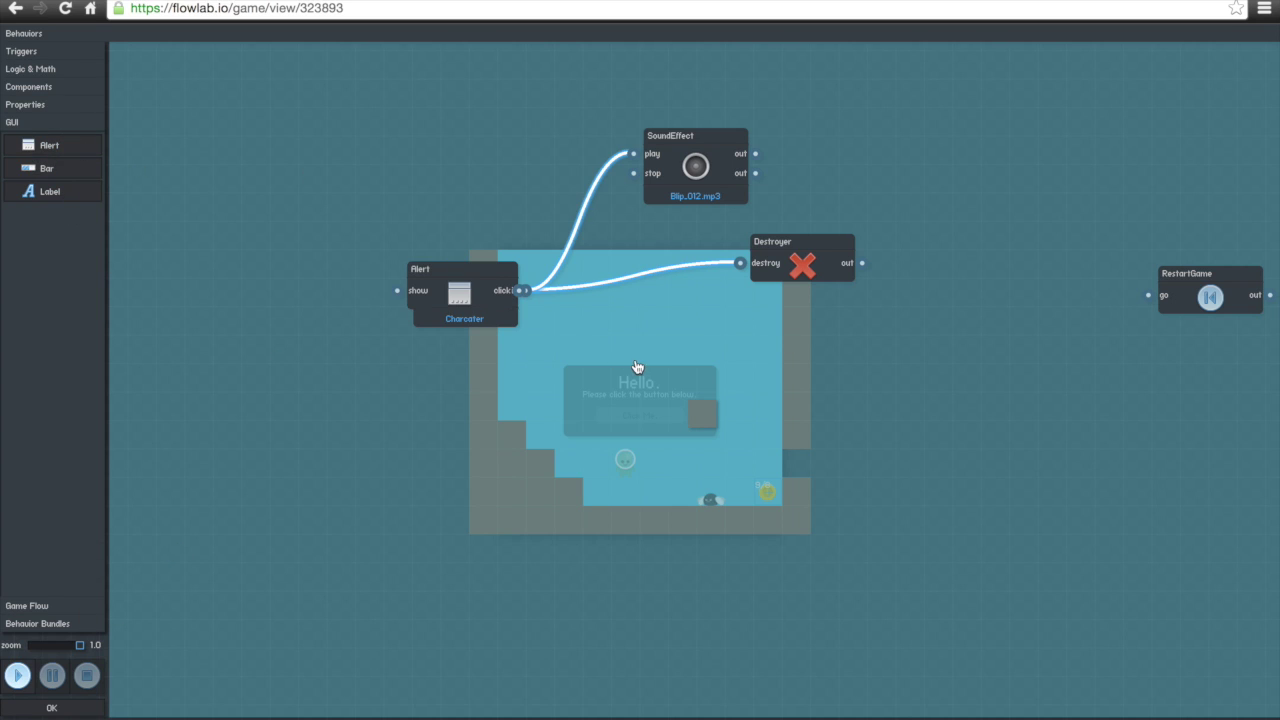
pyautogui.moveTo(463, 289); pyautogui.dragTo(862, 263)
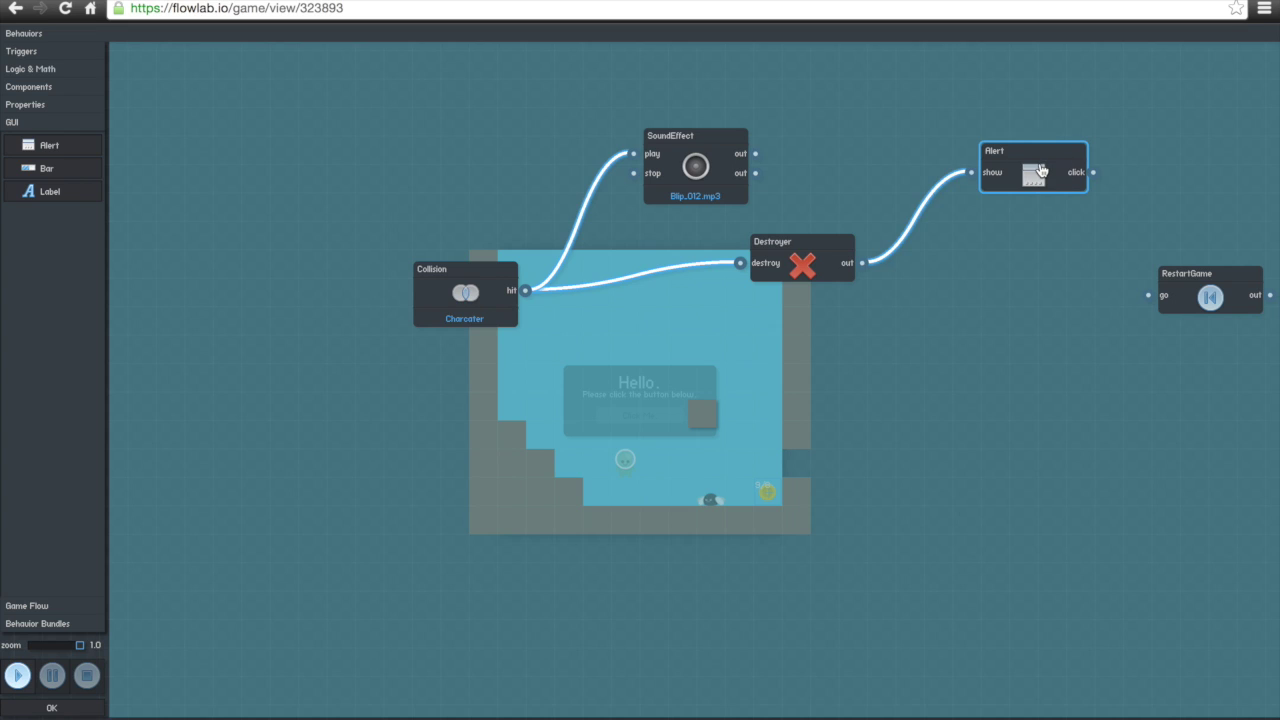
# Set the coin's Alert title to "You Win1!!." and connect the Alert's click output to the RestartGame component's go input
pyautogui.click(1041, 171)
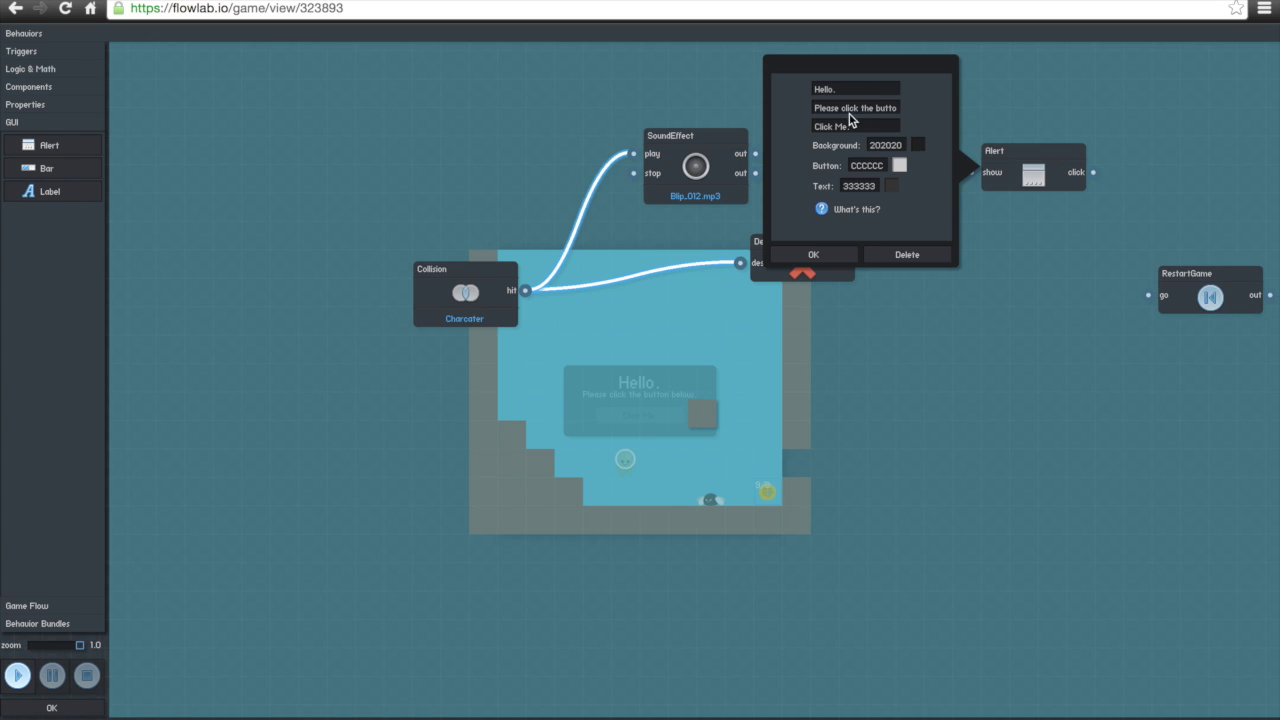
pyautogui.moveTo(833, 88); pyautogui.dragTo(794, 91)
pyautogui.write('You.')
pyautogui.click(813, 256)
pyautogui.moveTo(1093, 172); pyautogui.dragTo(1148, 295)
pyautogui.click(102, 707)
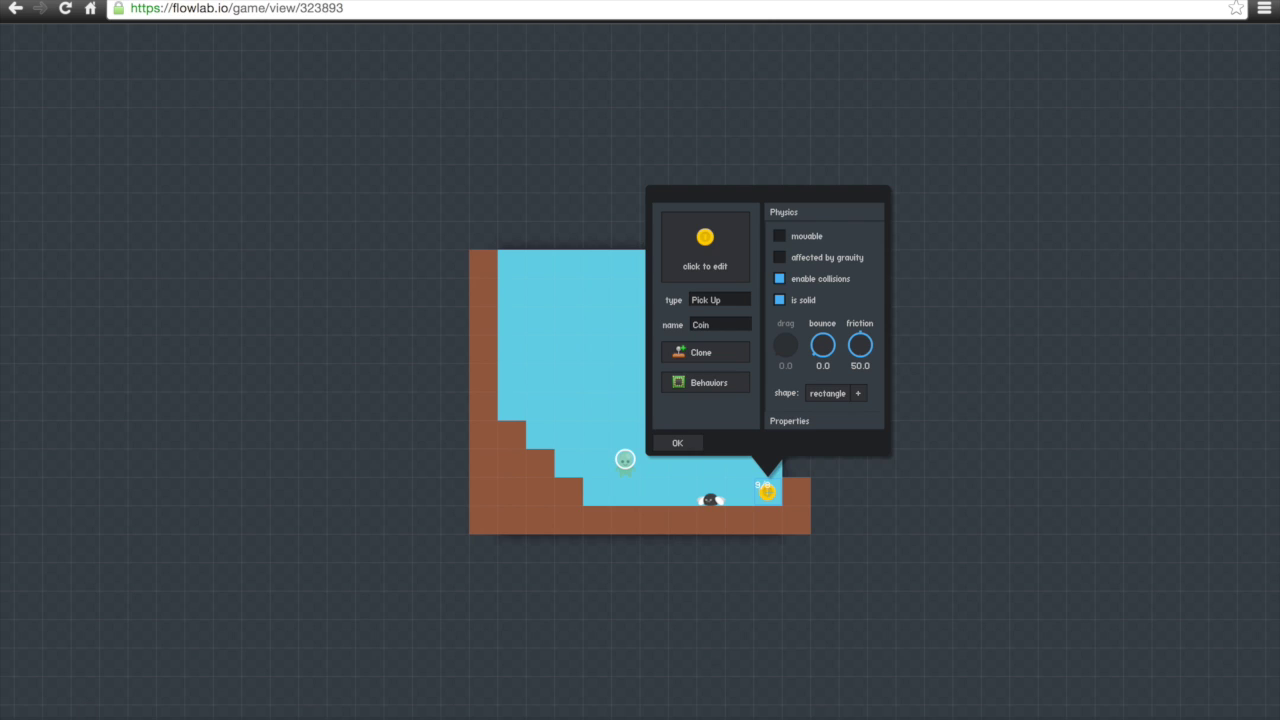
# Run the game and jump the character over the fly to the coin, restarting after the danger alert
pyautogui.click(455, 712)
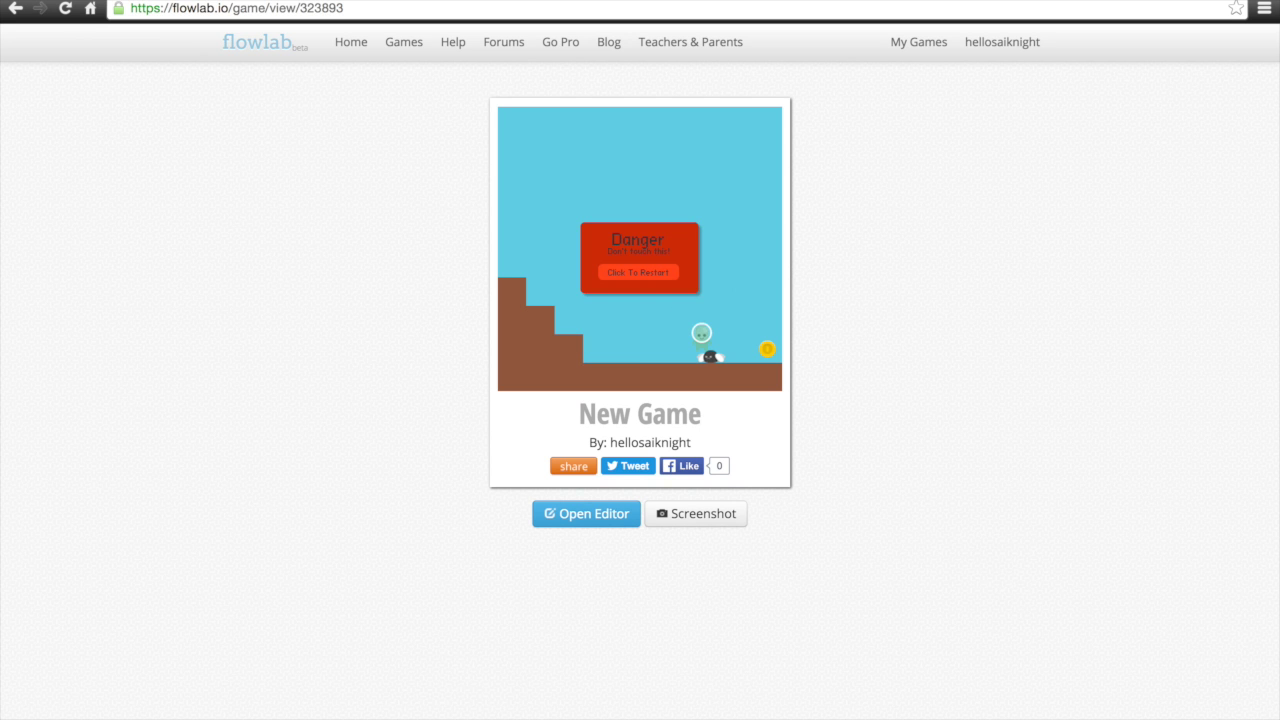
pyautogui.click(658, 274)
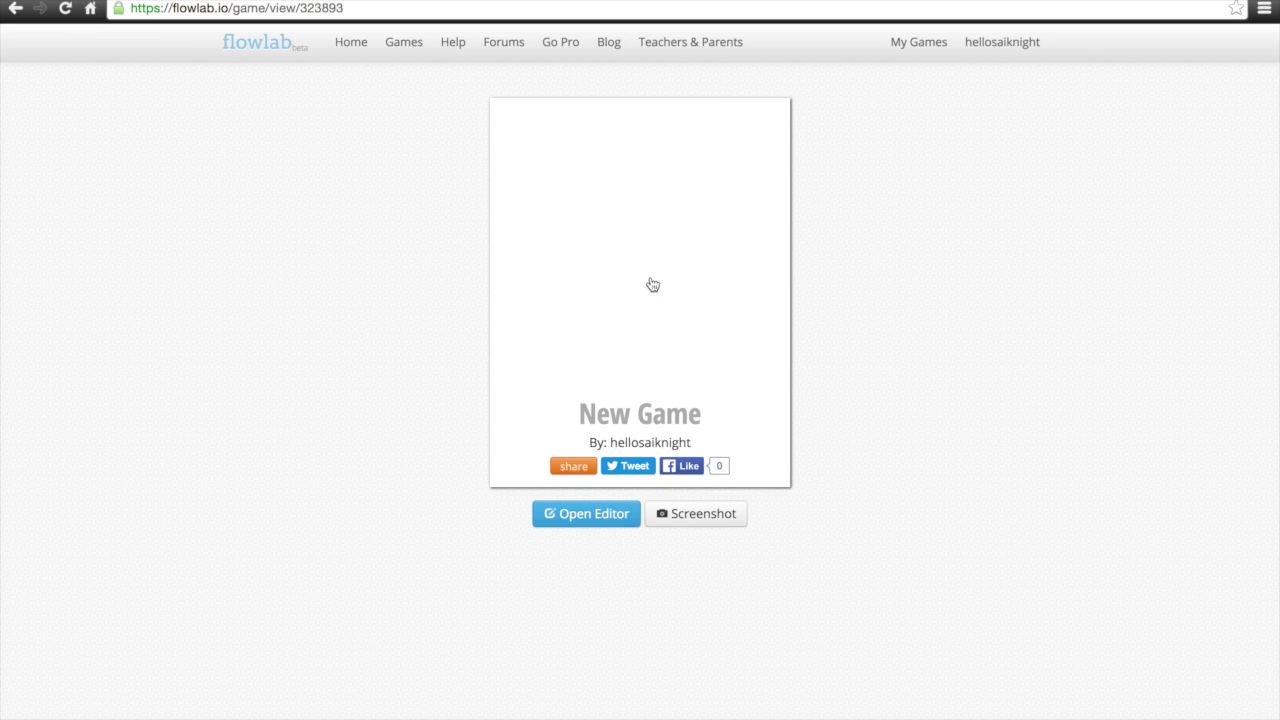
pyautogui.press('Right')
pyautogui.press('Up')
pyautogui.press('Up')
pyautogui.press('Left')
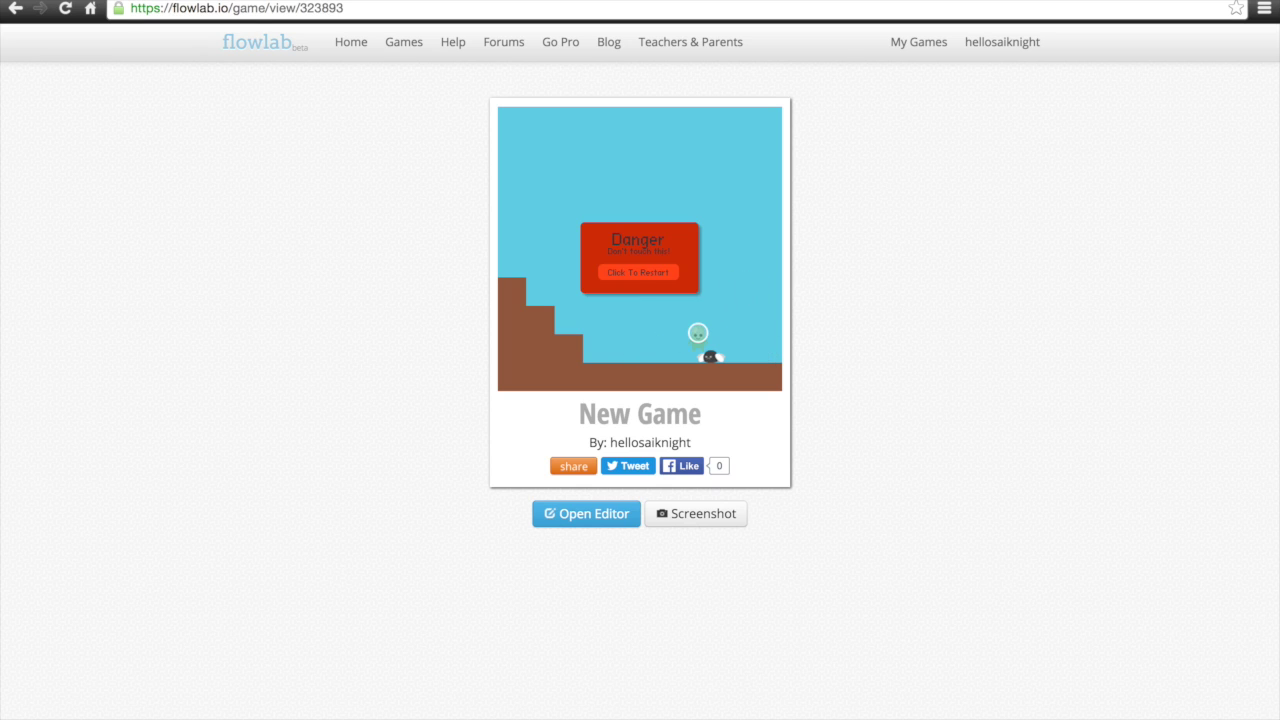
# Reopen the coin's behaviors, move RestartGame nearer the Alert, and connect the Alert's show input to SoundEffect's first out instead of the Destroyer
pyautogui.click(590, 514)
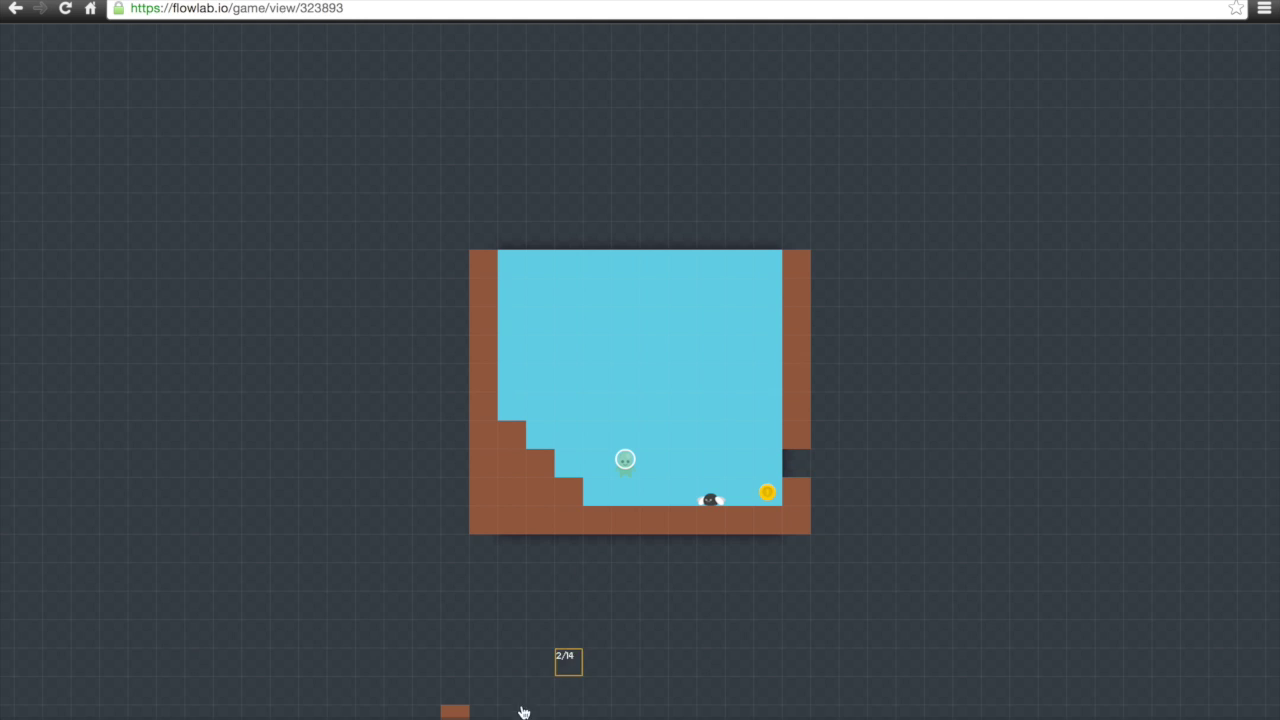
pyautogui.click(766, 489)
pyautogui.click(786, 455)
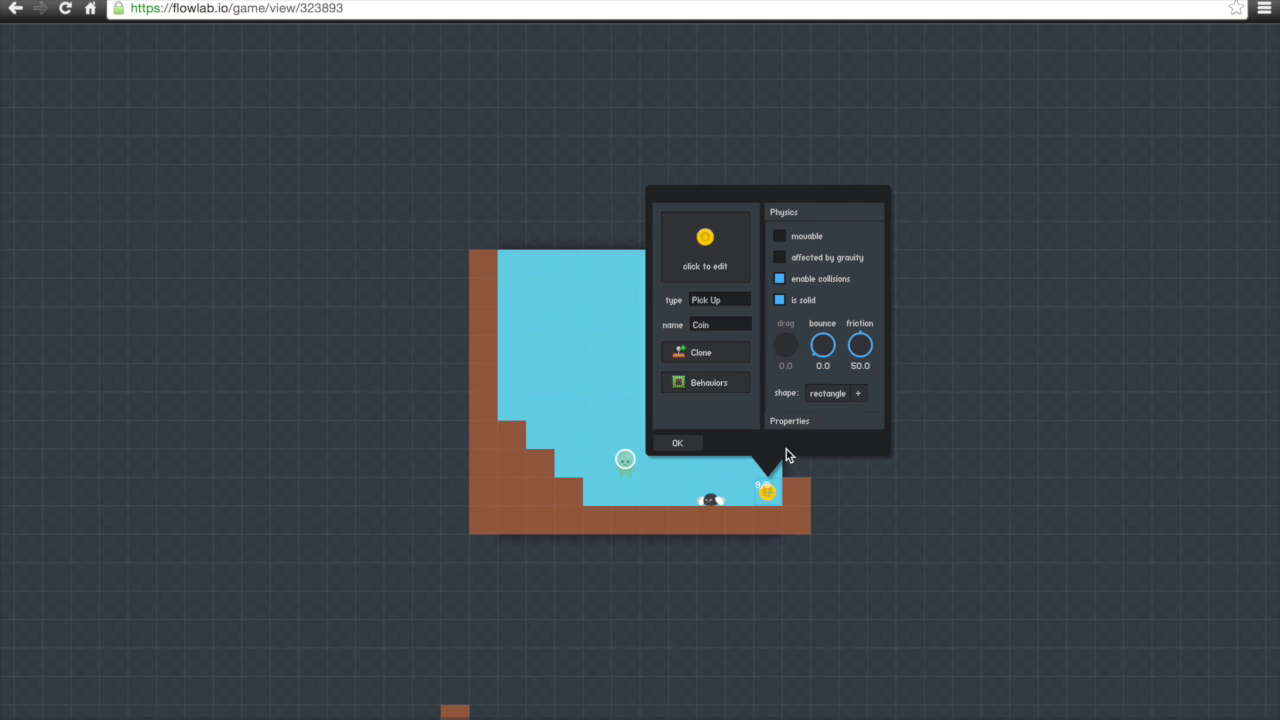
pyautogui.click(723, 391)
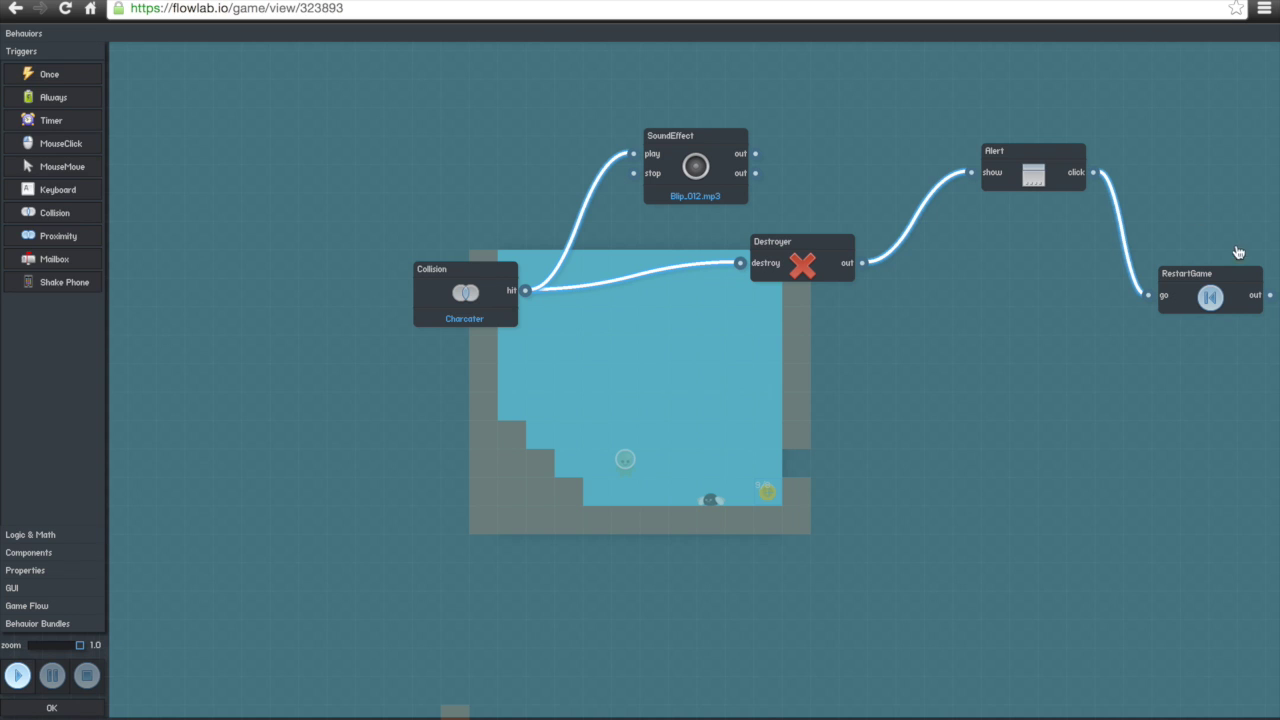
pyautogui.moveTo(1208, 277); pyautogui.dragTo(1117, 308)
pyautogui.moveTo(979, 187); pyautogui.dragTo(751, 160)
pyautogui.click(852, 175)
pyautogui.click(88, 708)
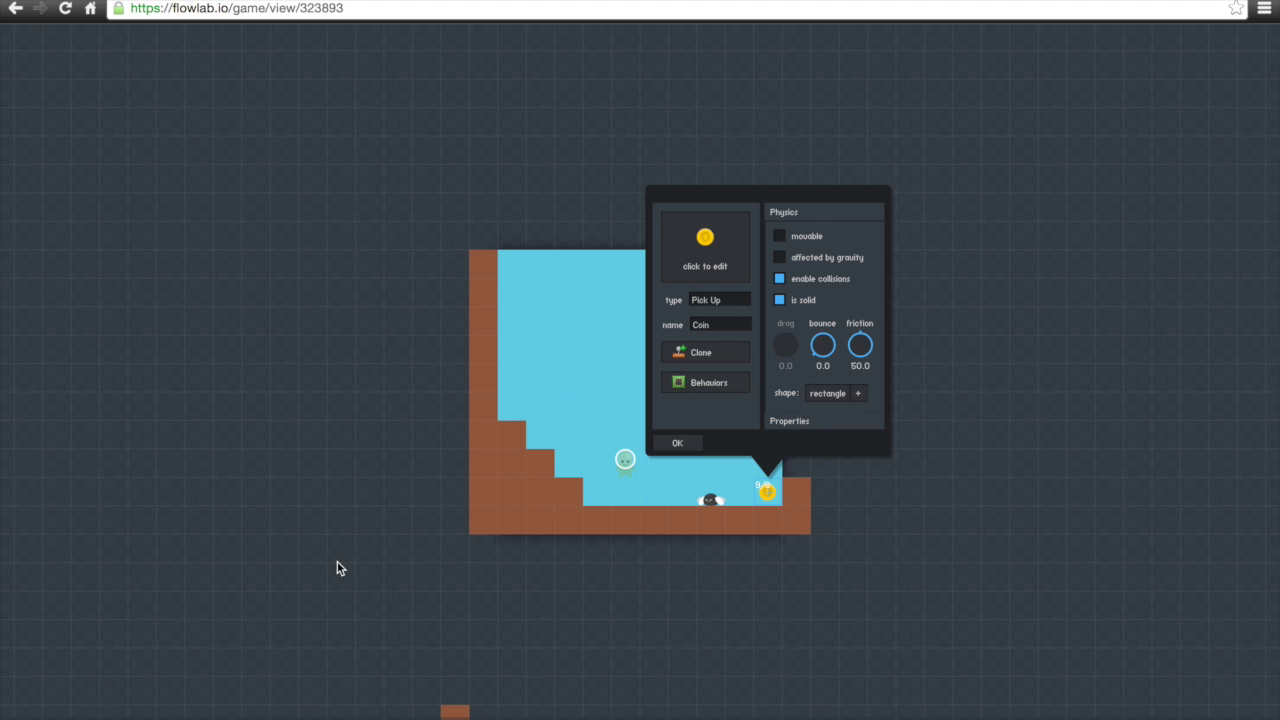
# Play the game again from a restart and bring the character to the coin to test its alert
pyautogui.click(458, 711)
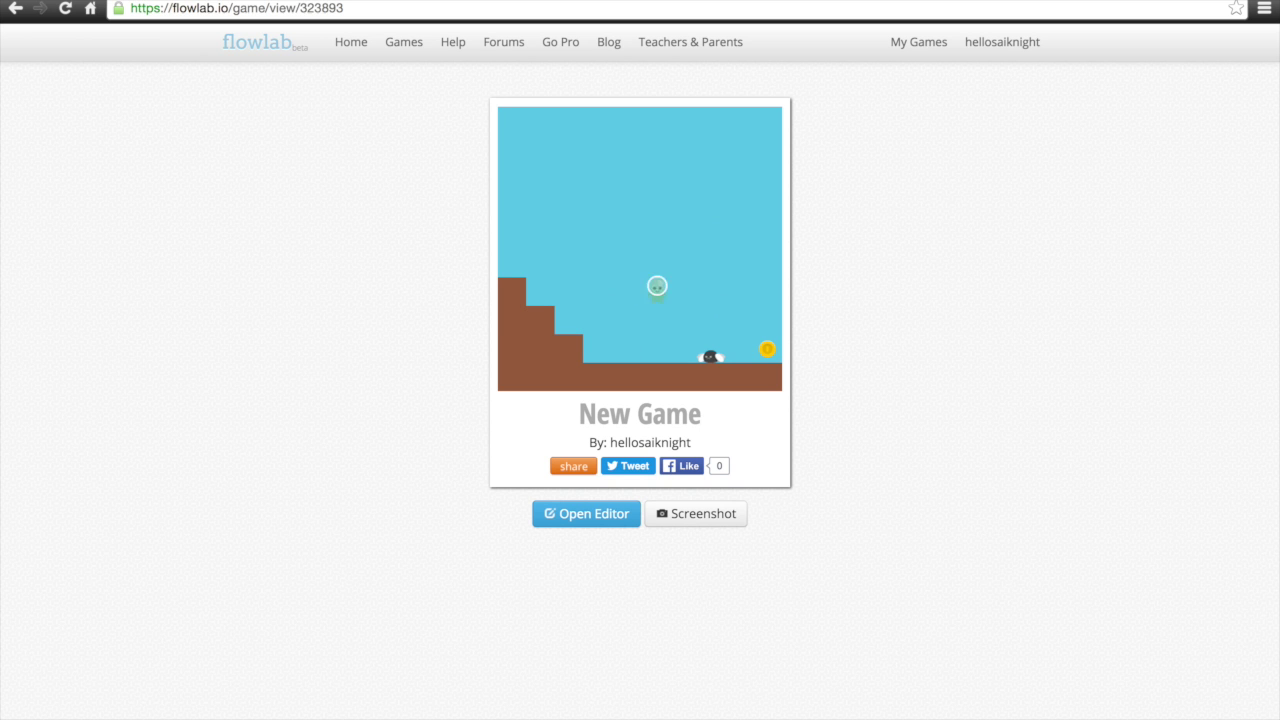
pyautogui.click(657, 277)
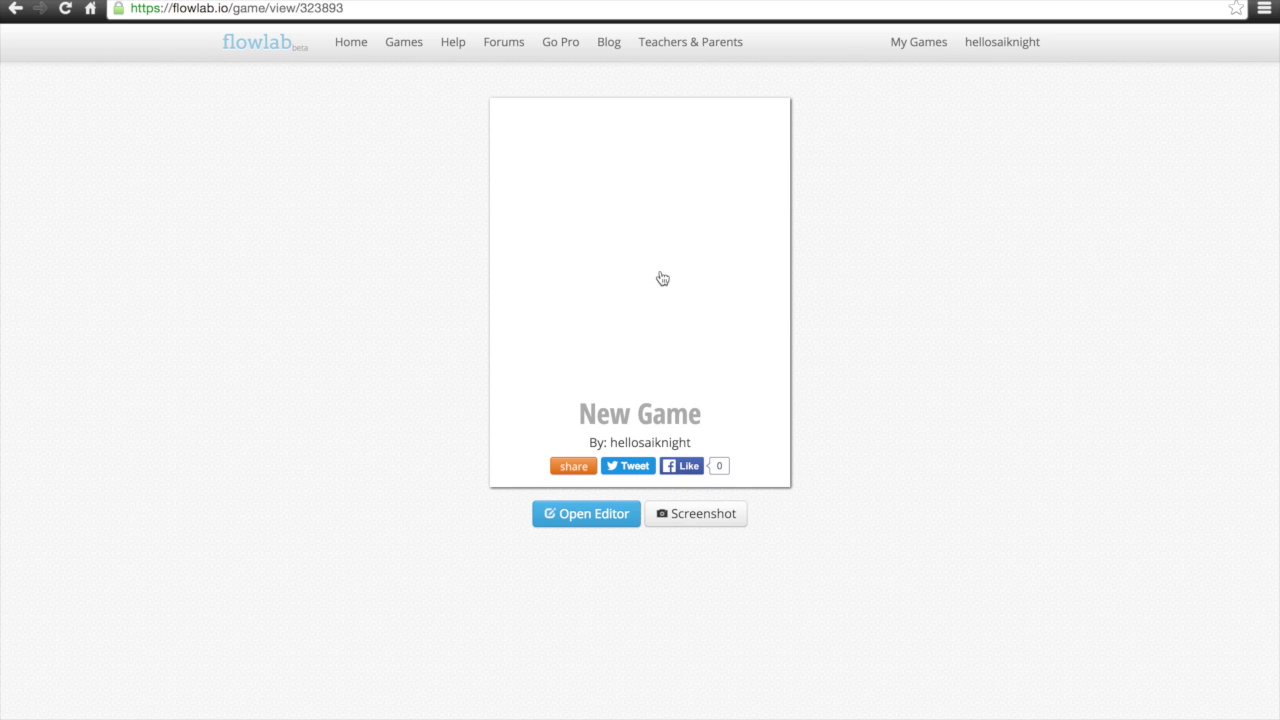
pyautogui.press('Right')
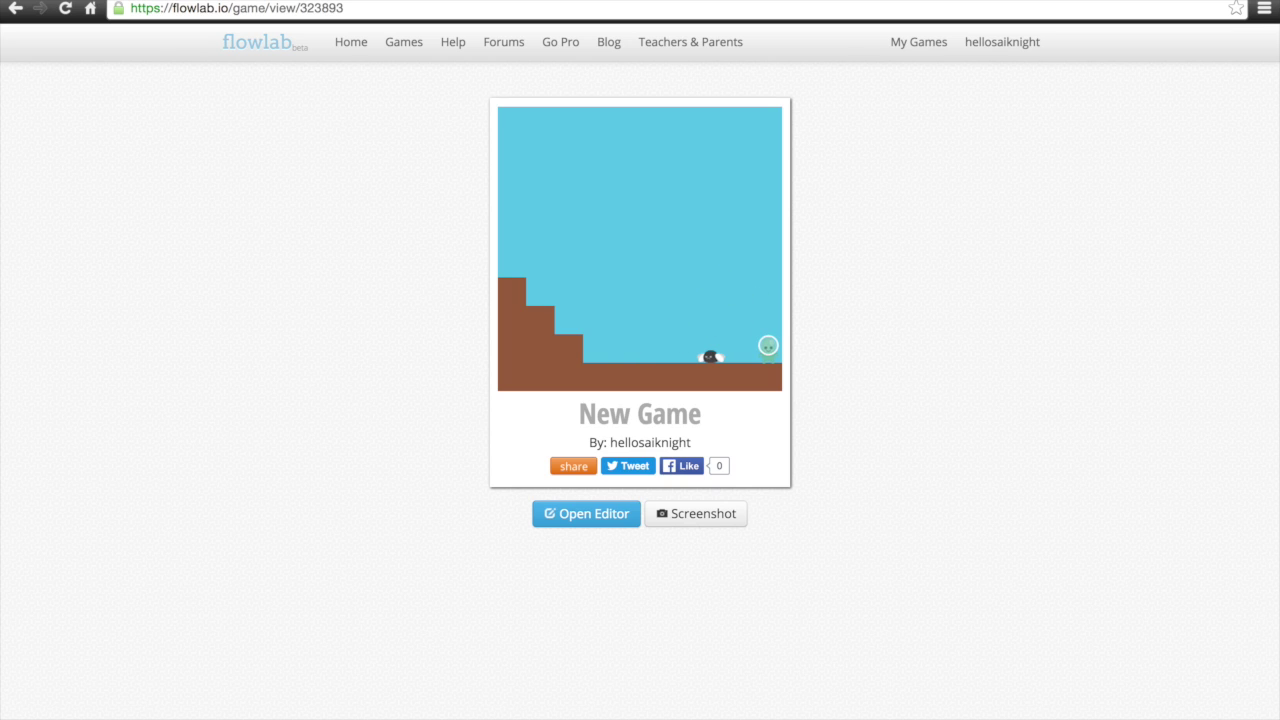
# Reopen the editor and move the stray ground block into the gap in the wall beside the coin
pyautogui.click(589, 519)
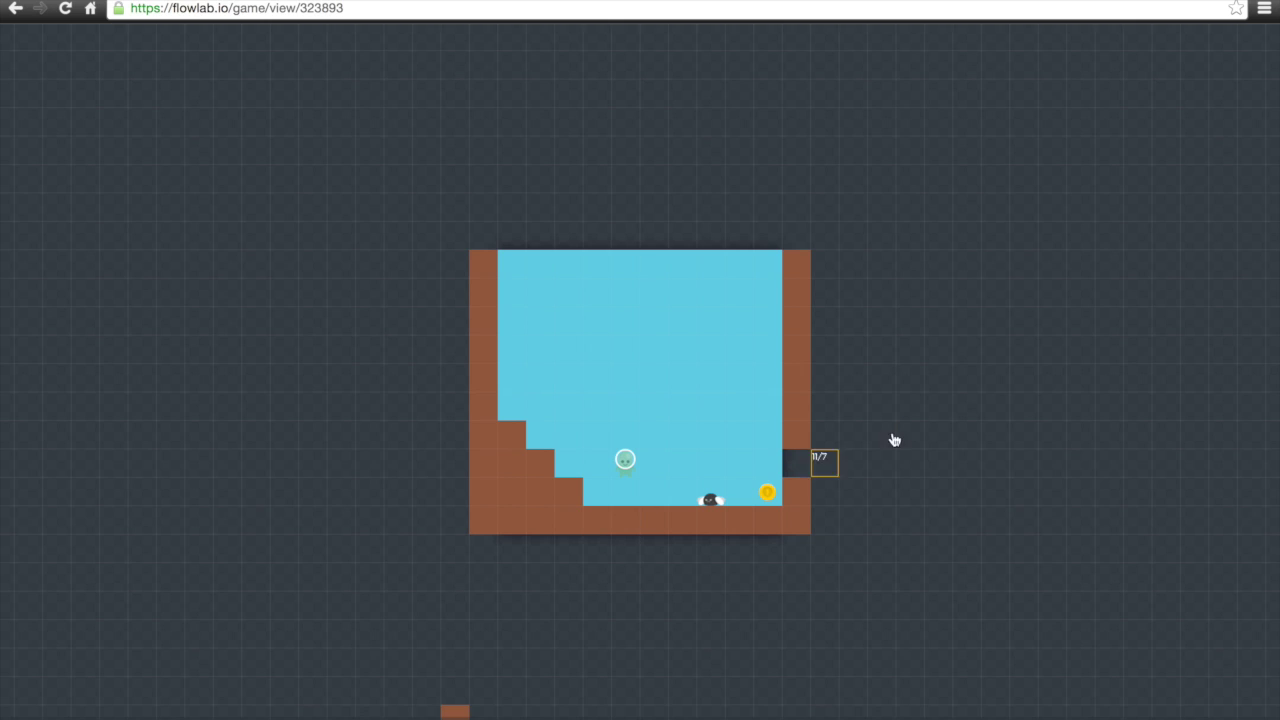
pyautogui.moveTo(457, 709); pyautogui.dragTo(797, 480)
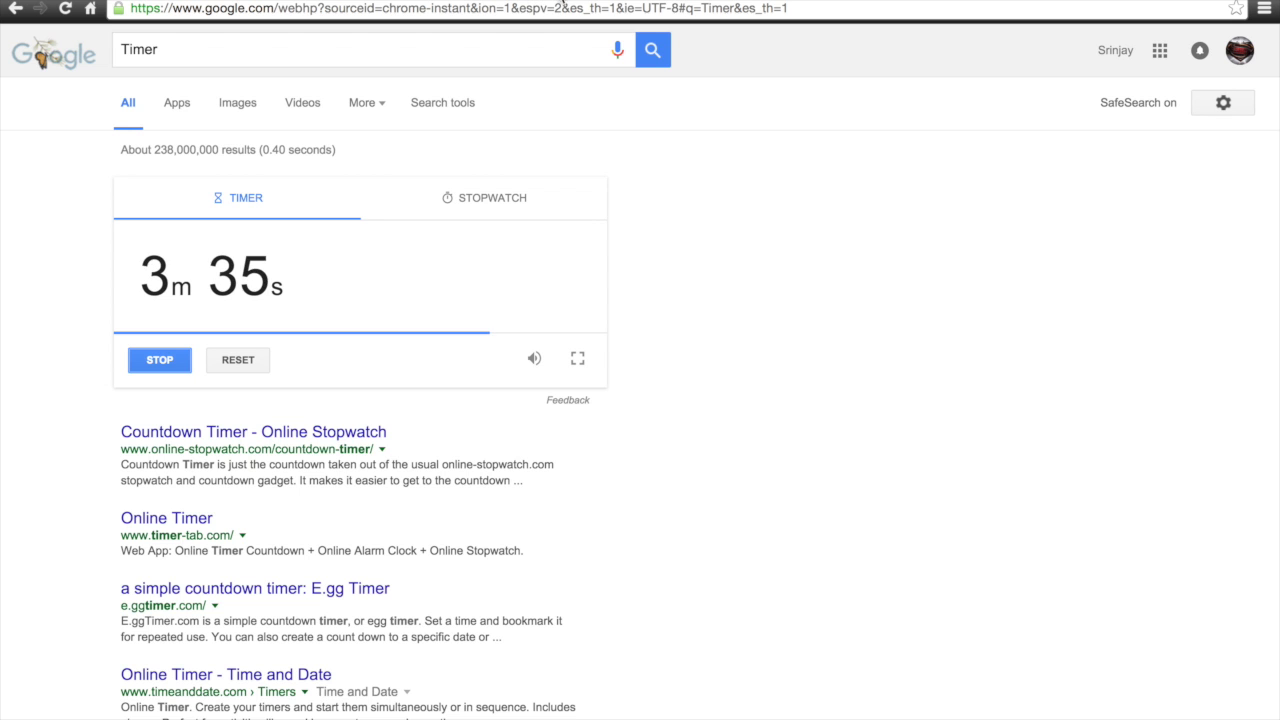
pyautogui.click(530, 3)
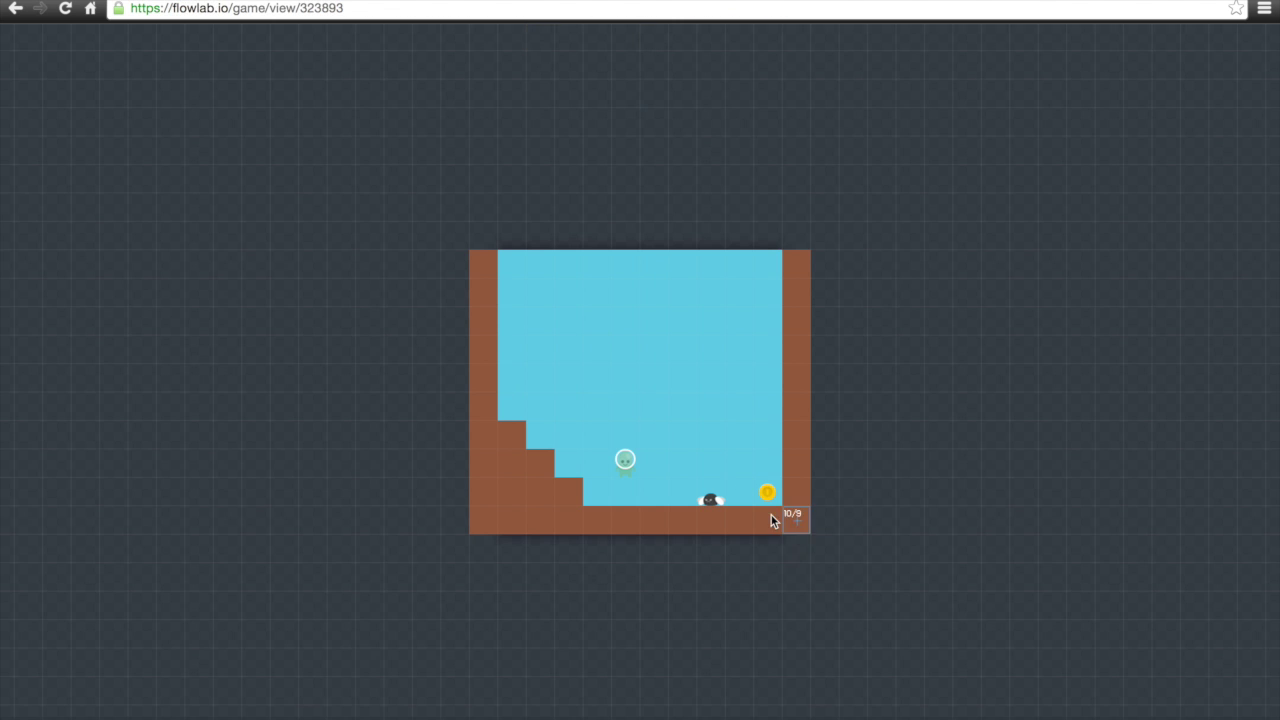
# In the coin's behaviors, disconnect the Alert from SoundEffect and connect its show input to the Collision's hit output
pyautogui.click(762, 489)
pyautogui.click(782, 470)
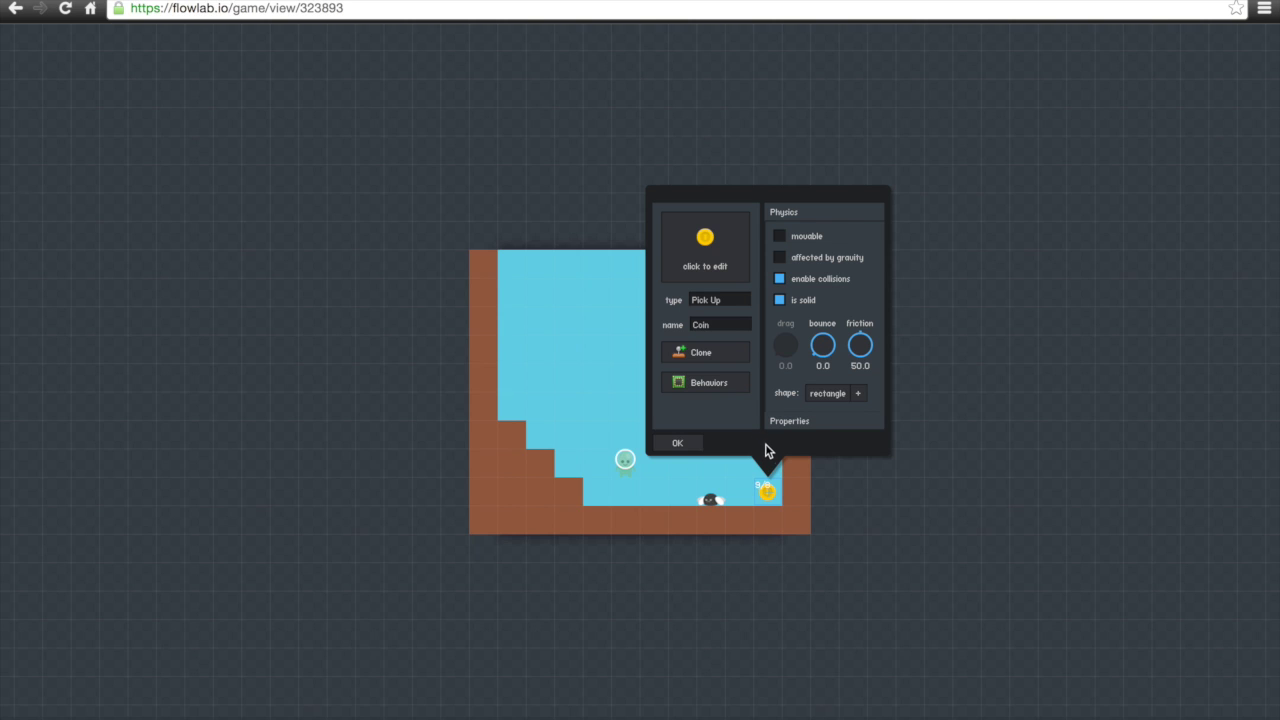
pyautogui.click(708, 383)
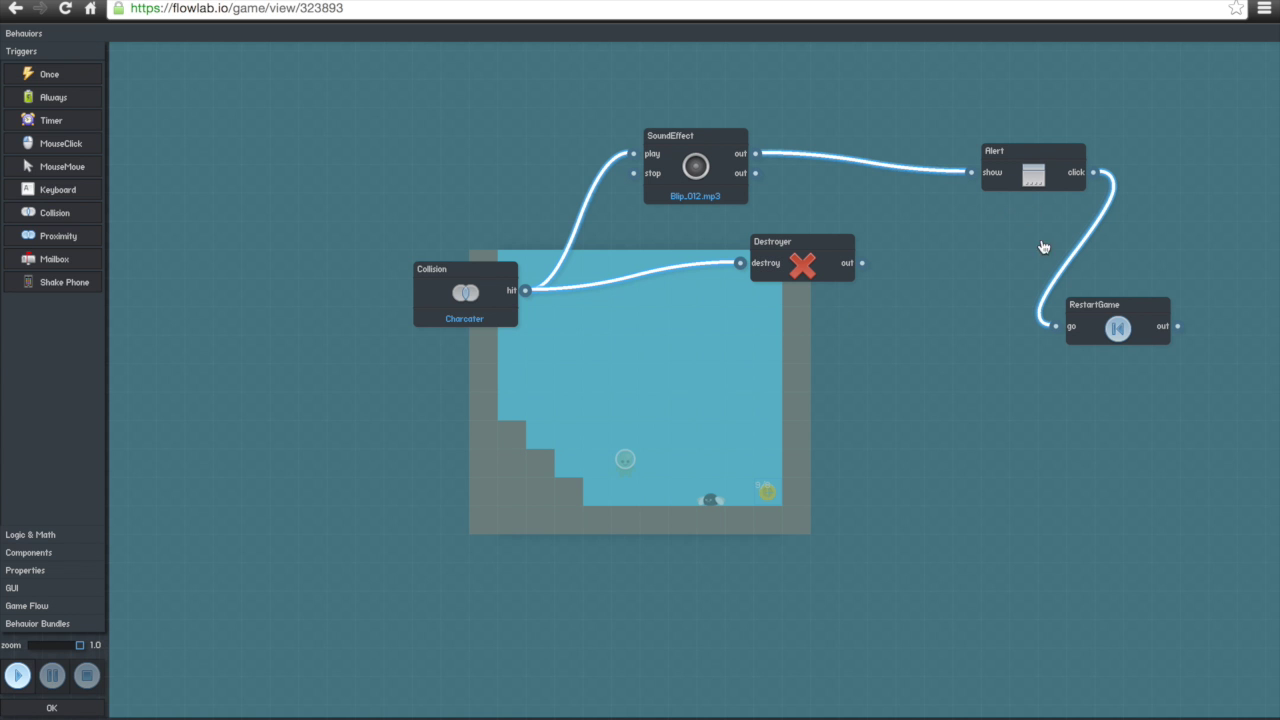
pyautogui.click(1020, 178)
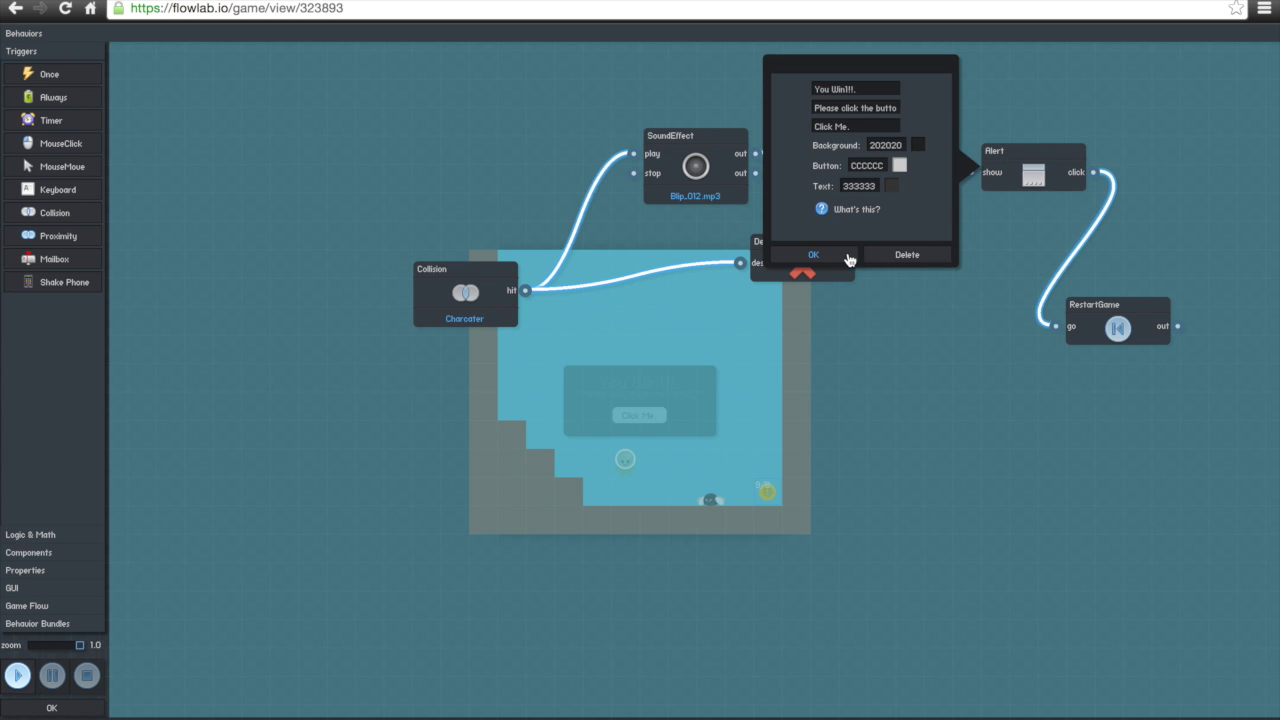
pyautogui.click(845, 256)
pyautogui.click(930, 172)
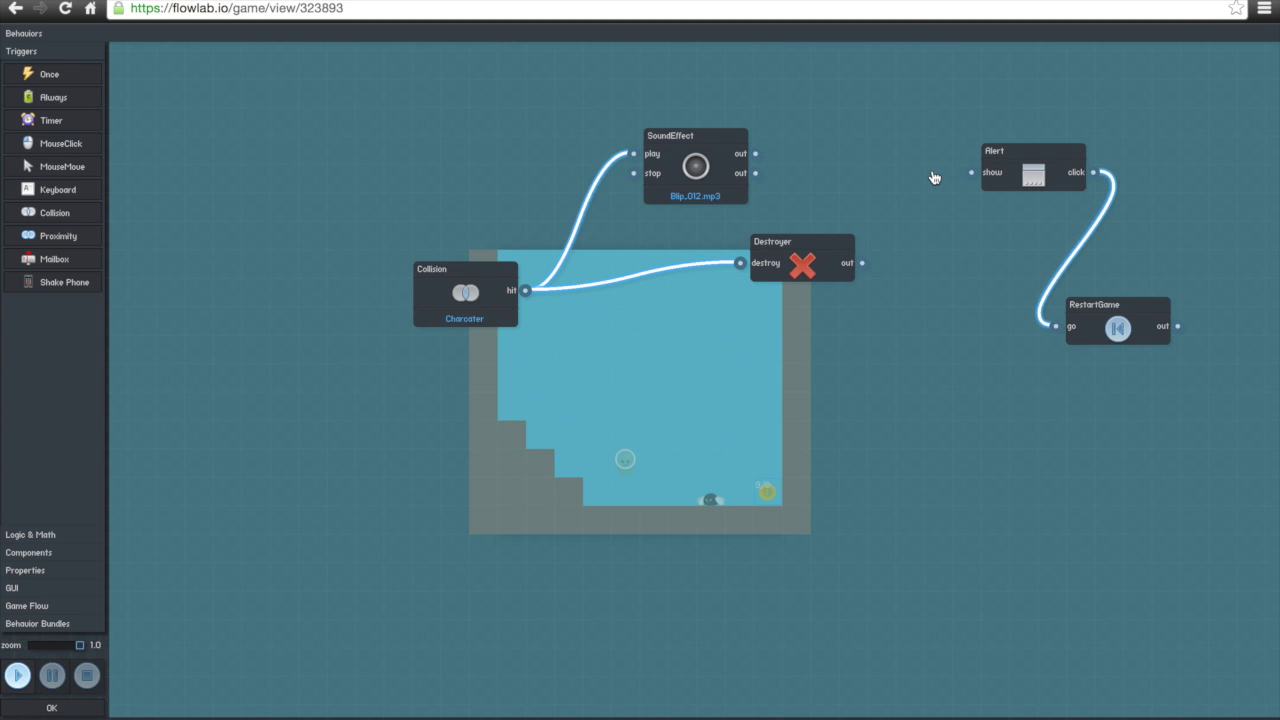
pyautogui.moveTo(970, 172); pyautogui.dragTo(527, 296)
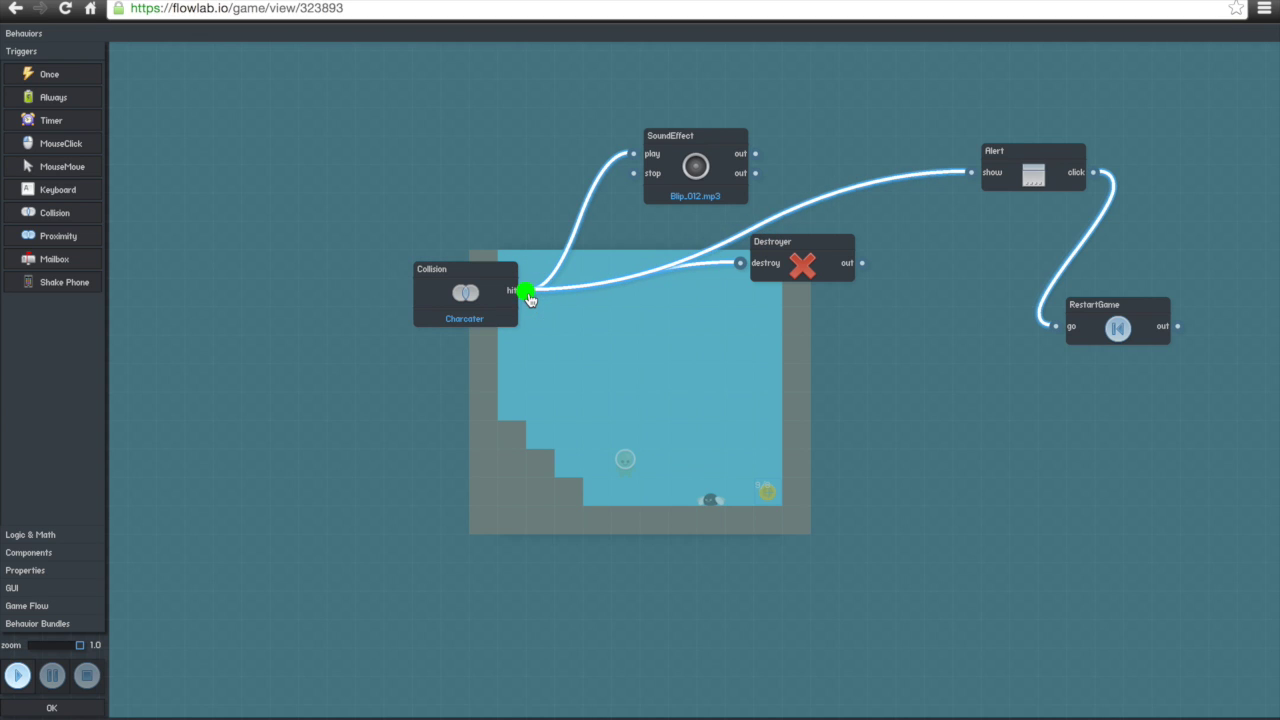
# Test the coin's behaviors in the live preview, stopping and rerunning the game to reach the coin
pyautogui.click(17, 678)
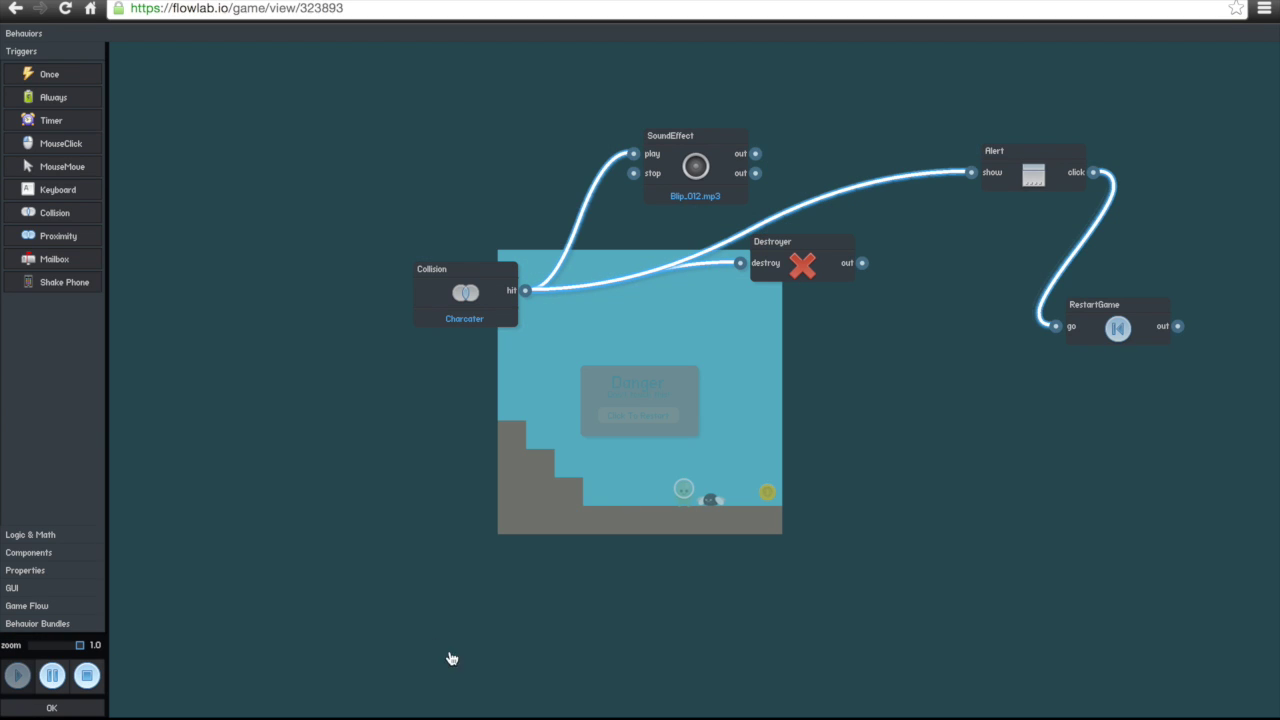
pyautogui.click(86, 675)
pyautogui.click(14, 678)
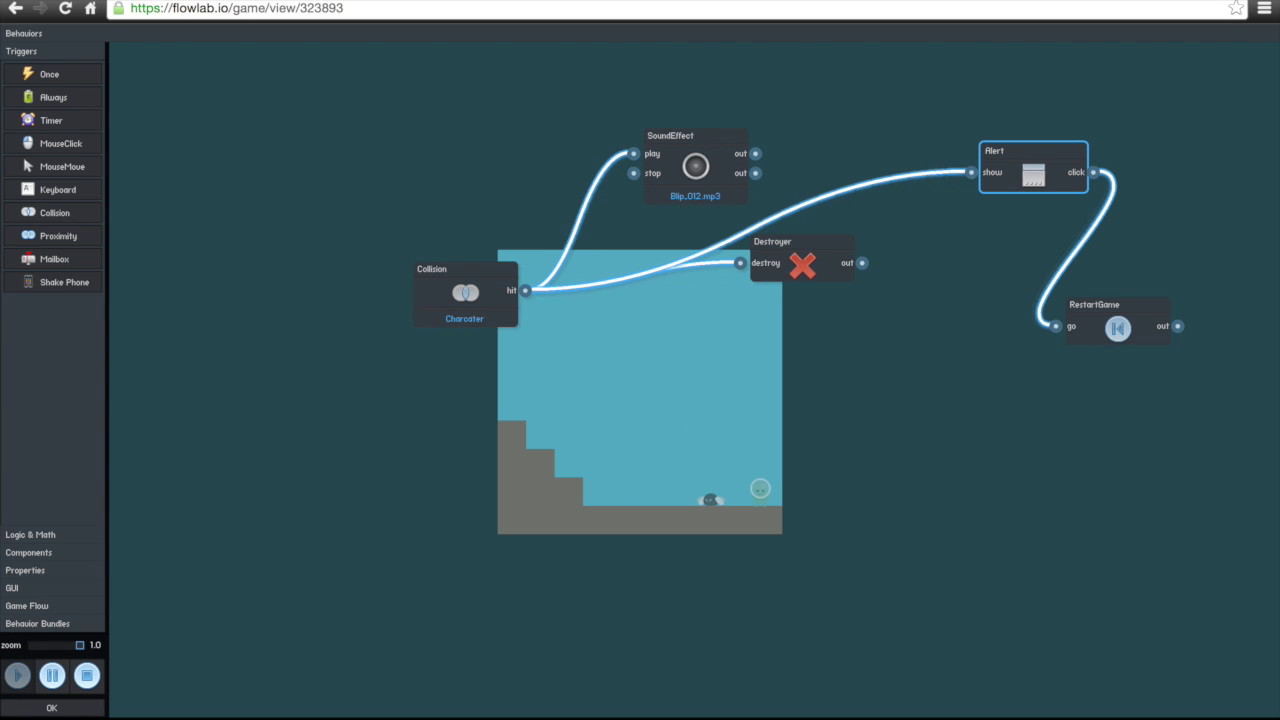
pyautogui.click(651, 277)
# Disconnect the coin's Alert from the Collision and RestartGame components, and delete the Alert
pyautogui.click(1030, 165)
pyautogui.click(835, 255)
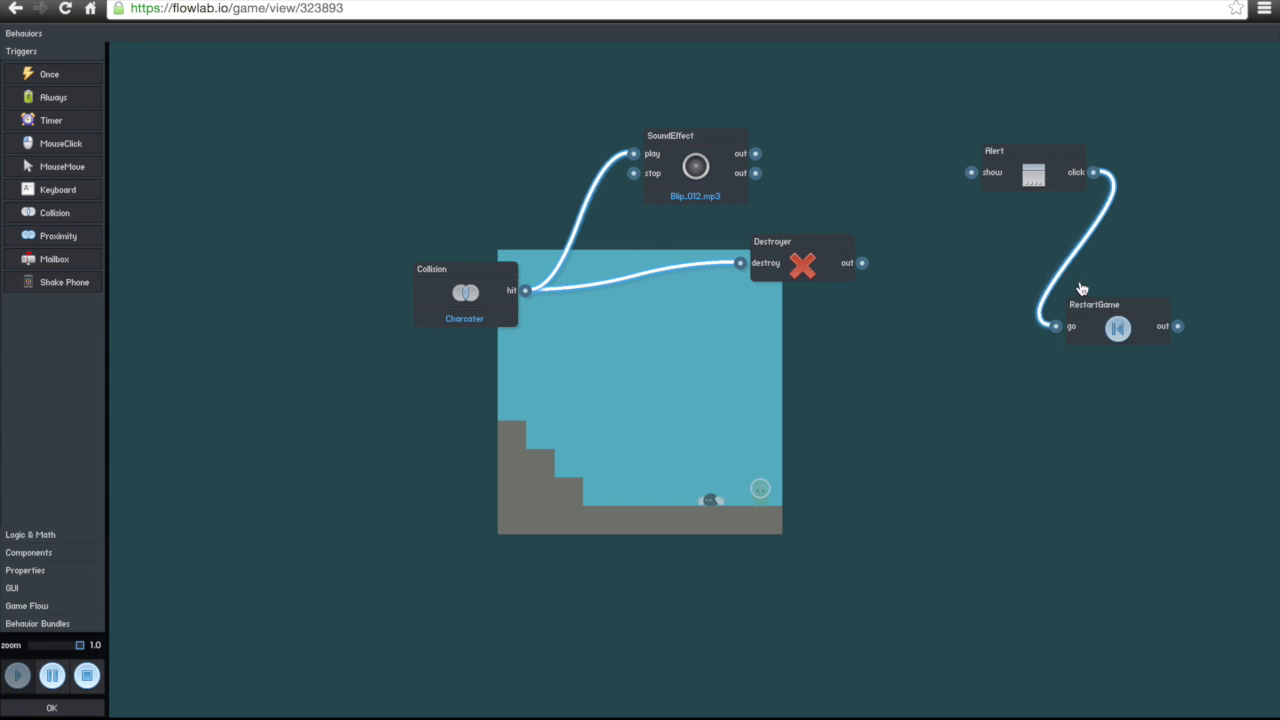
pyautogui.click(1085, 248)
pyautogui.rightClick(1056, 162)
pyautogui.click(1057, 165)
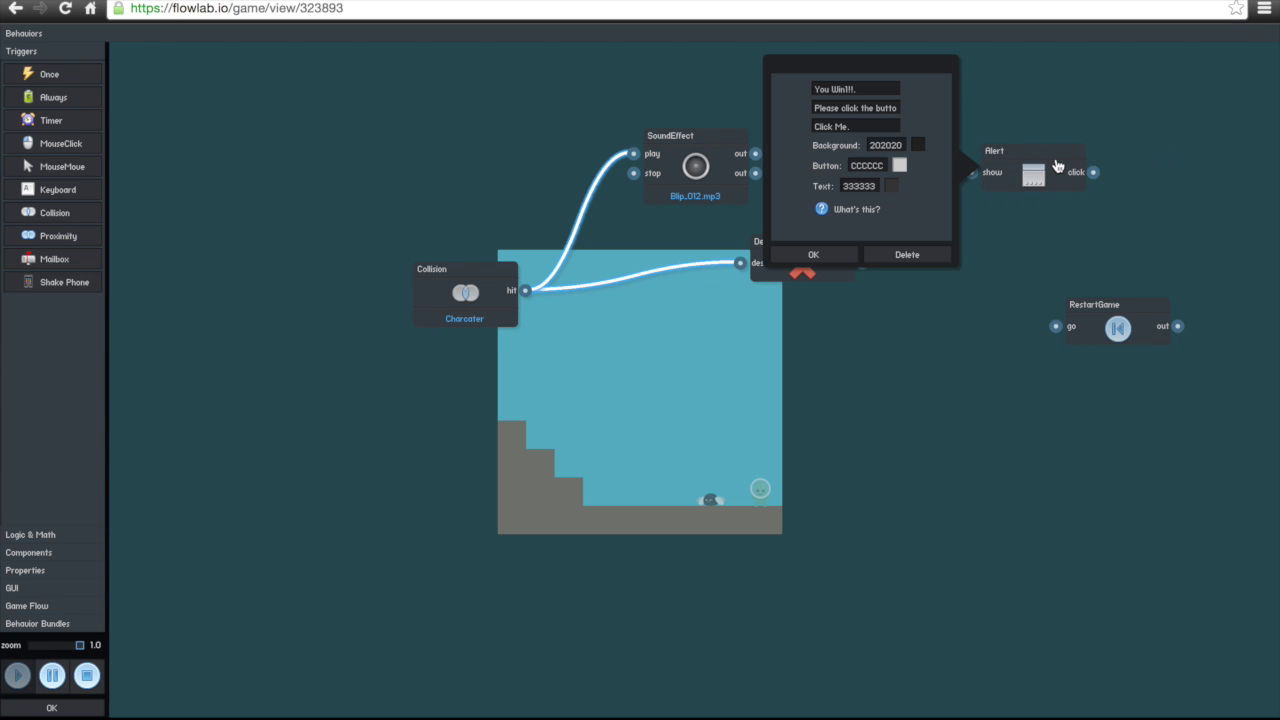
pyautogui.click(913, 254)
# Connect the RestartGame component's go input to the Destroyer's out, and close the coin's behaviors and settings
pyautogui.click(1118, 326)
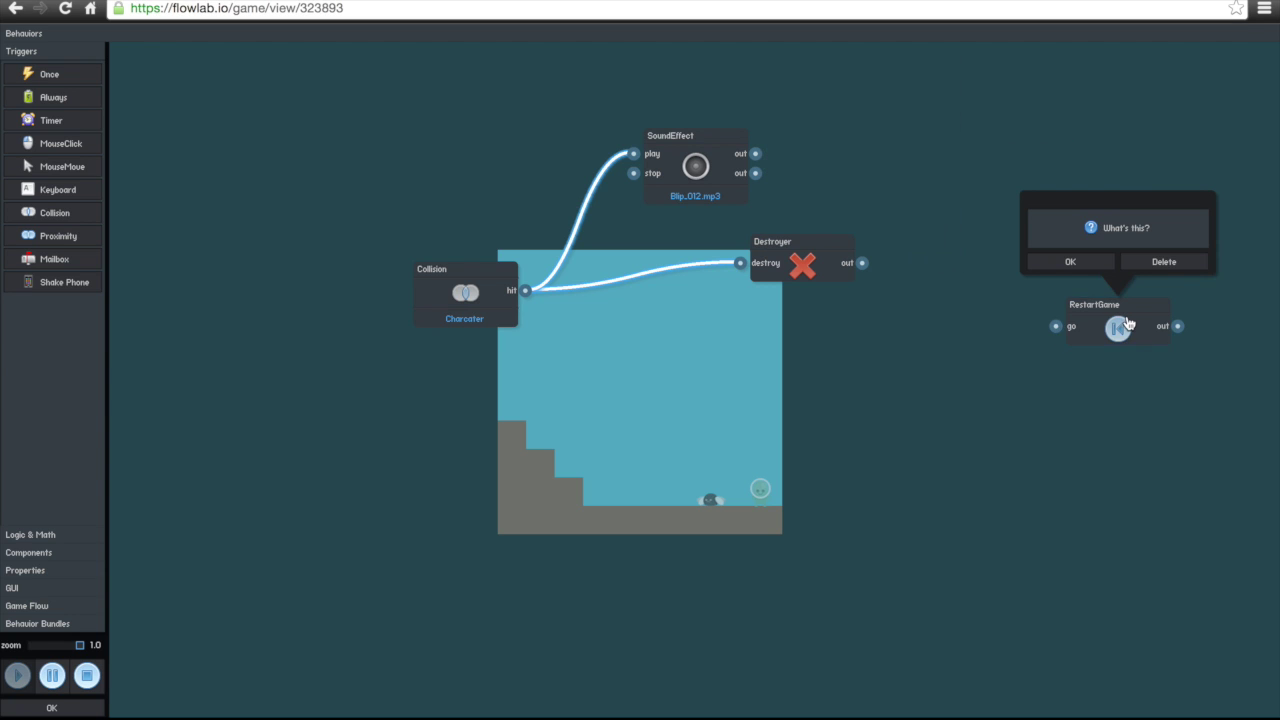
pyautogui.click(1070, 266)
pyautogui.moveTo(1055, 326); pyautogui.dragTo(862, 263)
pyautogui.click(97, 708)
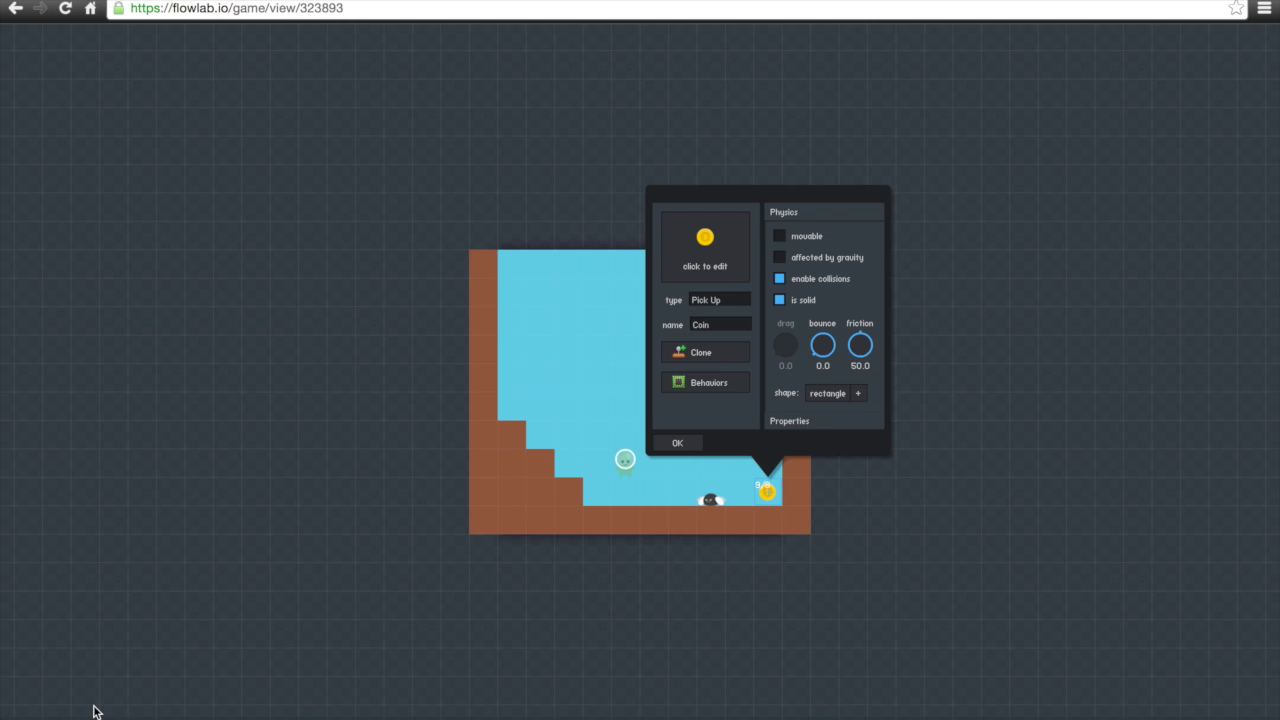
pyautogui.click(694, 445)
# Open the character's behaviors and add a Collision trigger for the Pick Up type with Coin as the object
pyautogui.click(620, 466)
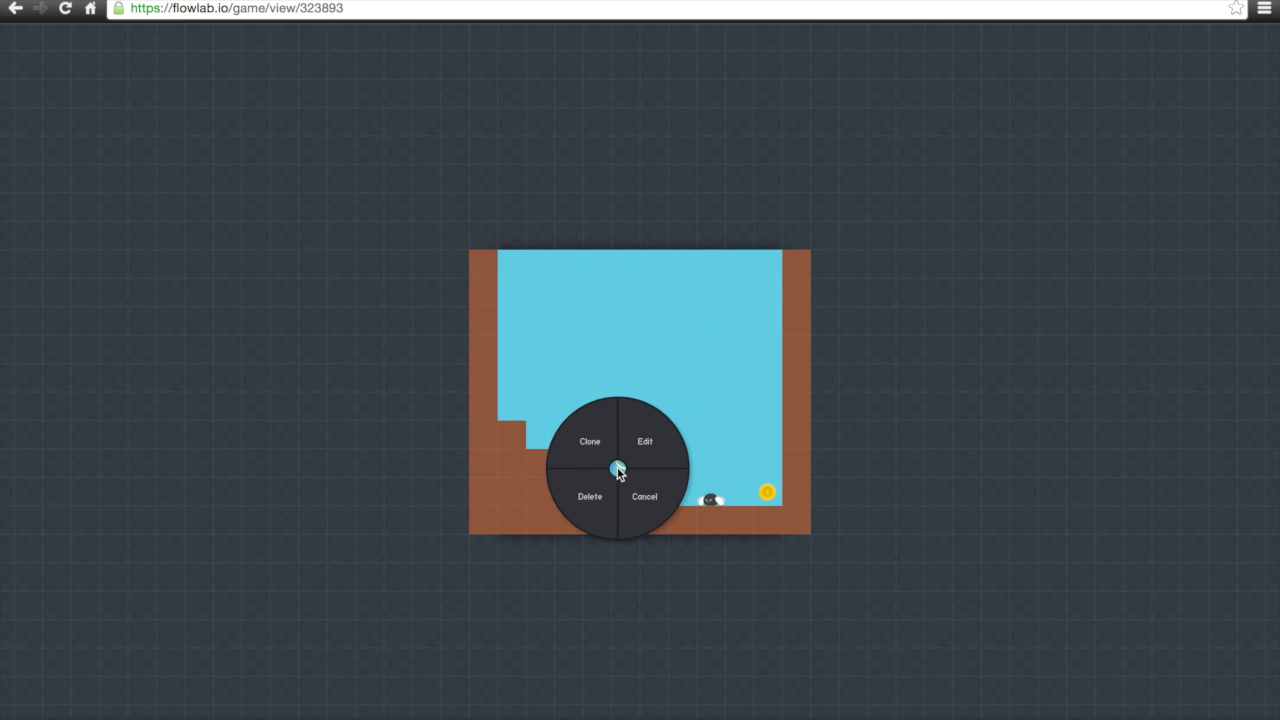
pyautogui.click(644, 438)
pyautogui.click(588, 366)
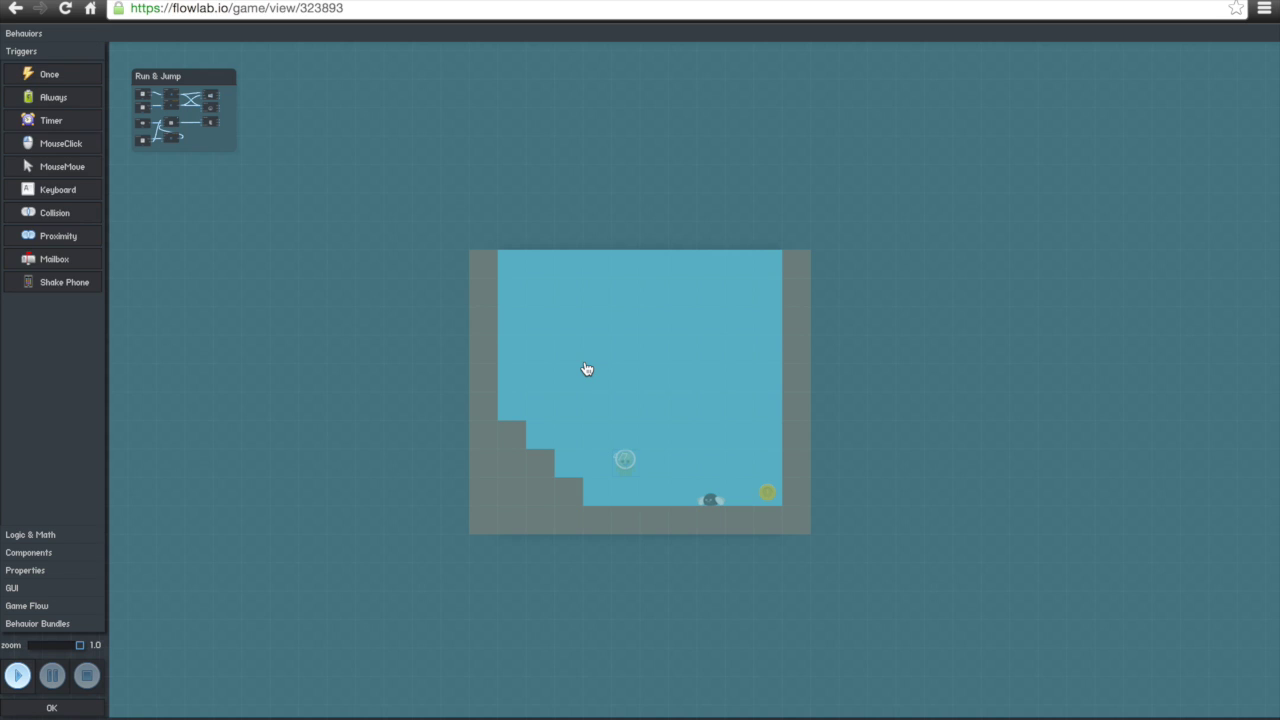
pyautogui.moveTo(58, 211); pyautogui.dragTo(477, 334)
pyautogui.click(477, 296)
pyautogui.click(440, 145)
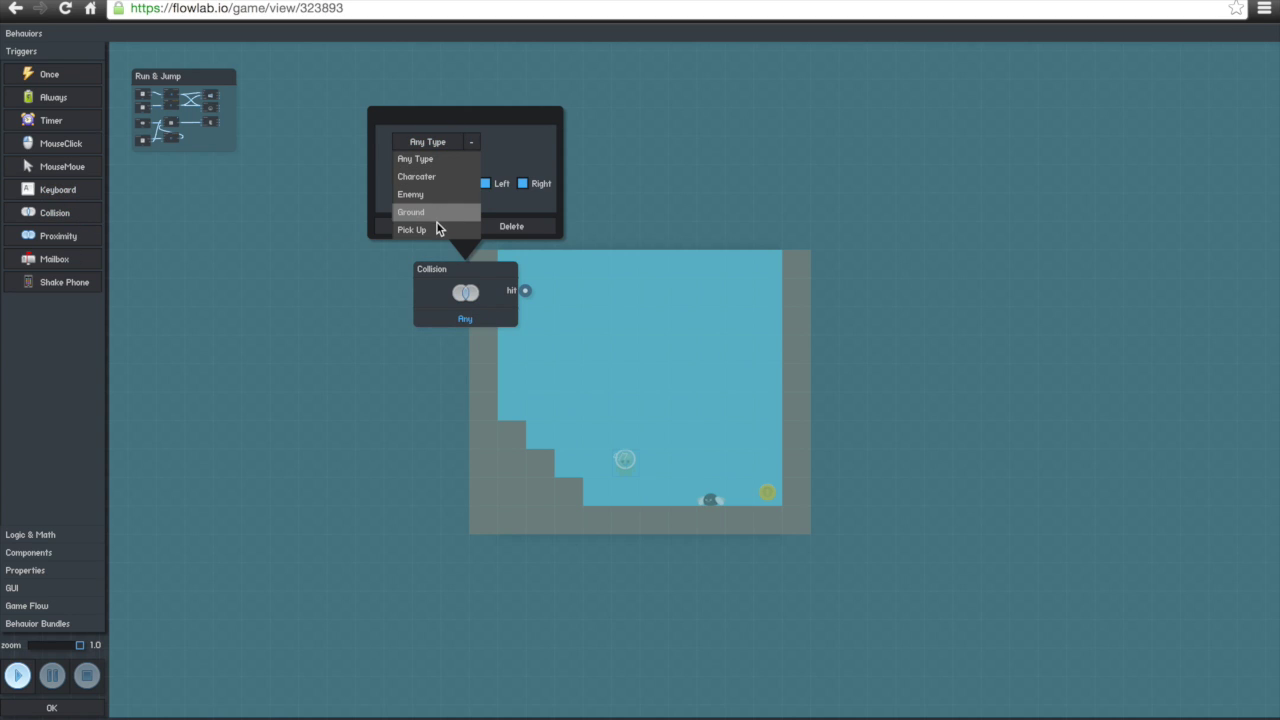
pyautogui.click(437, 229)
pyautogui.click(437, 165)
pyautogui.click(437, 200)
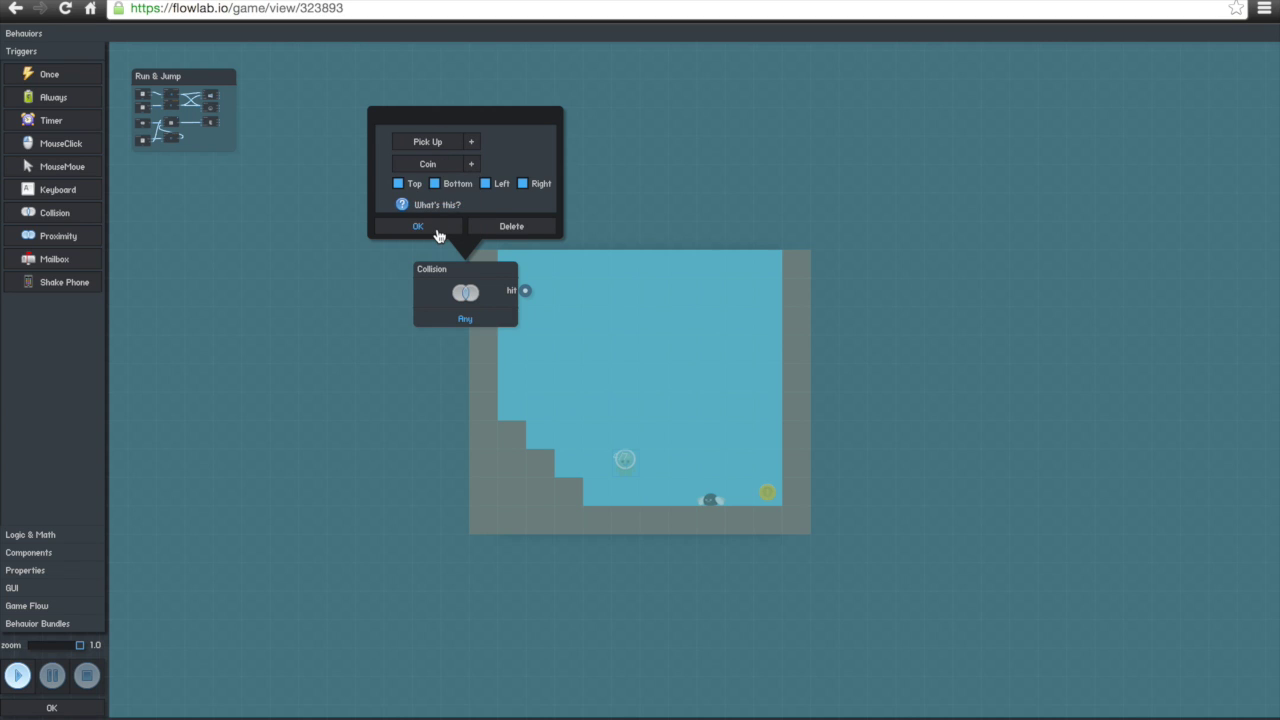
pyautogui.click(437, 228)
# Add an Alert to the character's behaviors, connect the Collision's hit output to its show input, and run the preview
pyautogui.click(76, 600)
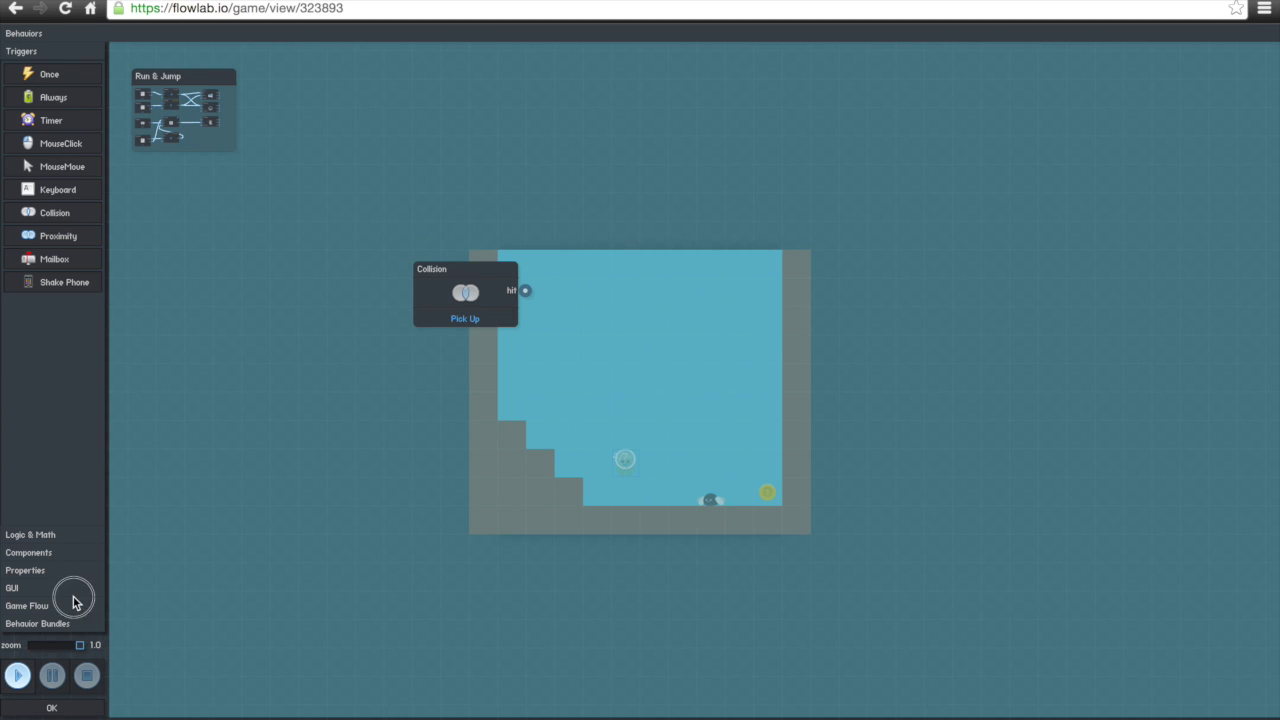
pyautogui.click(53, 124)
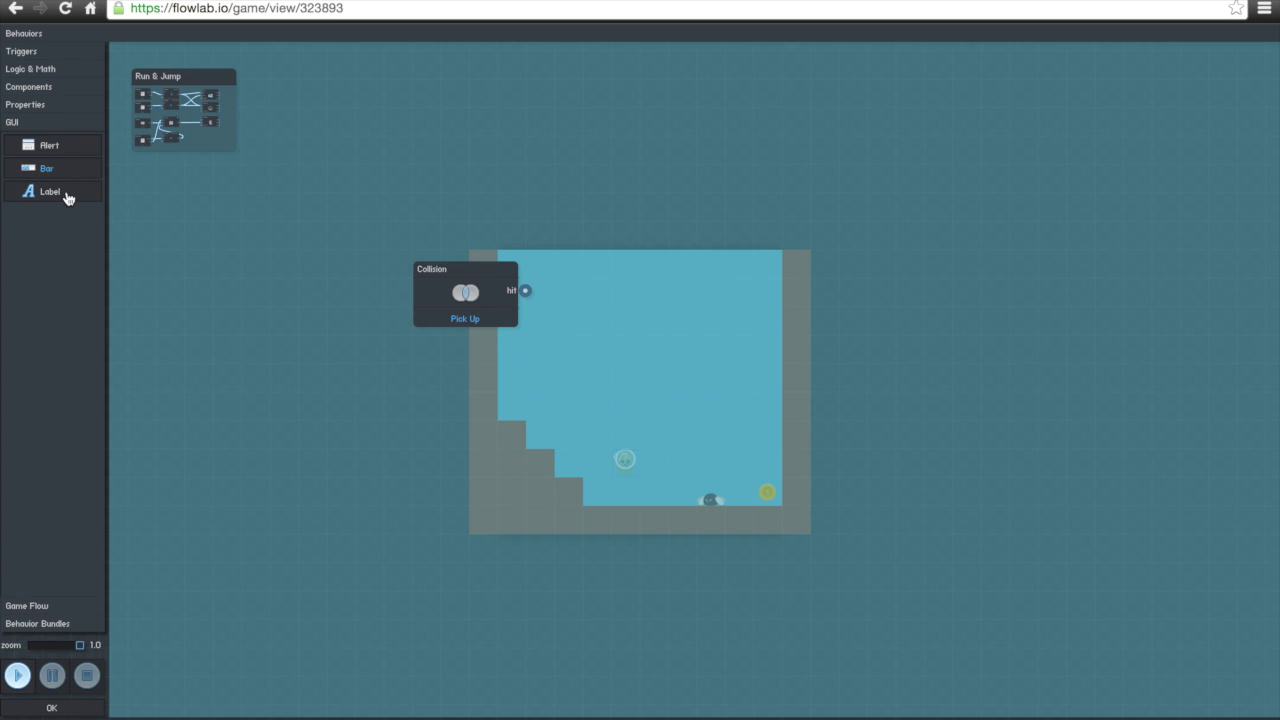
pyautogui.click(66, 141)
pyautogui.moveTo(514, 289)
pyautogui.mouseDown()
pyautogui.moveTo(737, 306)
pyautogui.moveTo(524, 290)
pyautogui.mouseUp()
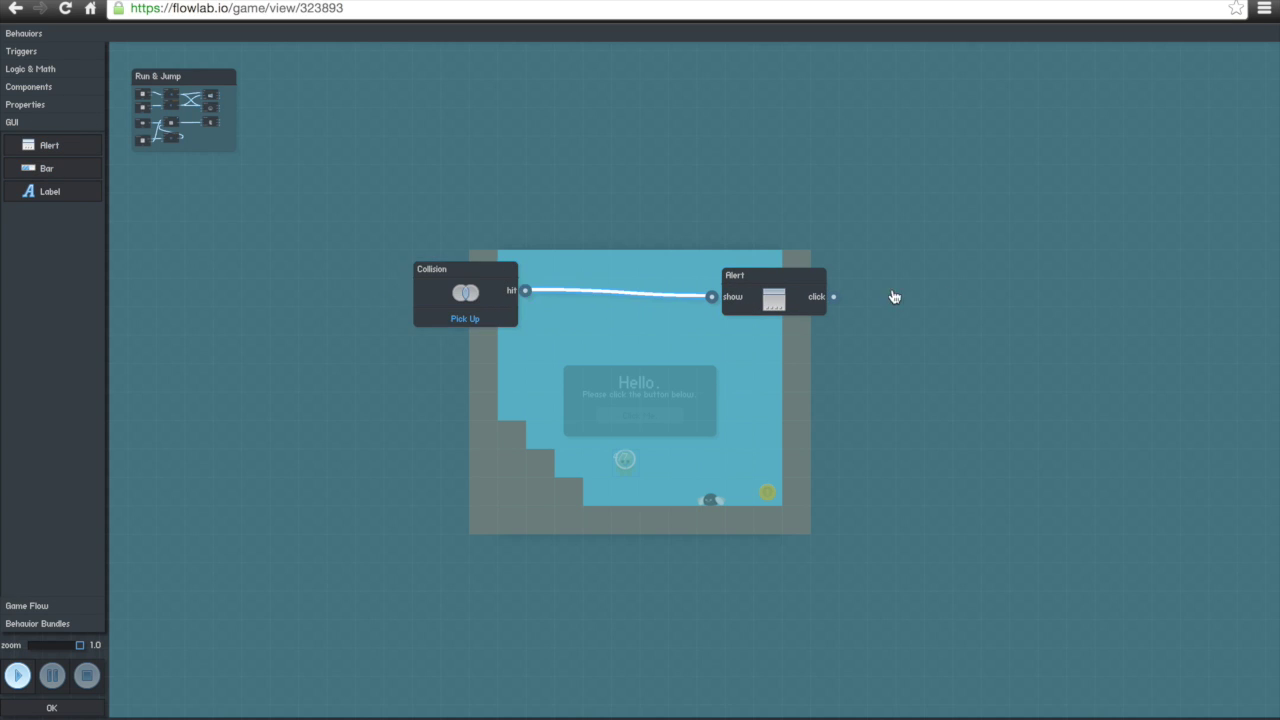
pyautogui.click(18, 676)
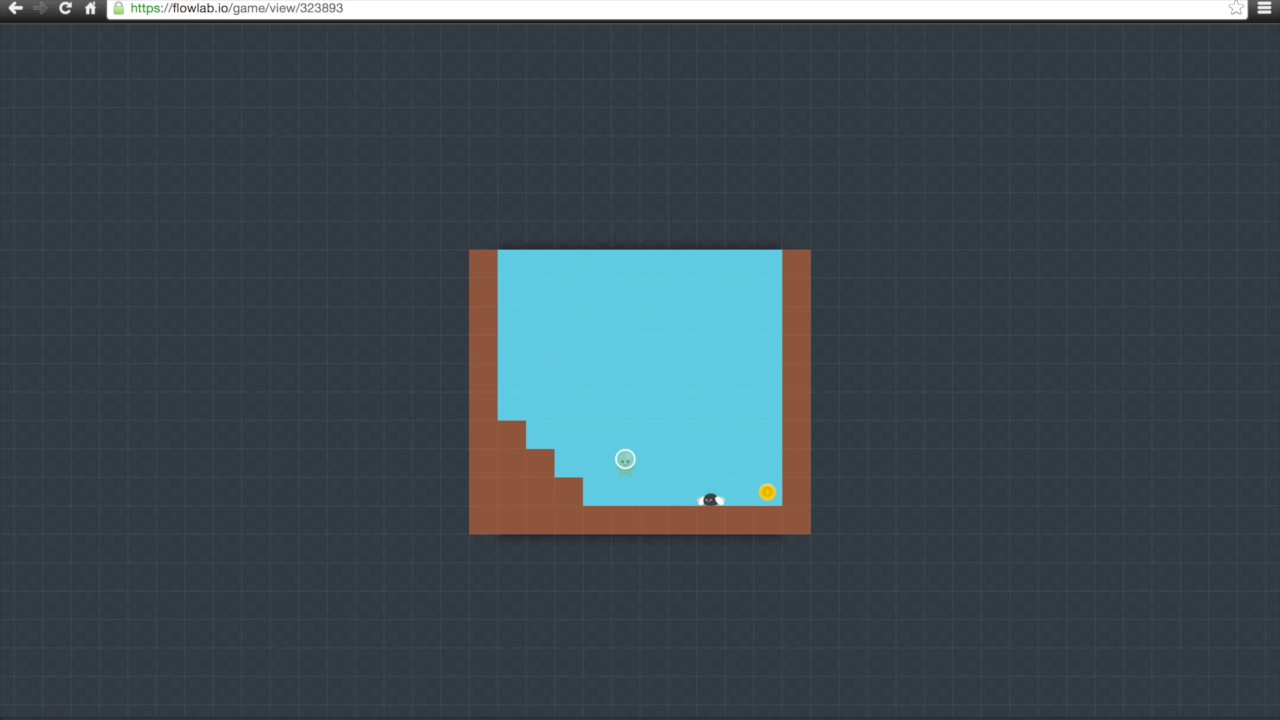
# Inspect the RestartGame component in the coin's behaviors, and close the behaviors and the coin's settings
pyautogui.click(767, 492)
pyautogui.click(806, 464)
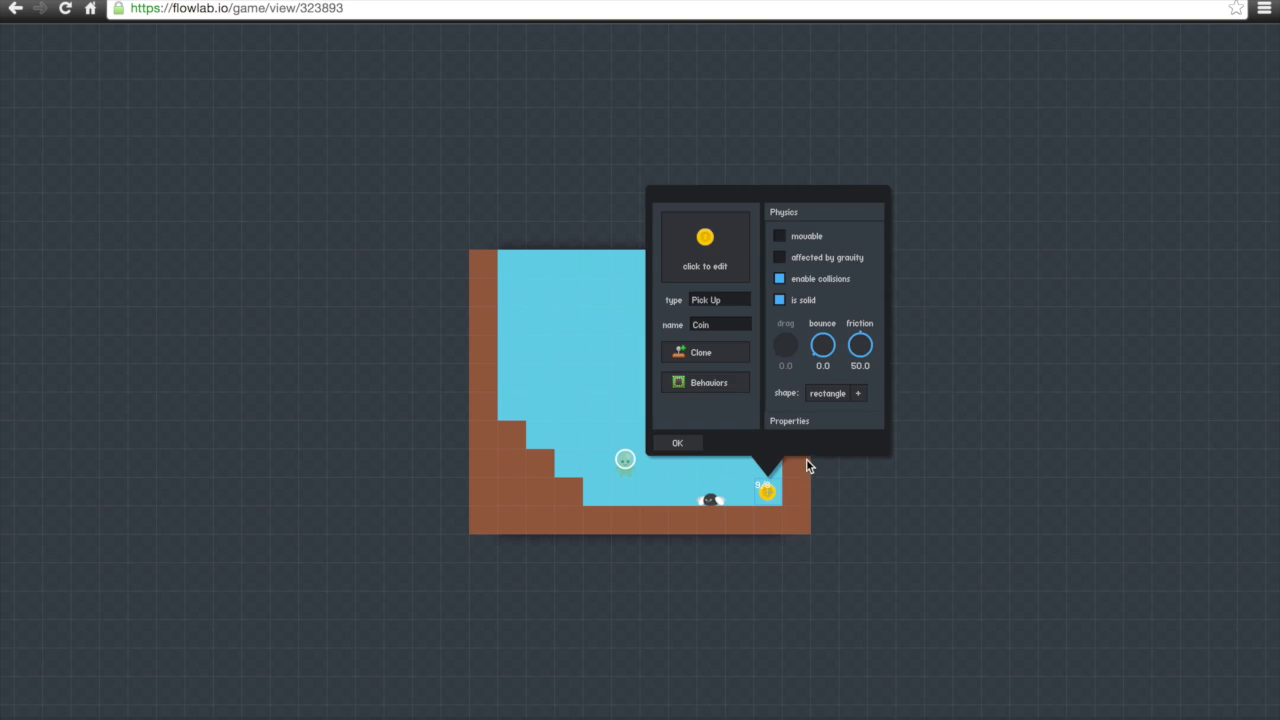
pyautogui.click(712, 385)
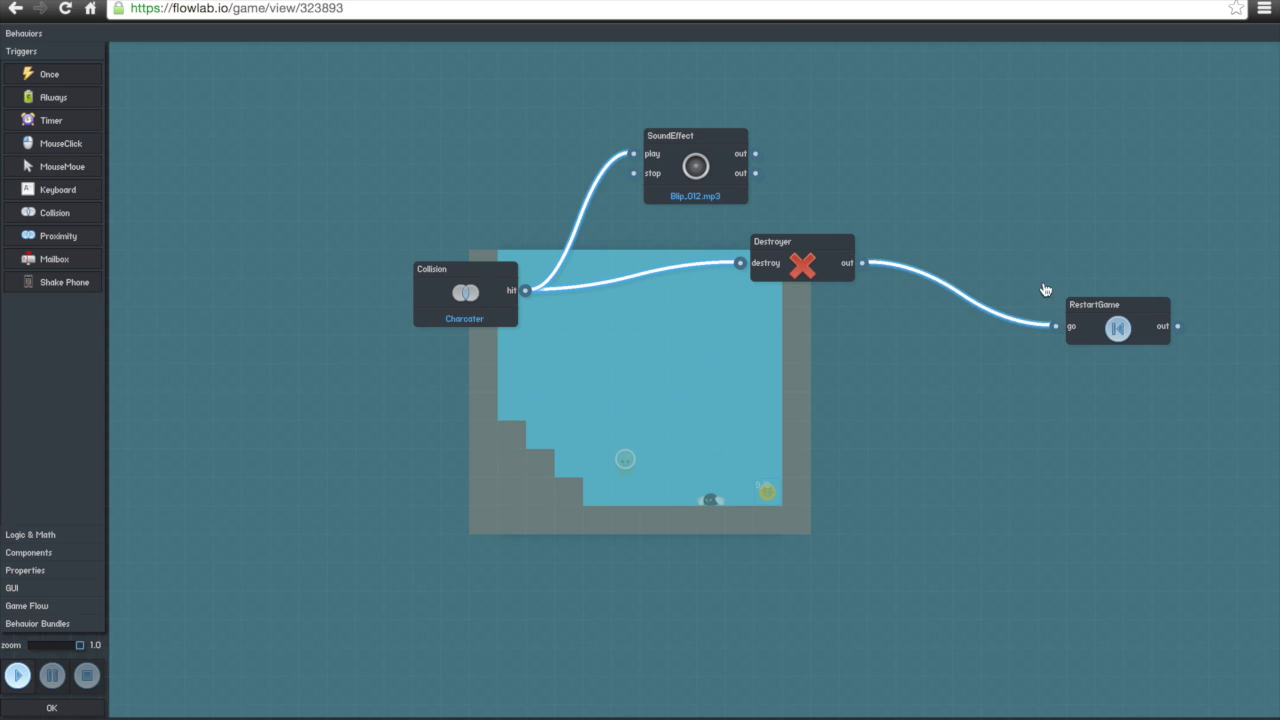
pyautogui.click(1083, 320)
pyautogui.click(1072, 262)
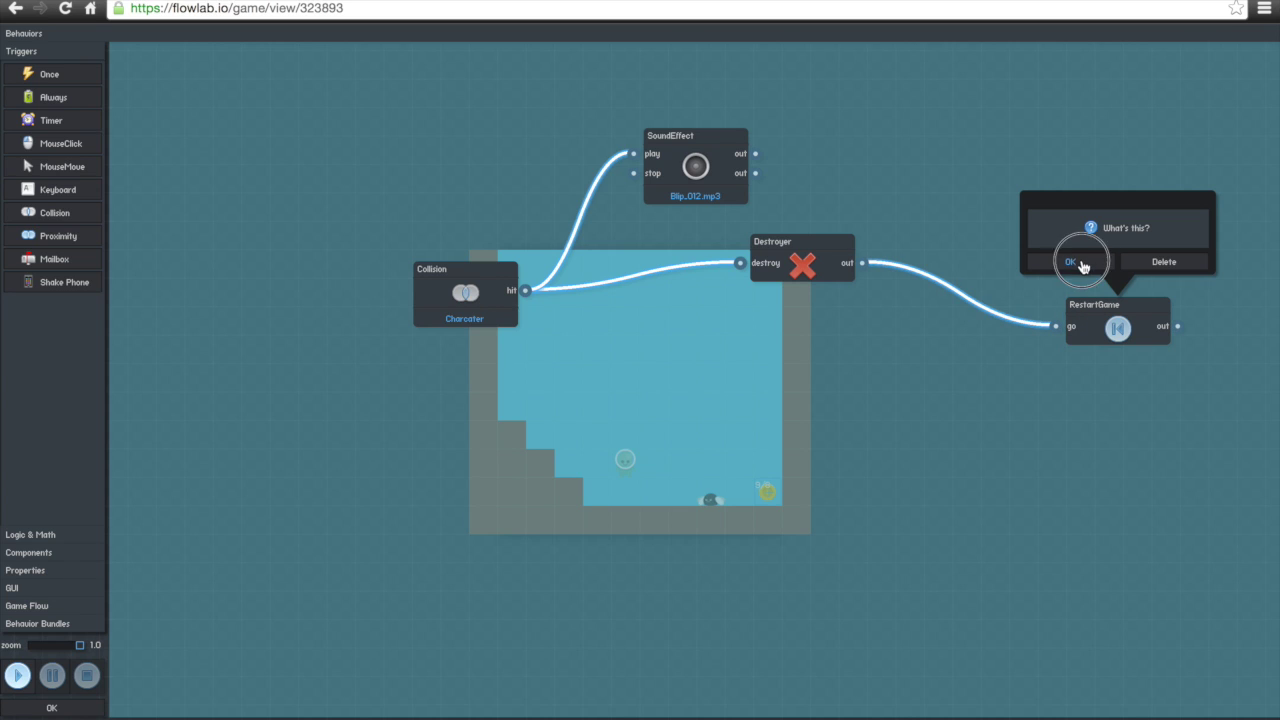
pyautogui.click(71, 710)
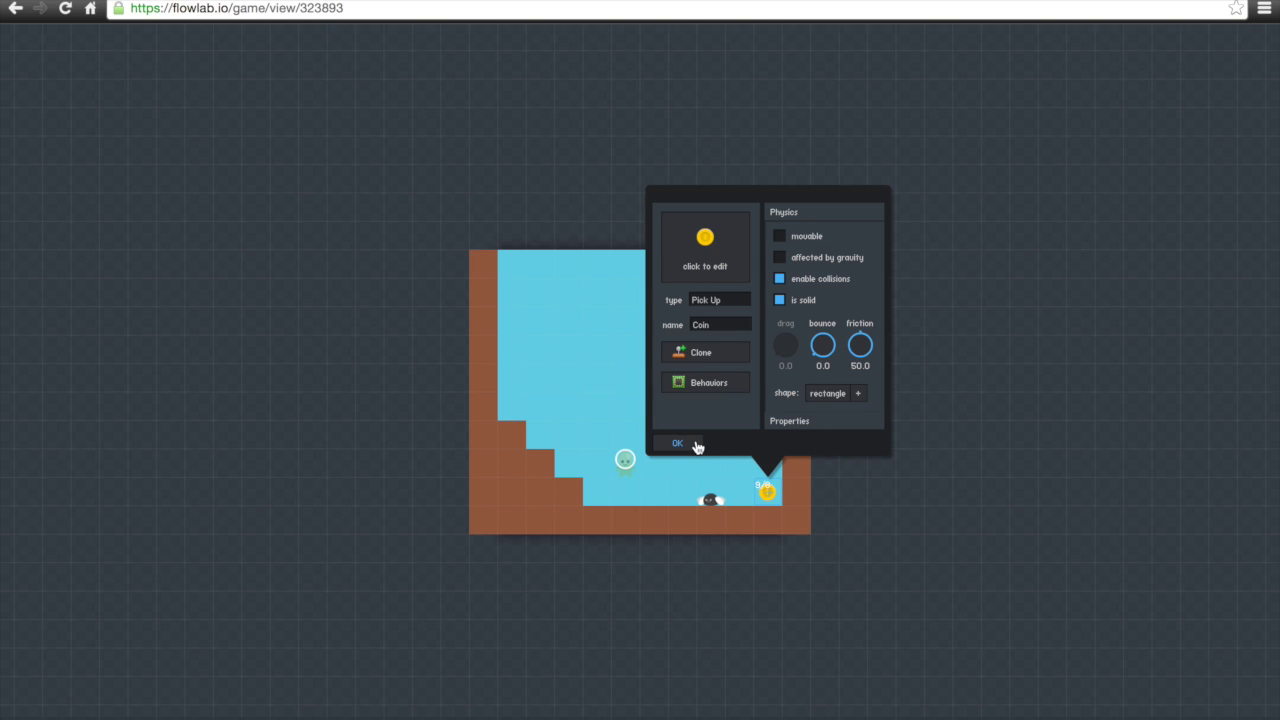
pyautogui.click(688, 443)
# Play-test the game by running the character into the fly, and restart from the Danger alert
pyautogui.press('Escape')
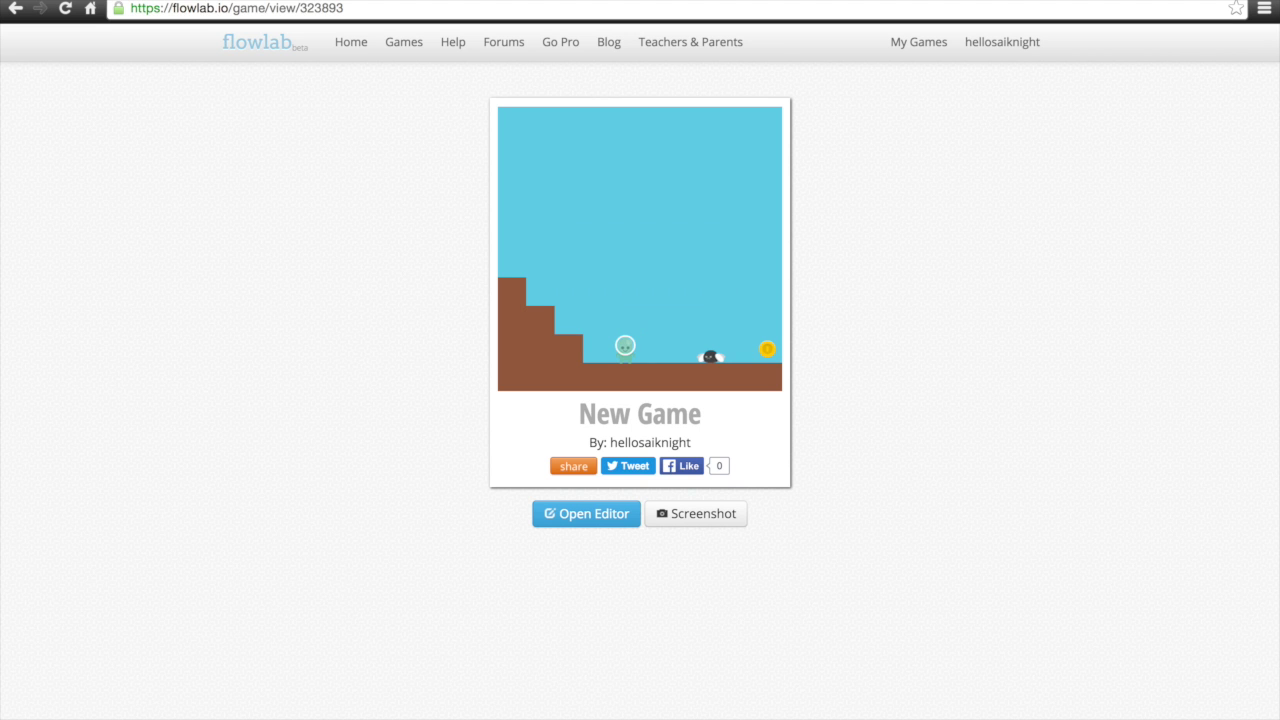
pyautogui.press('Right')
pyautogui.press('Up')
pyautogui.press('Left')
pyautogui.press('Right')
pyautogui.press('Up')
pyautogui.press('Left')
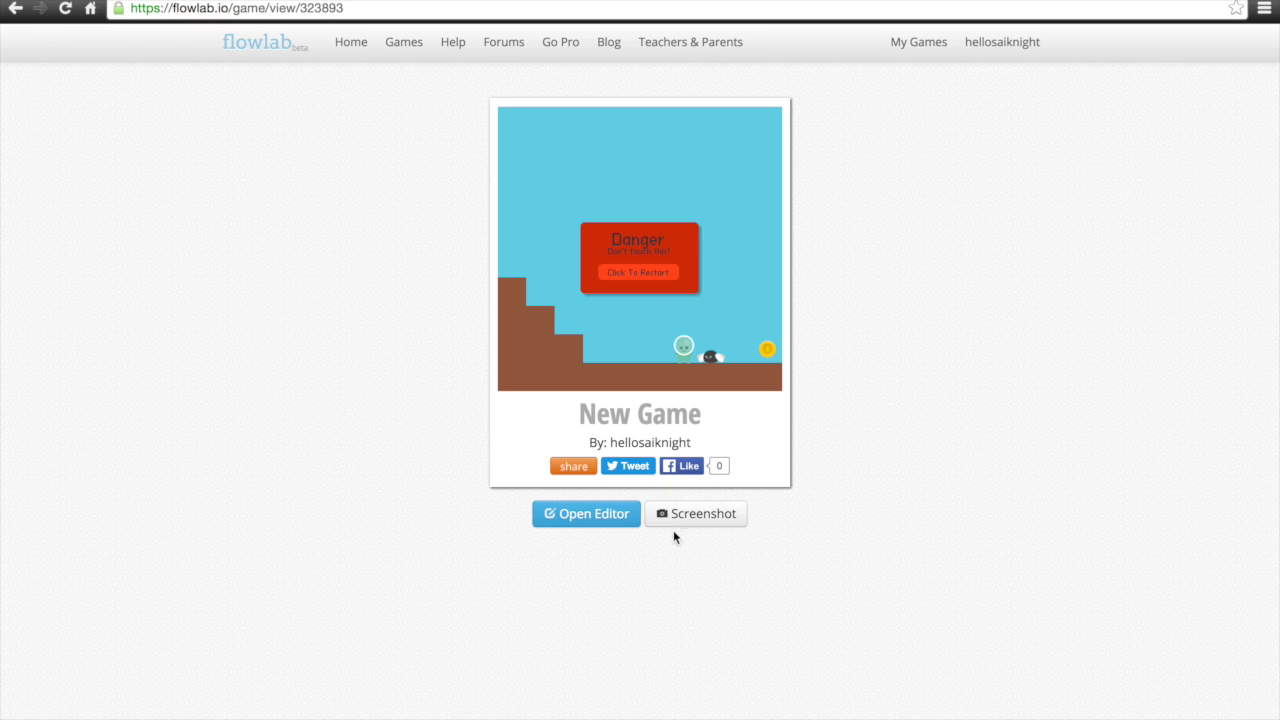
pyautogui.click(651, 274)
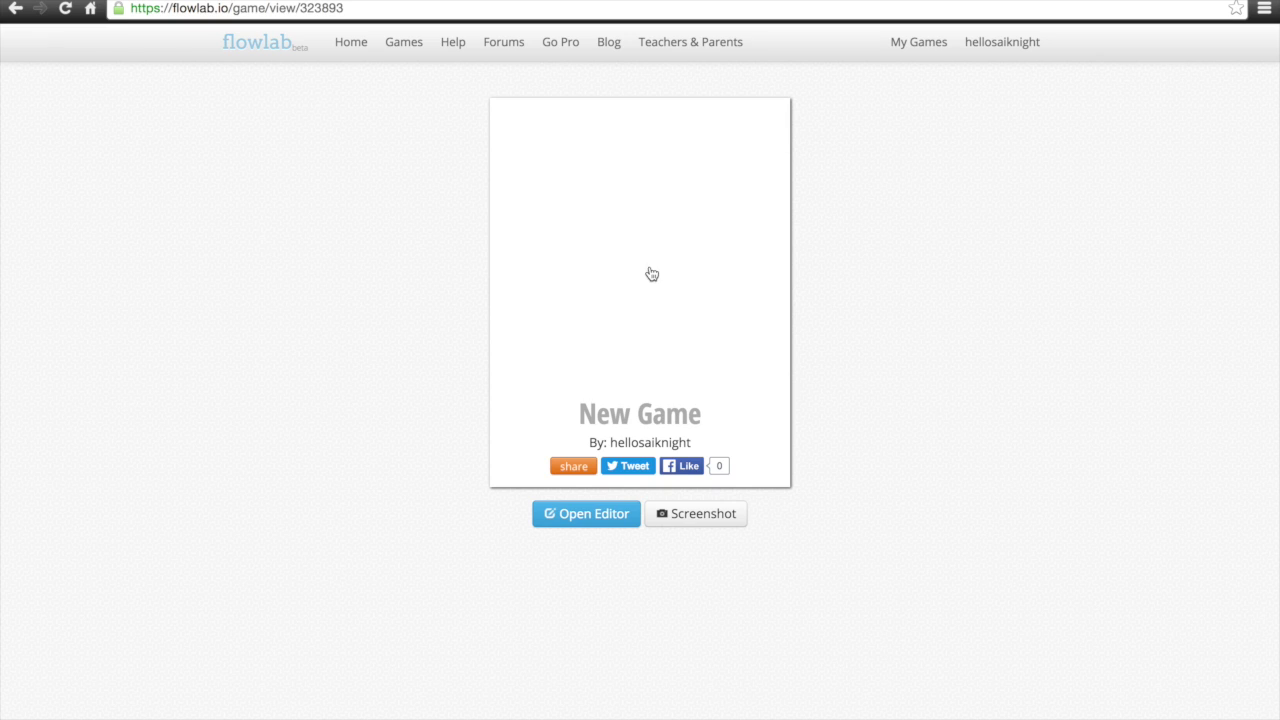
# Play-test the restarted game by moving the character back and forth and jumping
pyautogui.press('Right')
pyautogui.press('Up')
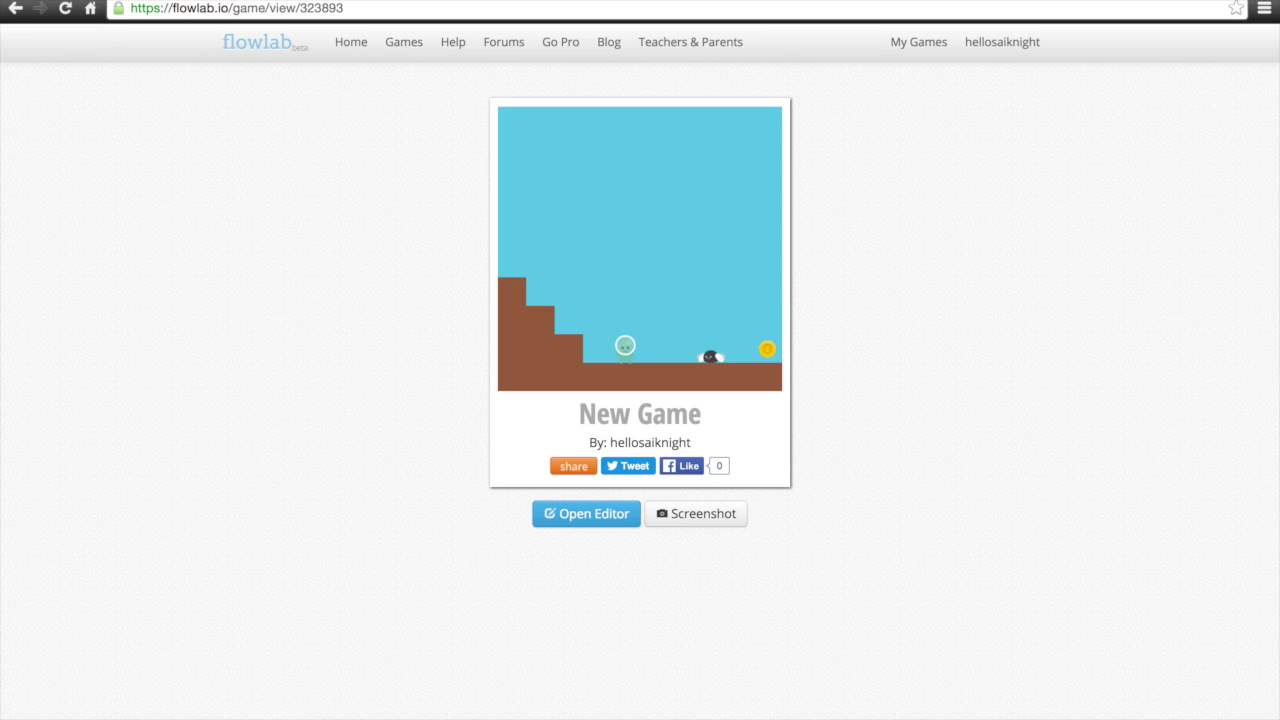
pyautogui.press('Up')
pyautogui.press('Left')
pyautogui.press('Up')
pyautogui.press('Right')
pyautogui.press('Left')
pyautogui.press('Up')
pyautogui.press('Up')
pyautogui.press('Right')
pyautogui.press('Left')
pyautogui.press('Right')
pyautogui.press('Up')
pyautogui.press('Left')
pyautogui.press('Right')
pyautogui.press('Right')
pyautogui.press('Up')
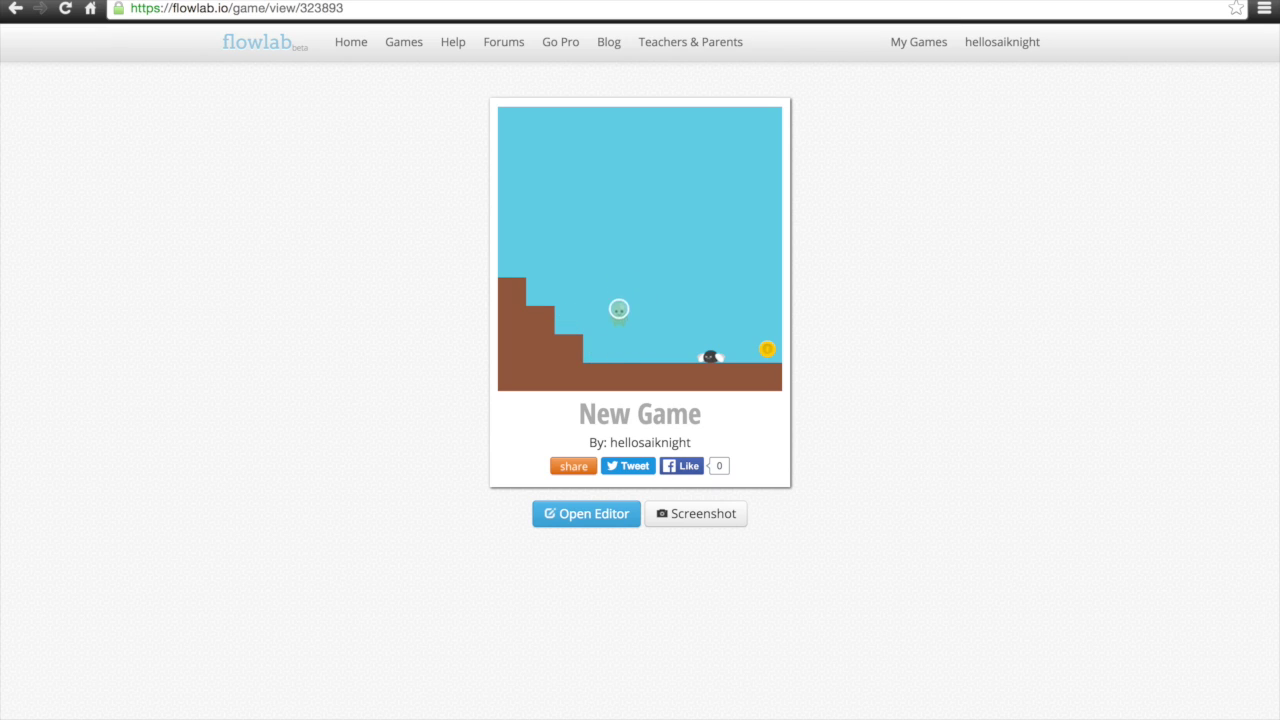